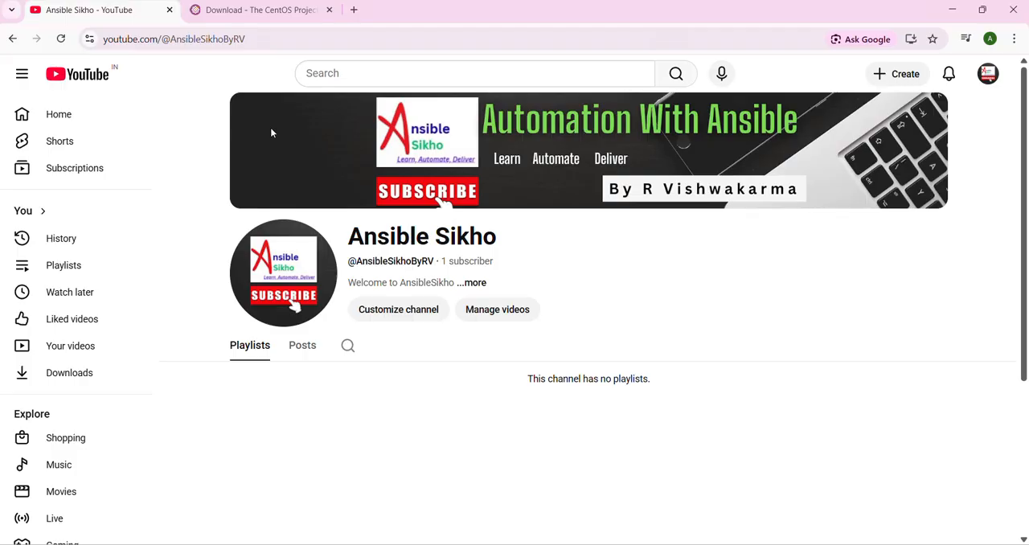
Step: Switch to the CentOS download page in Chrome and put off the split view suggestion with a reminder
left_click(952, 9)
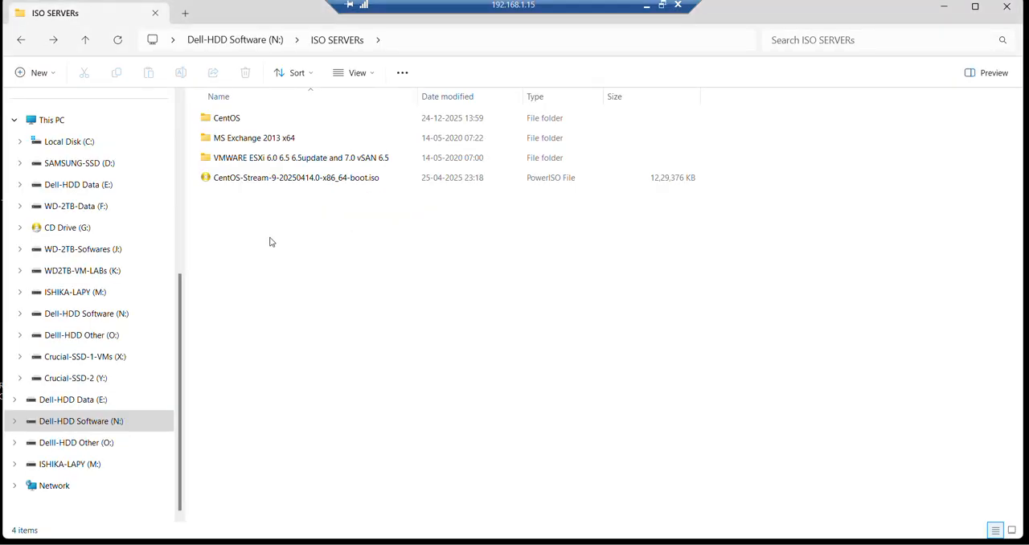
left_click(944, 7)
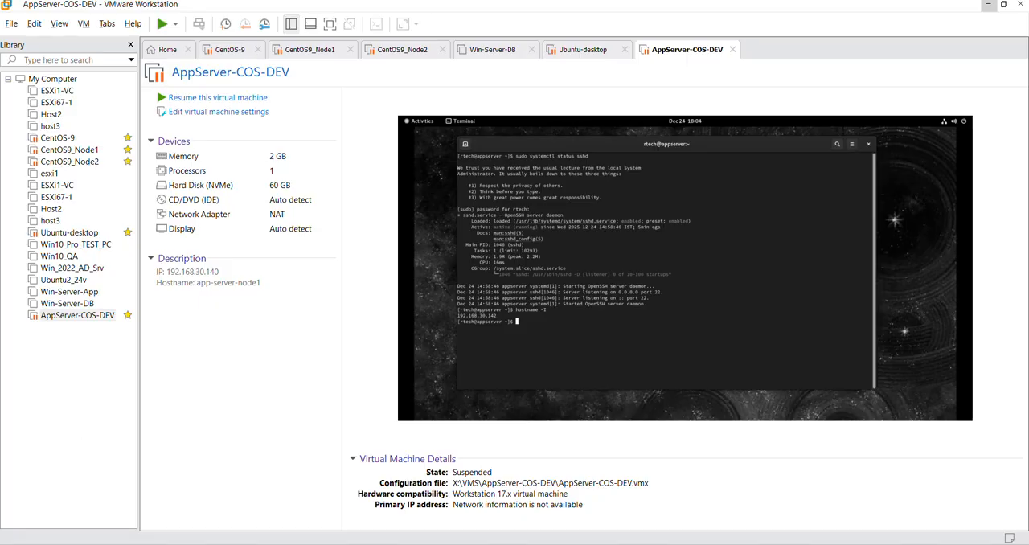
mouse_move(287, 544)
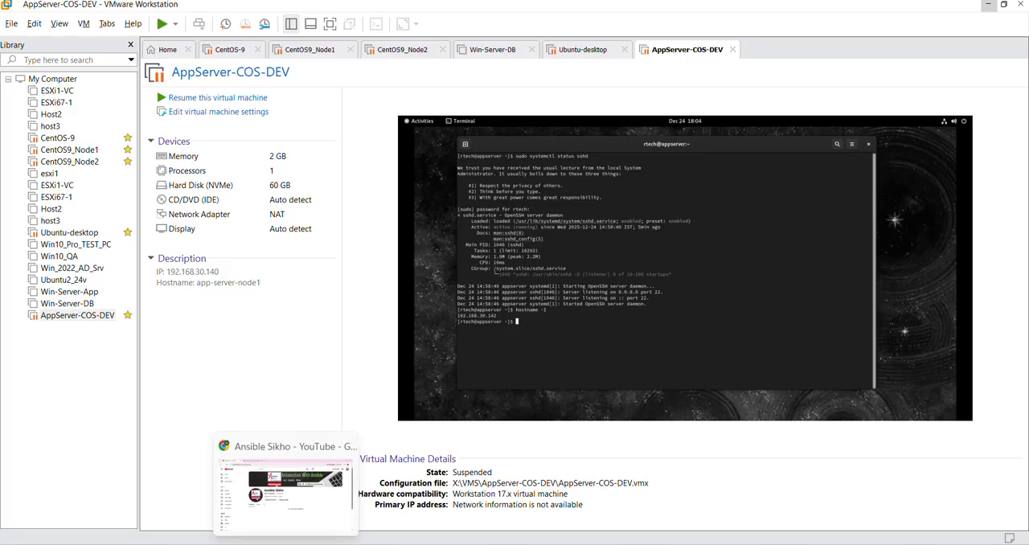
left_click(285, 490)
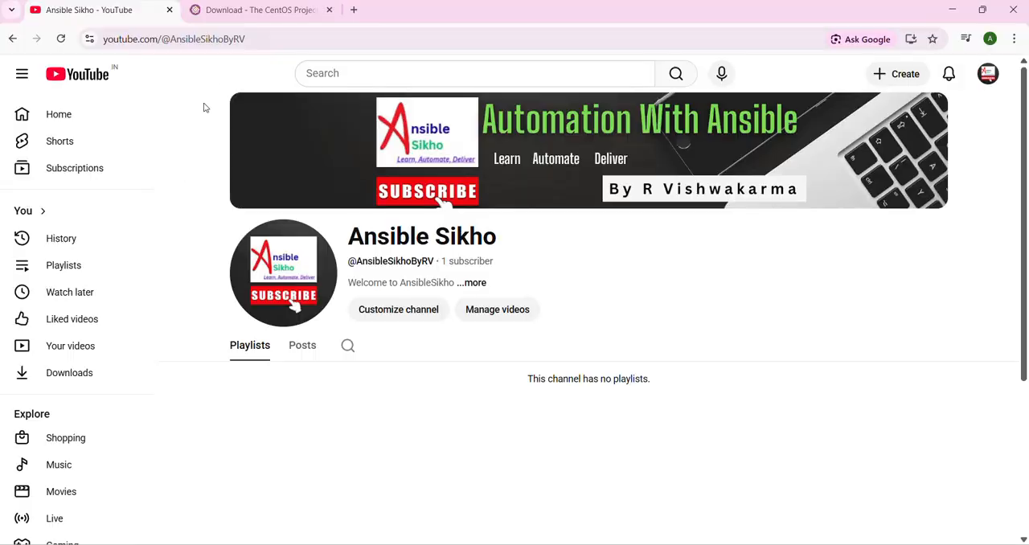
left_click(233, 16)
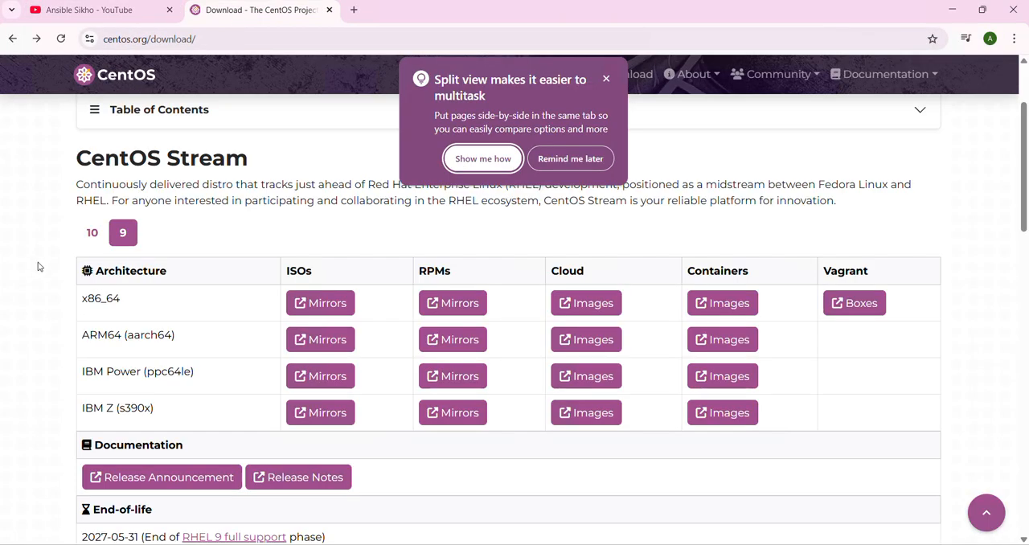
left_click(570, 159)
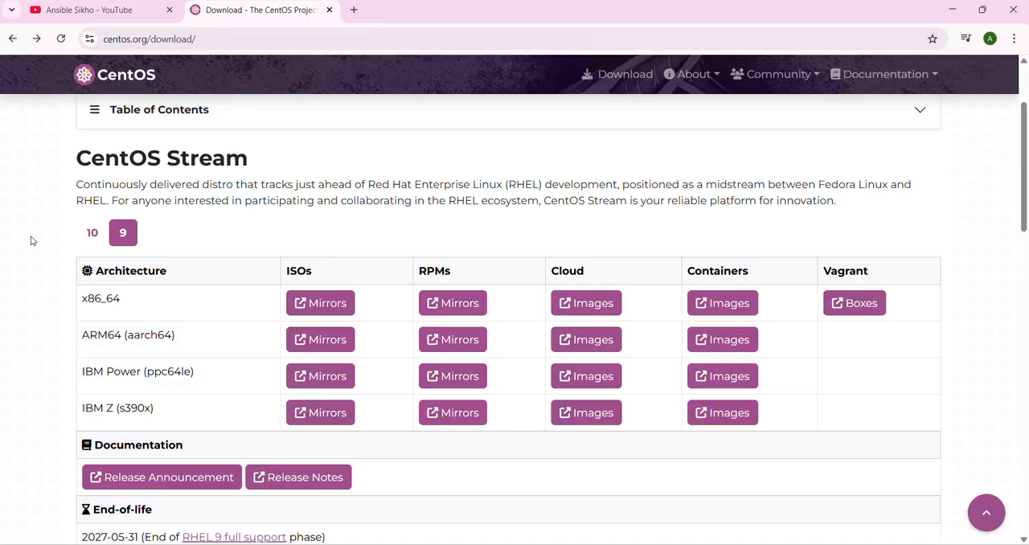
Step: Compare CentOS Stream versions 10 and 9, and start downloading the version 9 x86_64 ISO
left_click(94, 237)
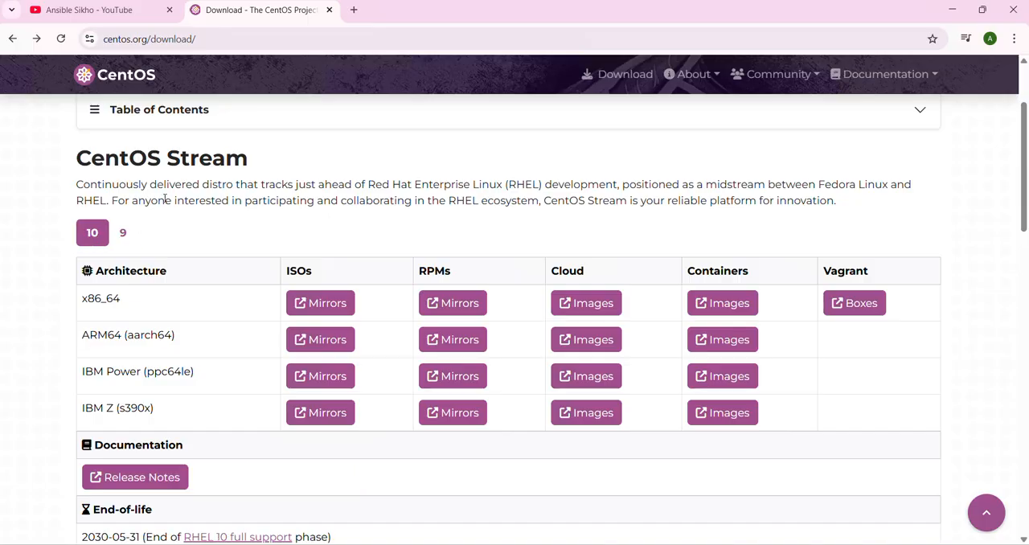
left_click(123, 233)
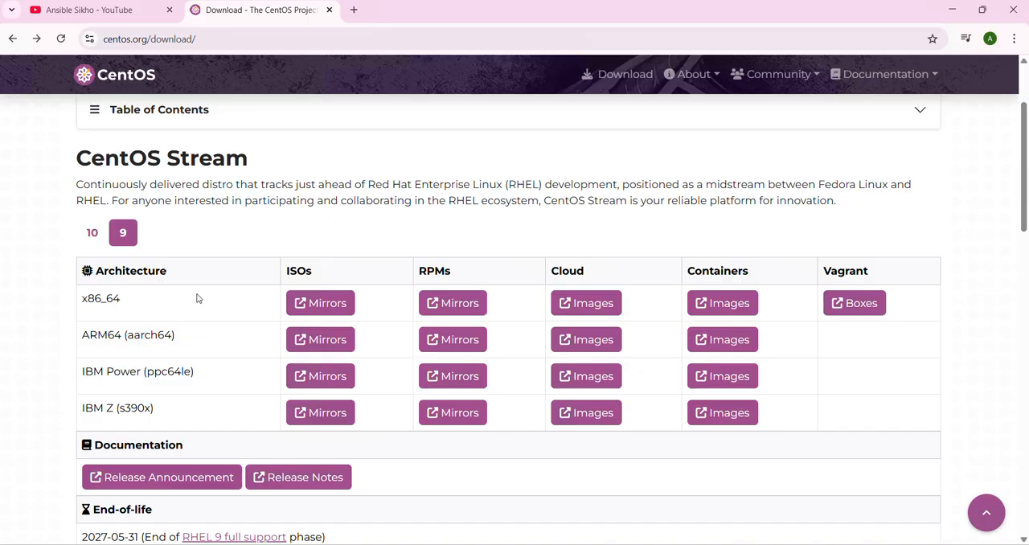
left_click_drag(312, 272, 285, 271)
left_click(305, 235)
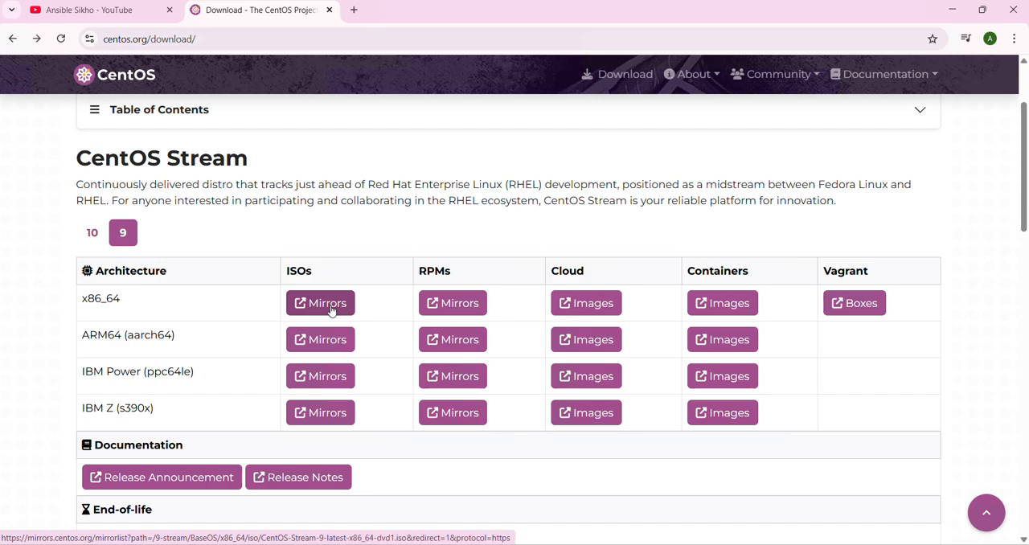
left_click(330, 310)
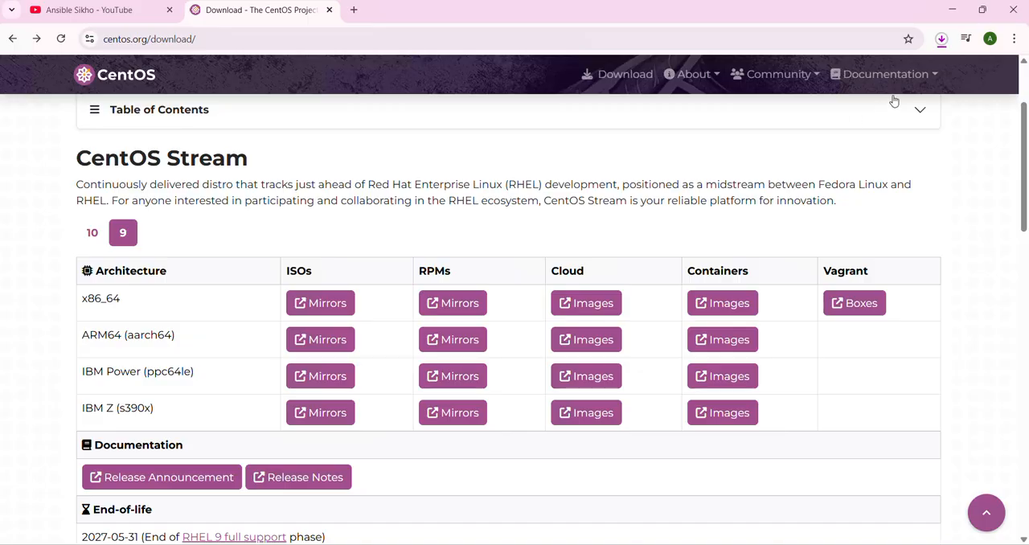
Step: Cancel the running CentOS Stream 9 x86_64 ISO download and close the recent download history
left_click(941, 39)
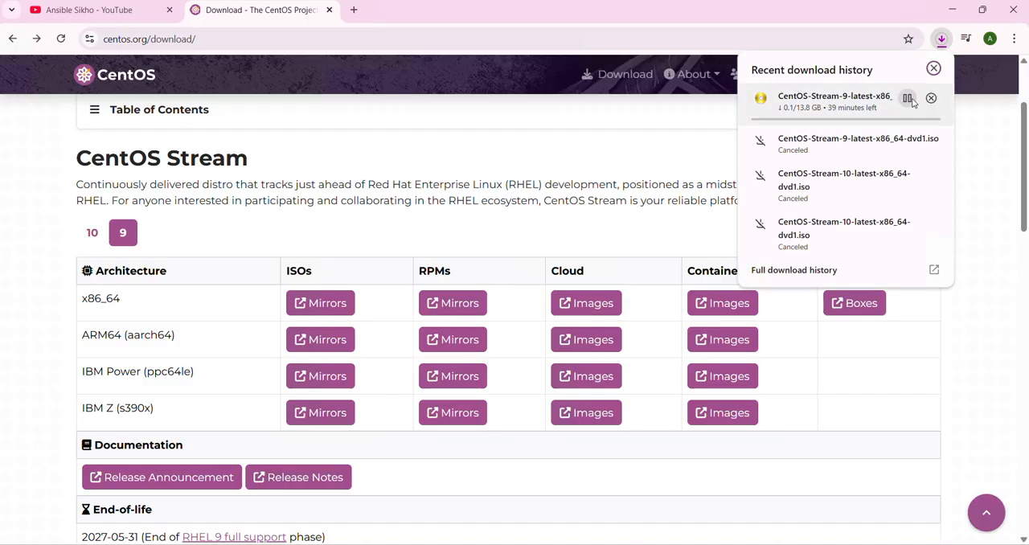
left_click(906, 97)
left_click(930, 97)
left_click(521, 155)
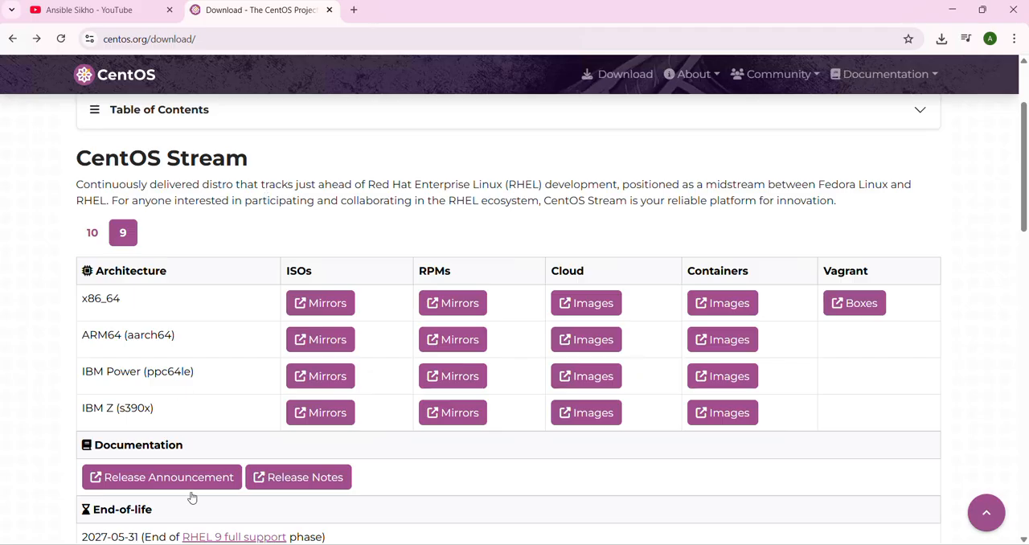
Step: View the AppServer-COS-DEV machine in VMware Workstation, and look at Oracle VirtualBox Manager as the alternative hypervisor
mouse_move(193, 544)
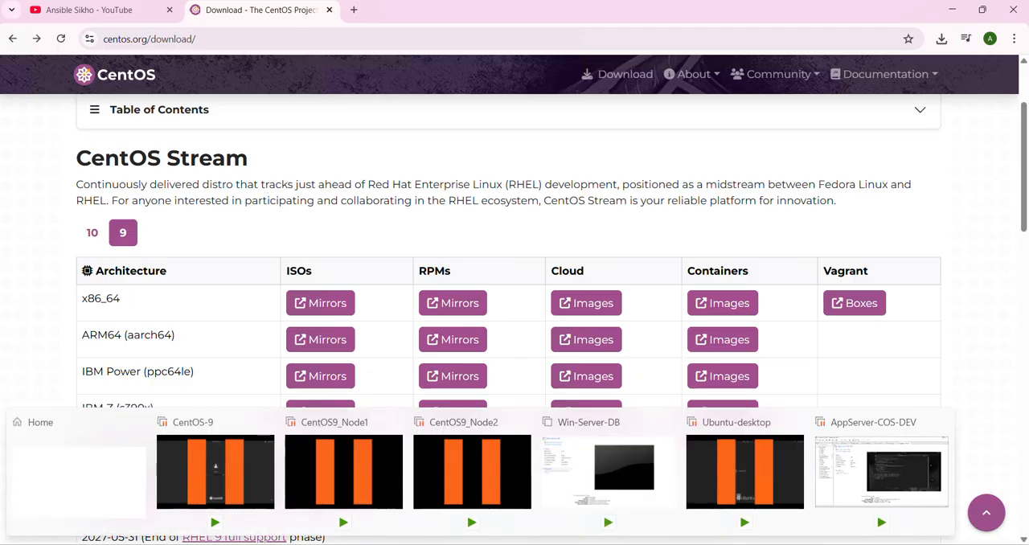
left_click(881, 472)
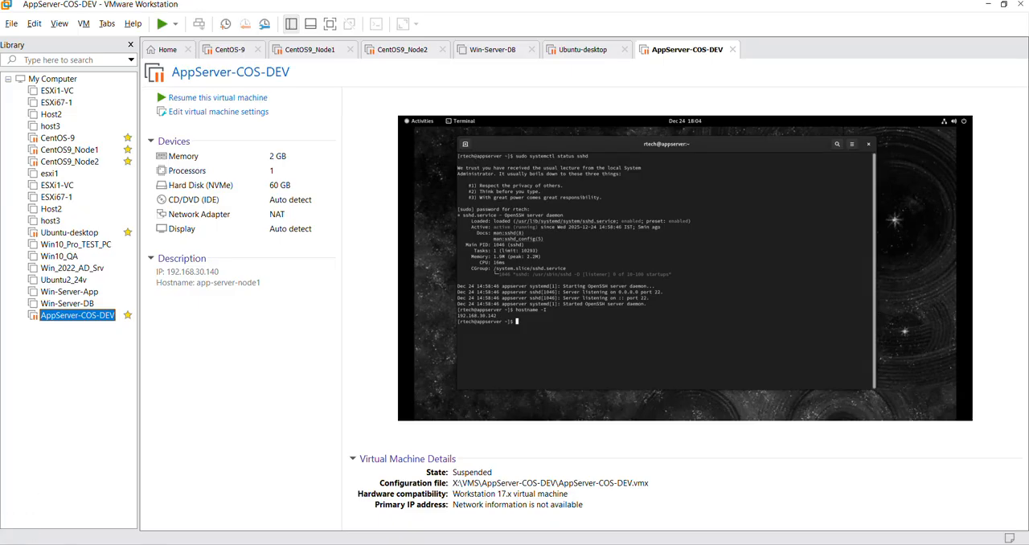
key("super")
left_click(320, 304)
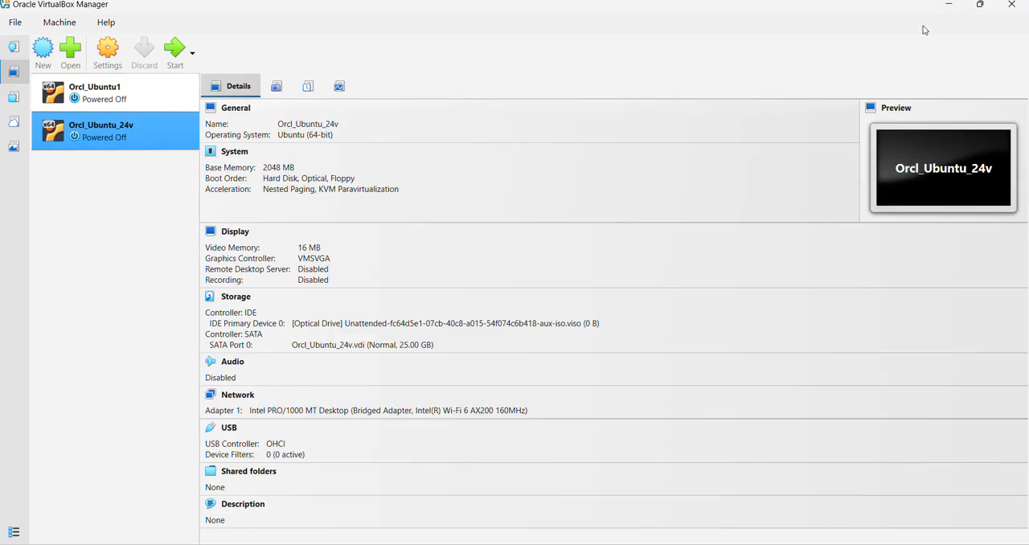
left_click(948, 7)
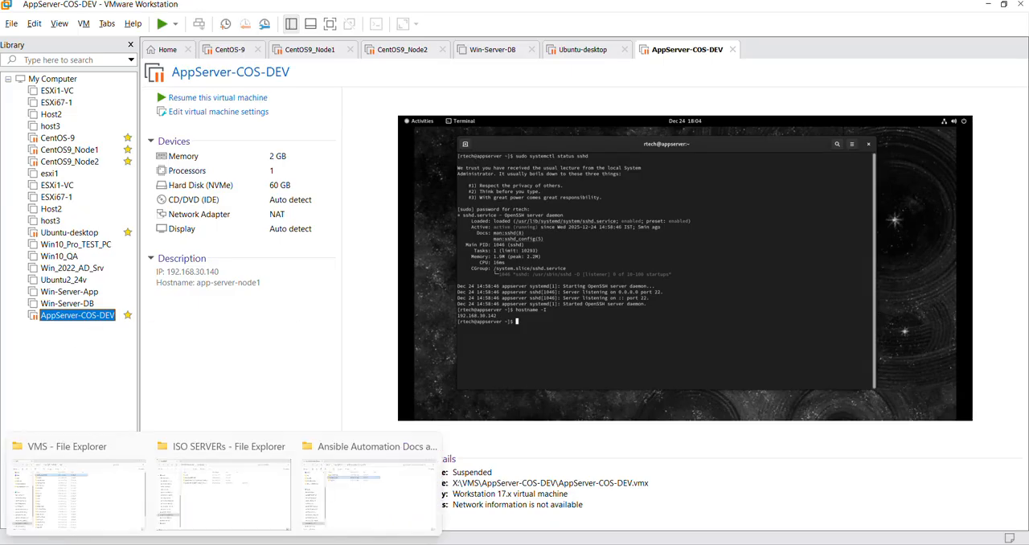
Step: Switch to File Explorer and bring up the VMS folder on the Crucial-SSD-1-VMs (X:) drive
left_click(225, 544)
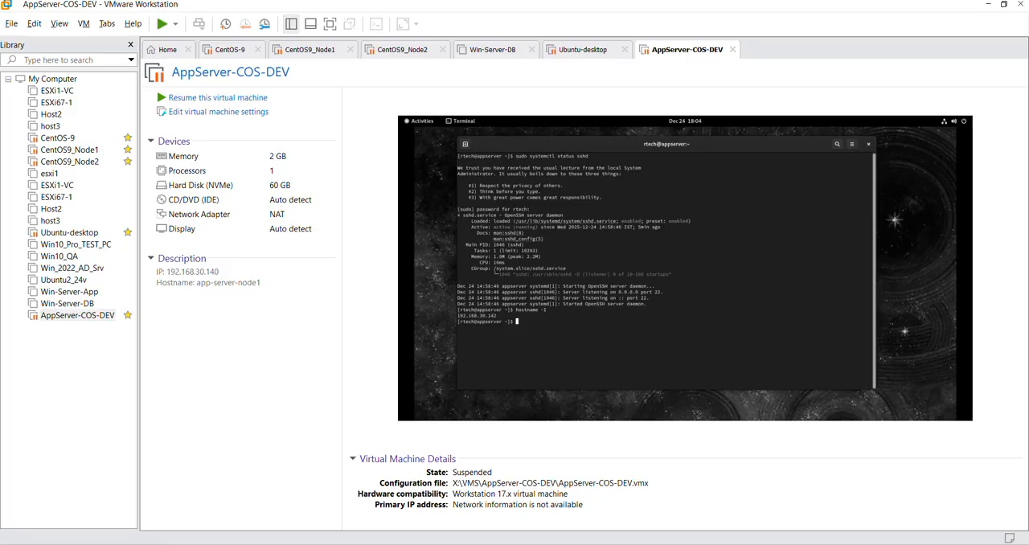
mouse_move(225, 544)
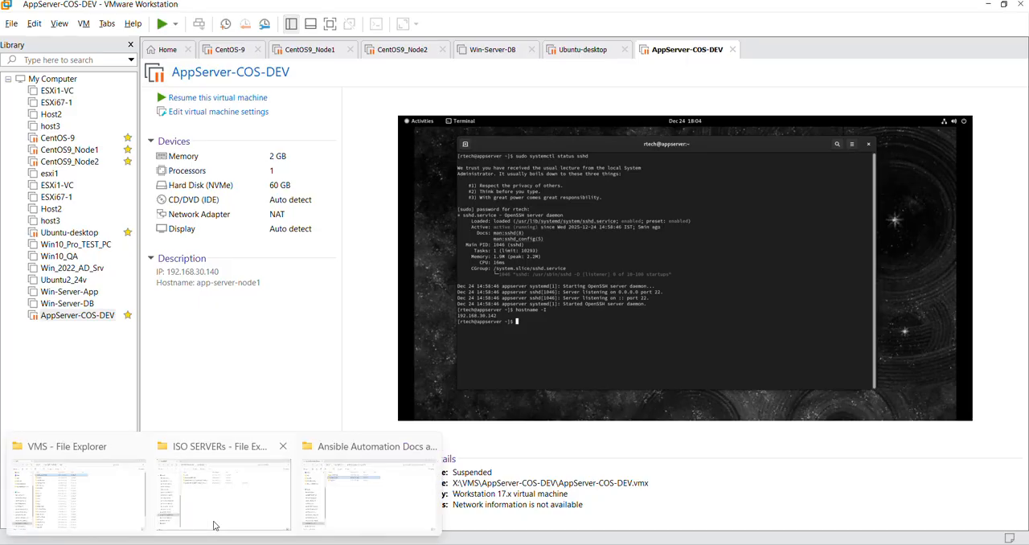
mouse_move(233, 509)
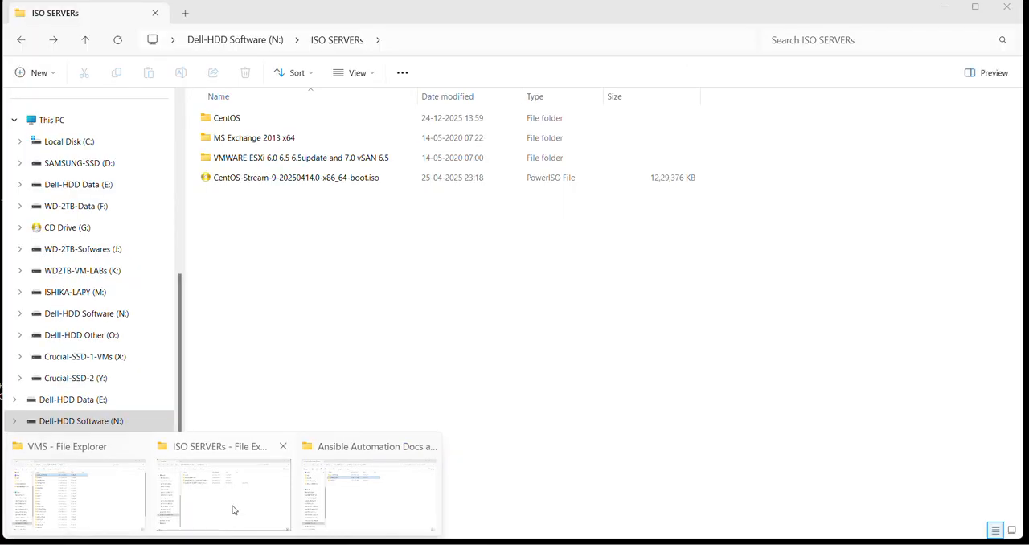
left_click(76, 494)
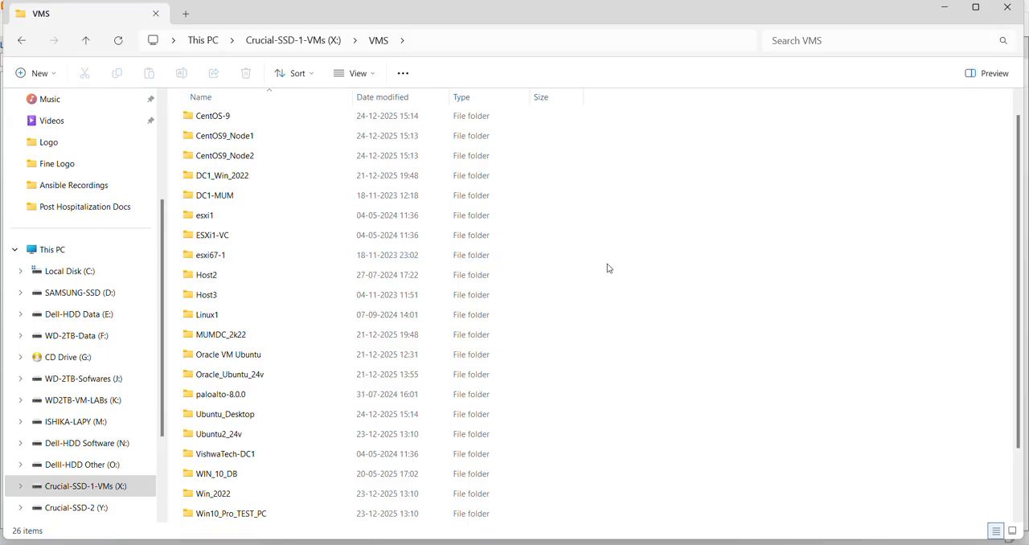
Step: Create a folder named CentOS9-Node3 inside the VMS folder and open it
right_click(652, 178)
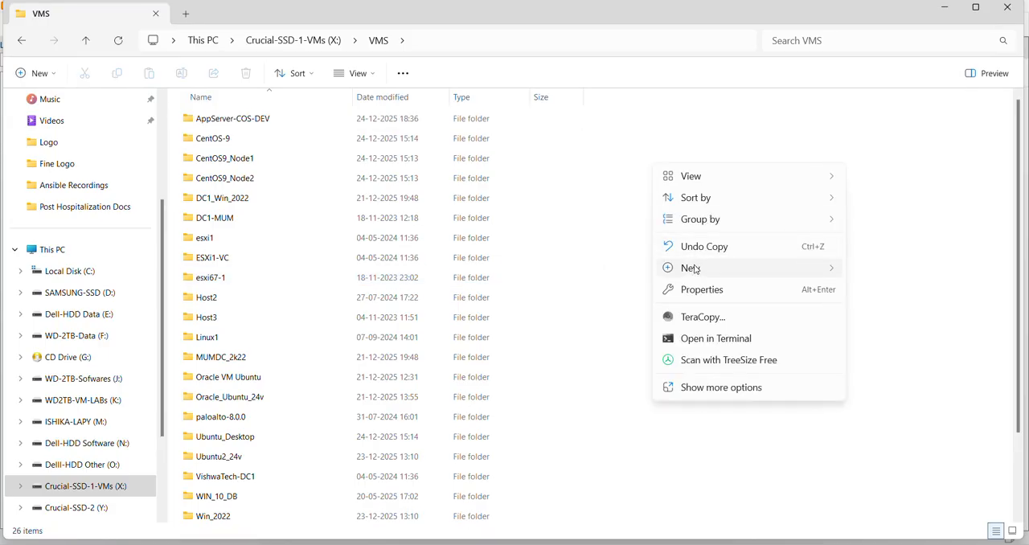
mouse_move(695, 268)
left_click(876, 10)
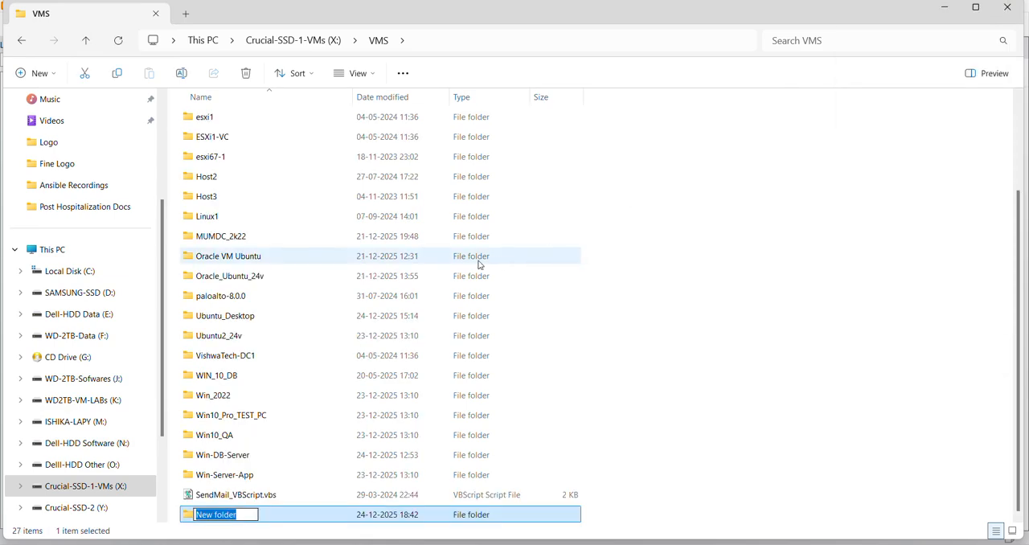
type("CentOS")
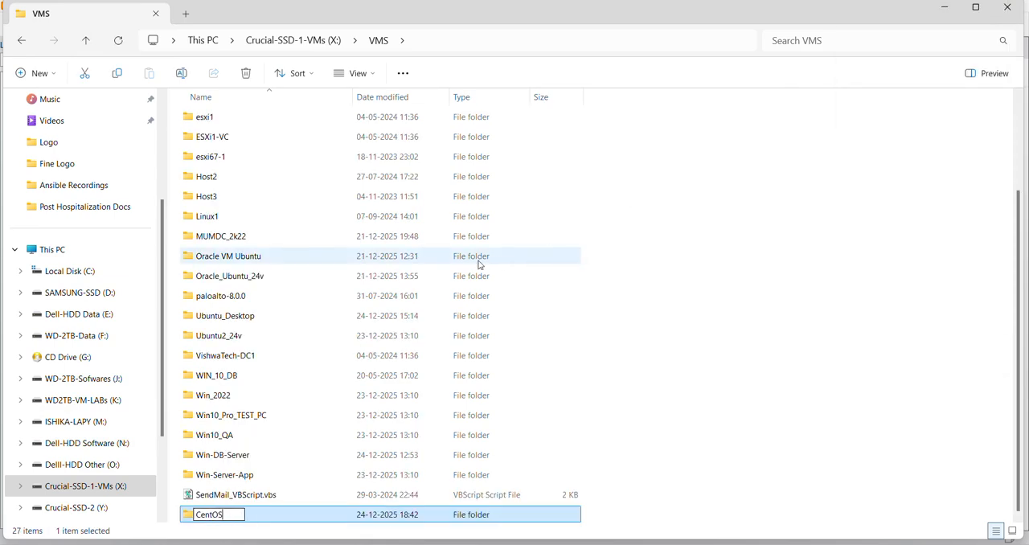
type("9-Node3")
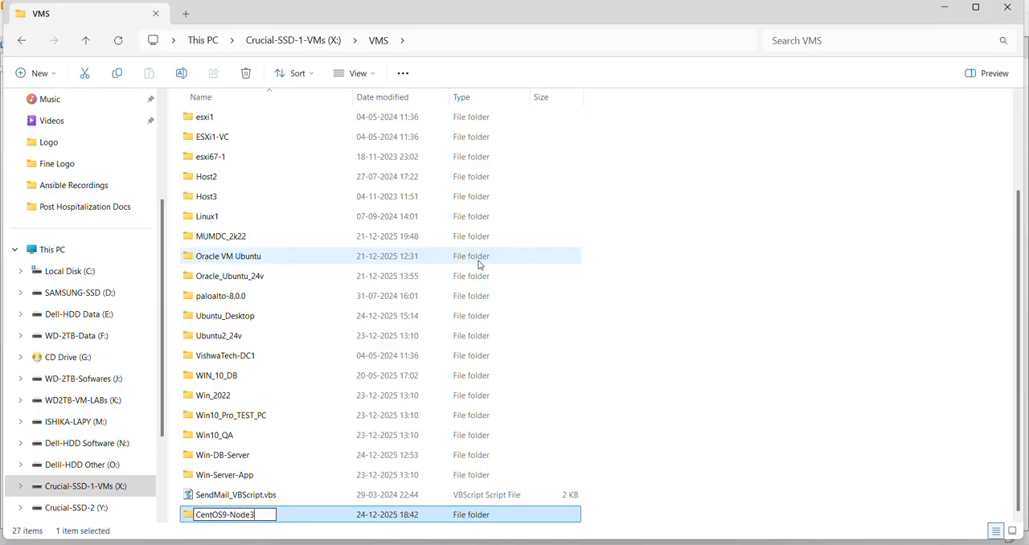
key("ctrl+a")
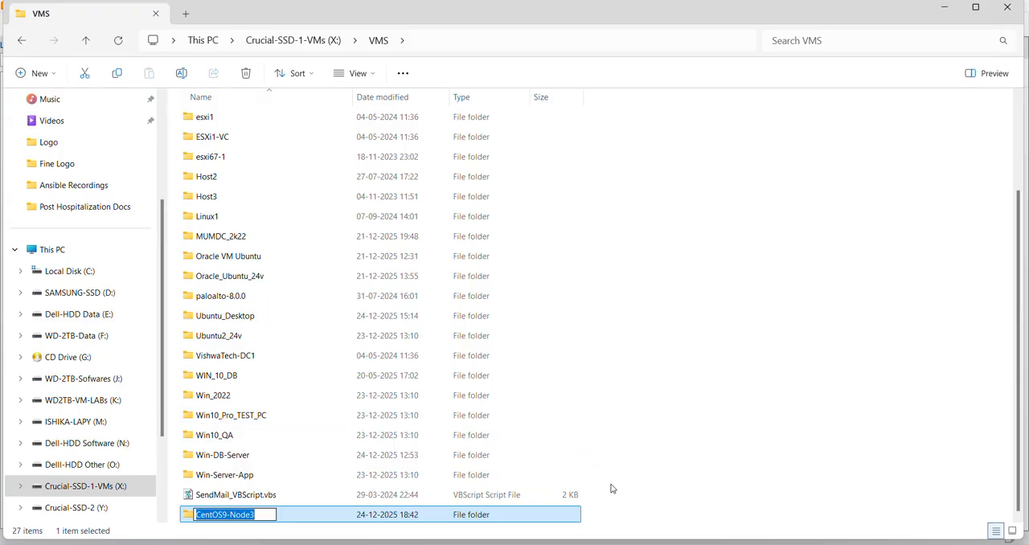
left_click(673, 445)
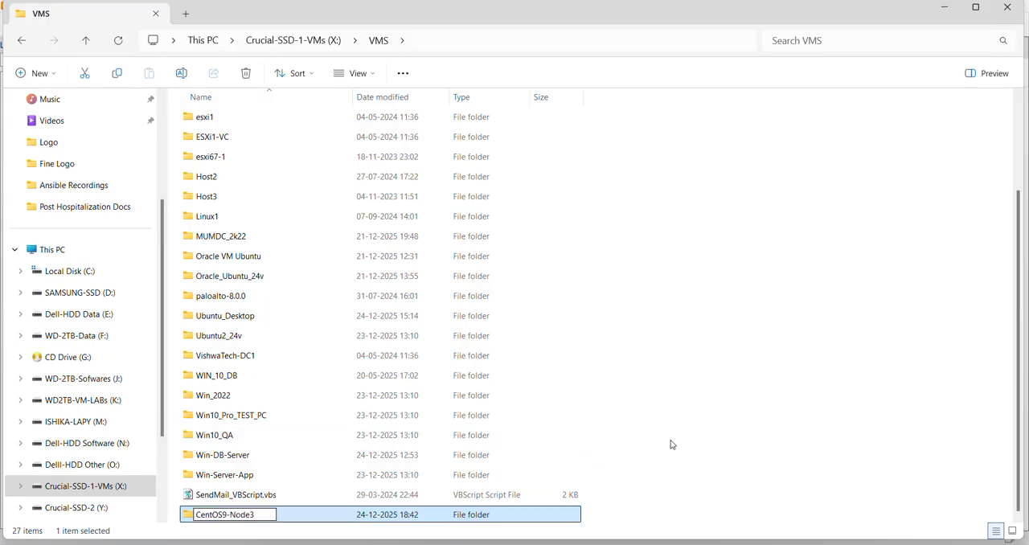
double_click(266, 515)
Step: Switch to VMware Workstation's home page and start a new virtual machine with the Custom (advanced) configuration
mouse_move(173, 544)
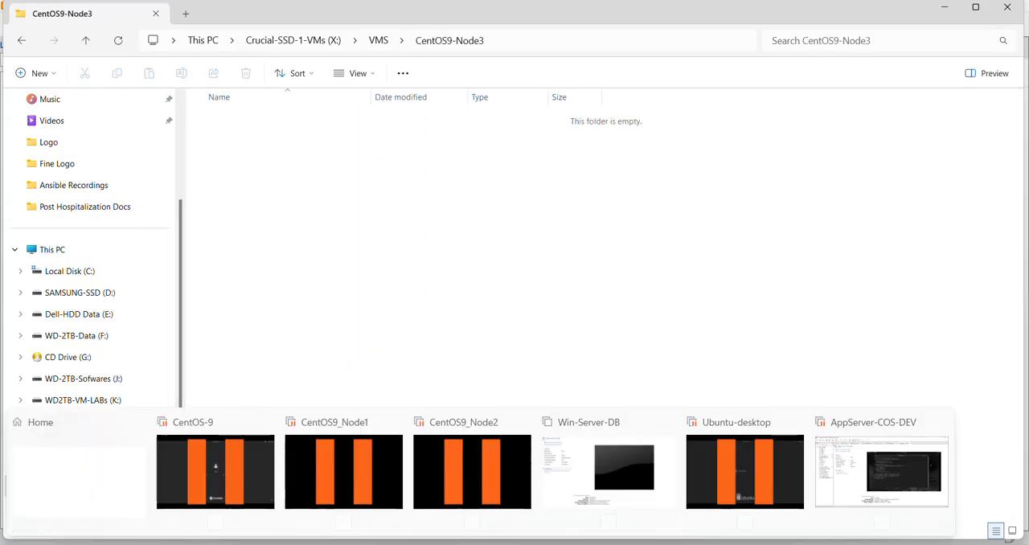
left_click(88, 480)
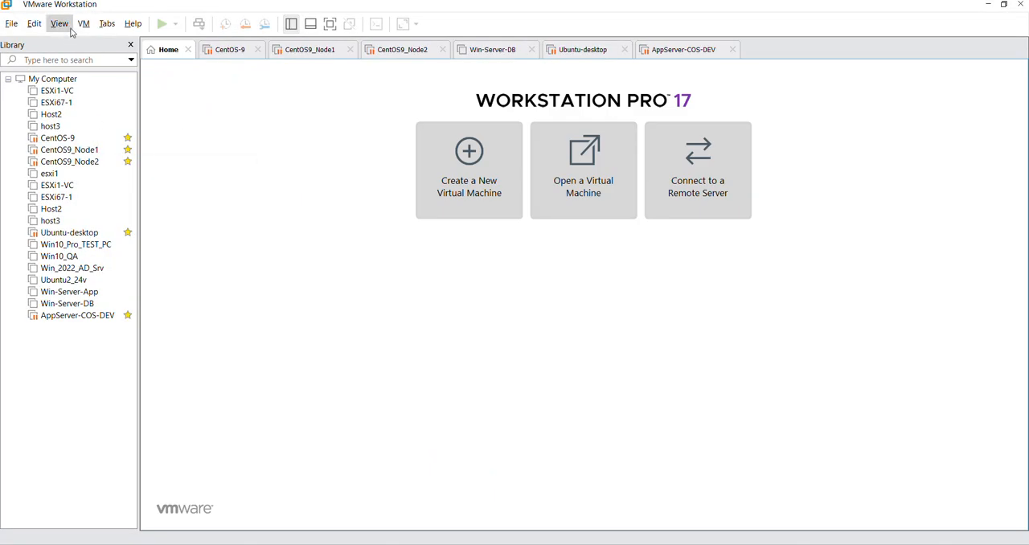
left_click(7, 26)
left_click(44, 40)
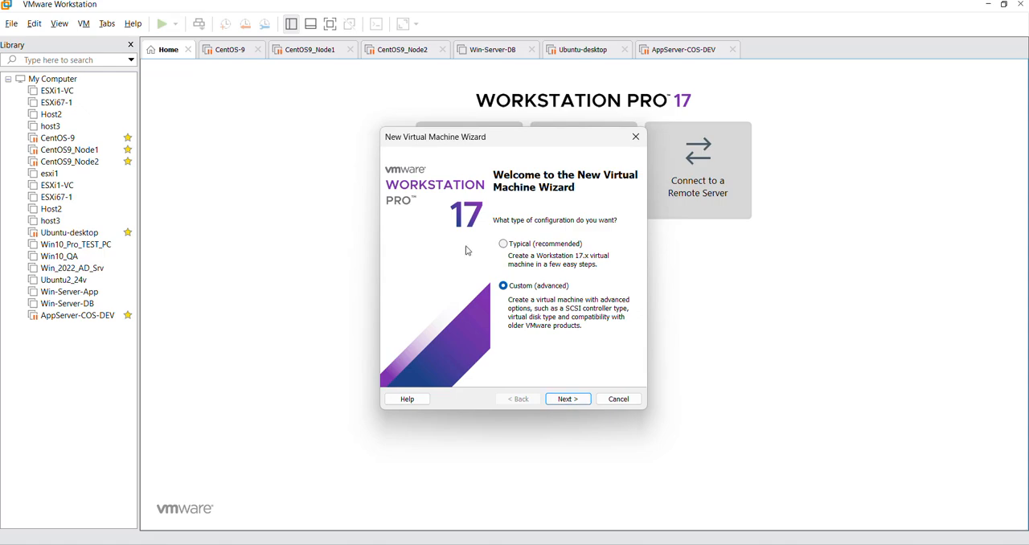
left_click_drag(473, 137, 473, 94)
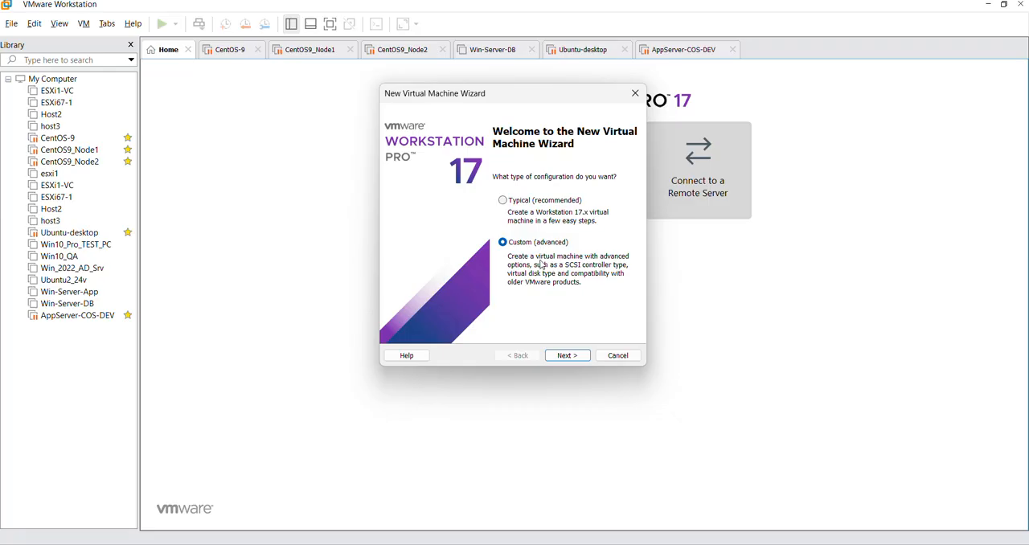
left_click(569, 355)
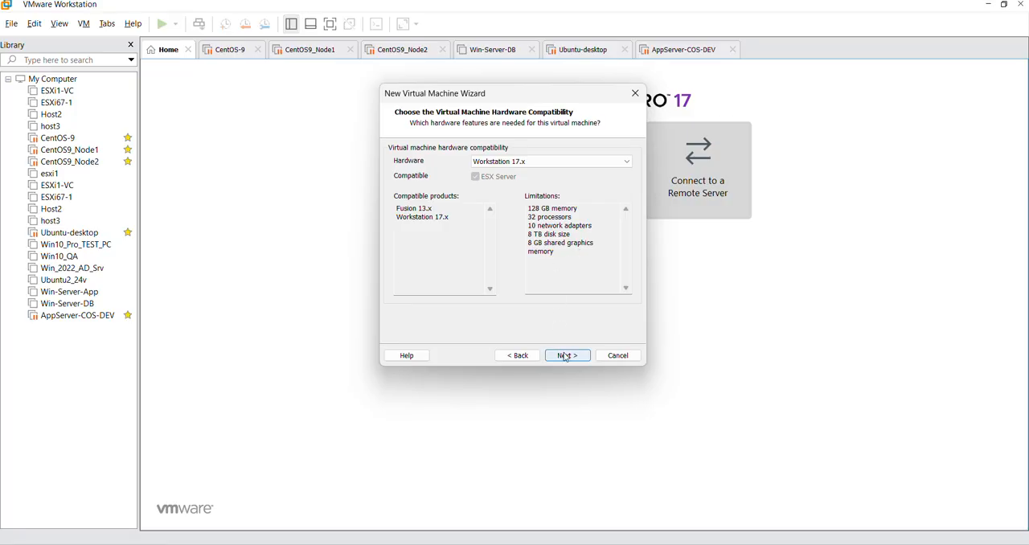
Step: Accept Workstation 17.x hardware compatibility and keep the option to install the operating system later
left_click_drag(567, 254, 524, 207)
left_click(567, 263)
left_click(570, 357)
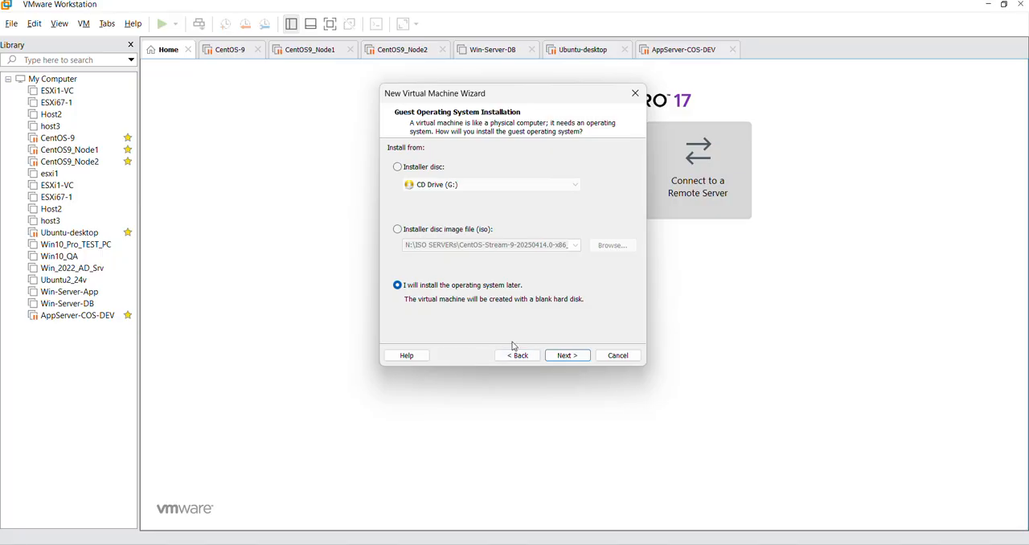
left_click(577, 356)
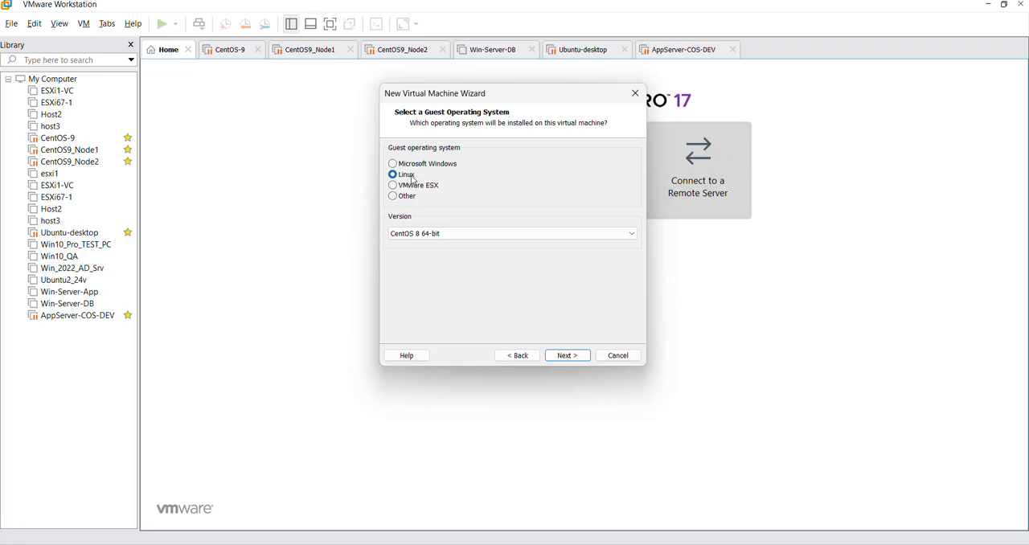
Step: Choose CentOS 8 64-bit as the Linux guest operating system version and continue to naming the virtual machine
left_click(438, 234)
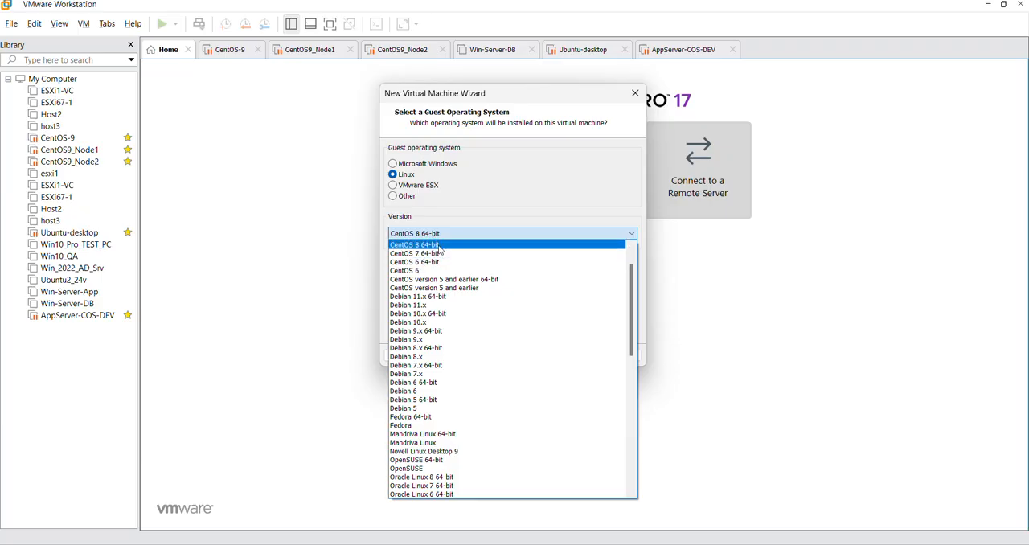
scroll(446, 293, "down", 1)
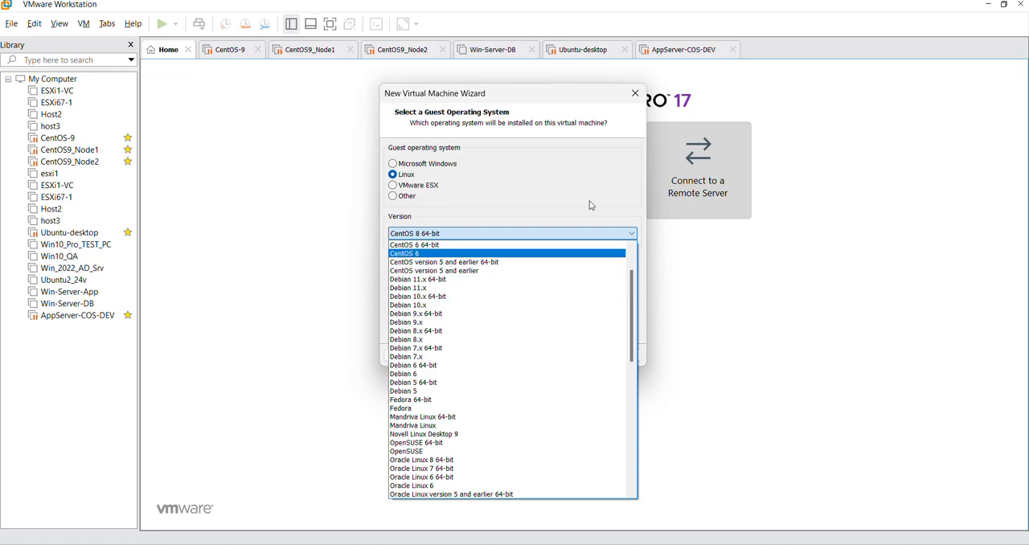
scroll(478, 347, "up", 1)
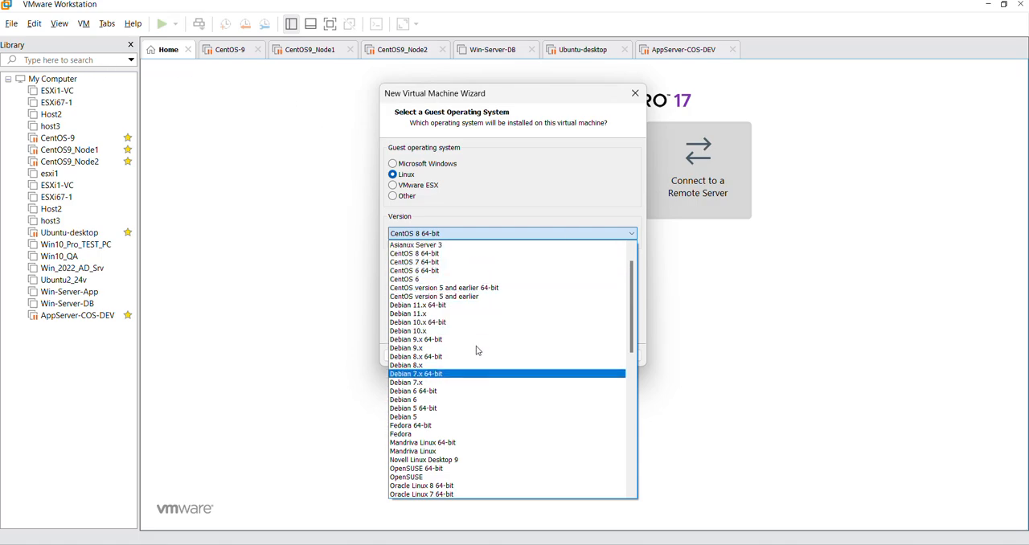
scroll(450, 337, "up", 1)
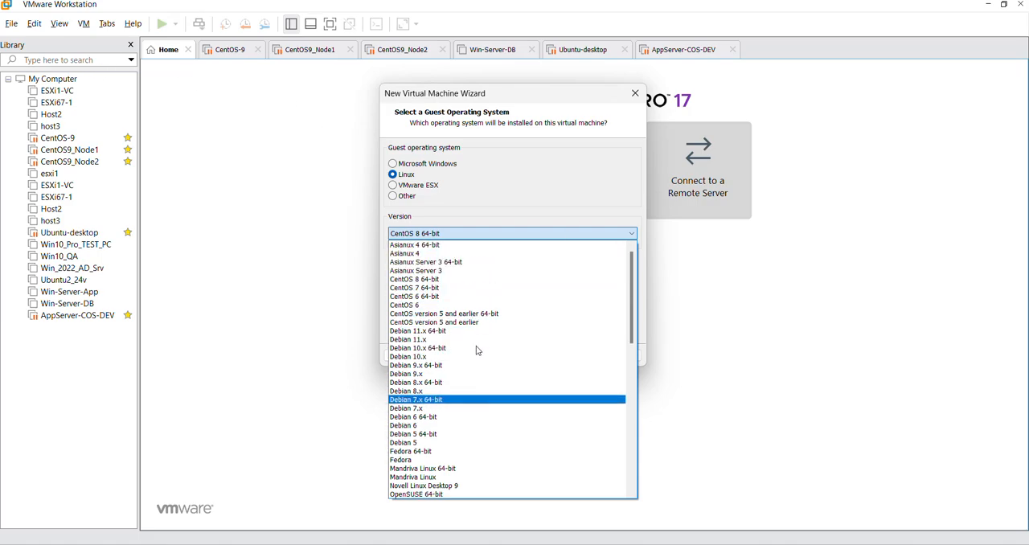
left_click(438, 285)
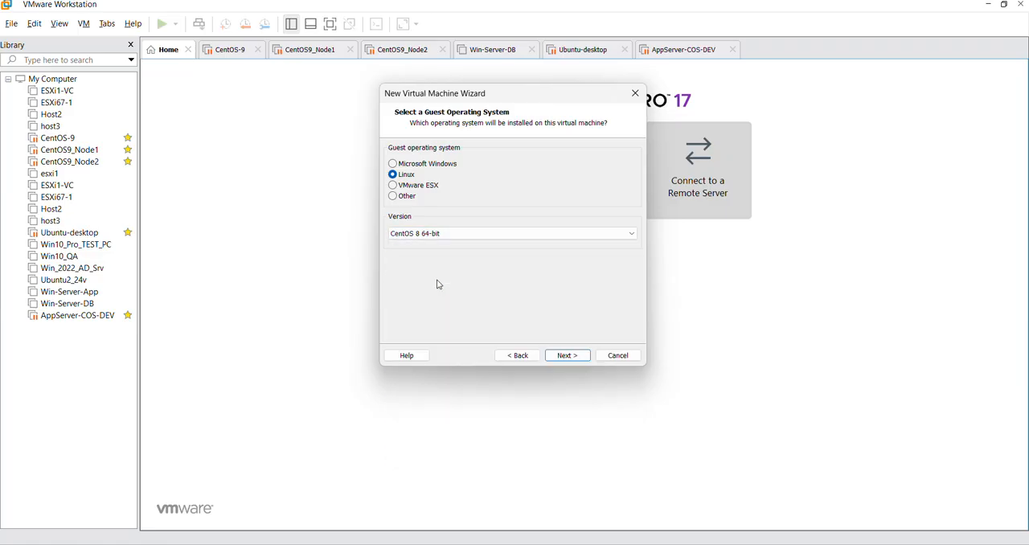
left_click(567, 355)
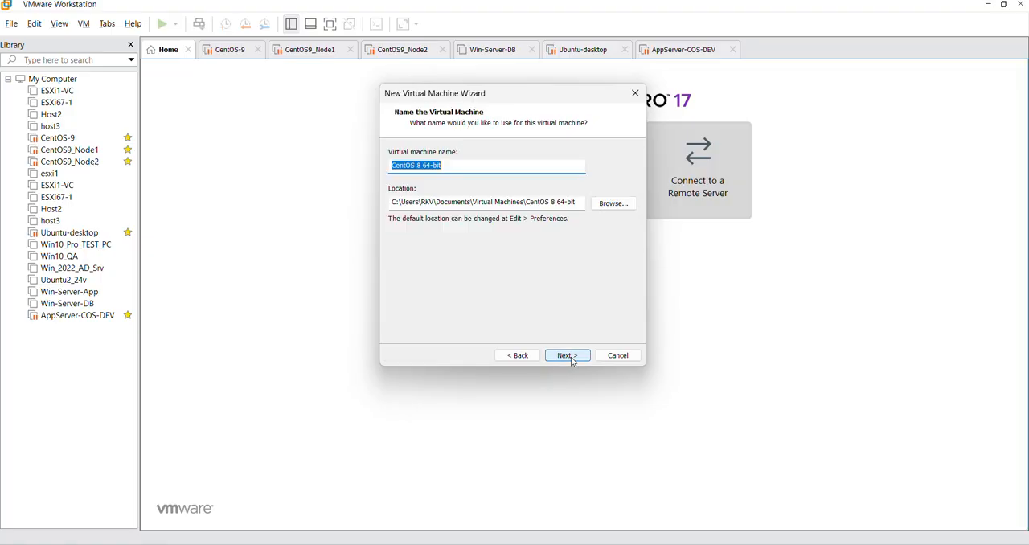
Step: Name the virtual machine CentOS9-Node3 and compare it with the folder of the same name in File Explorer
left_click_drag(443, 166, 375, 167)
type("CentOS9-Node3")
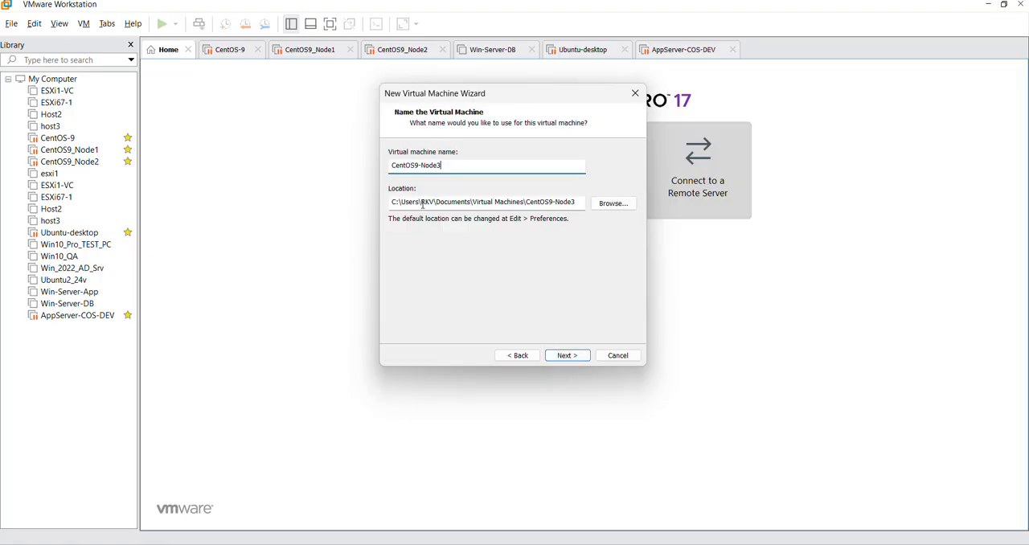
mouse_move(210, 544)
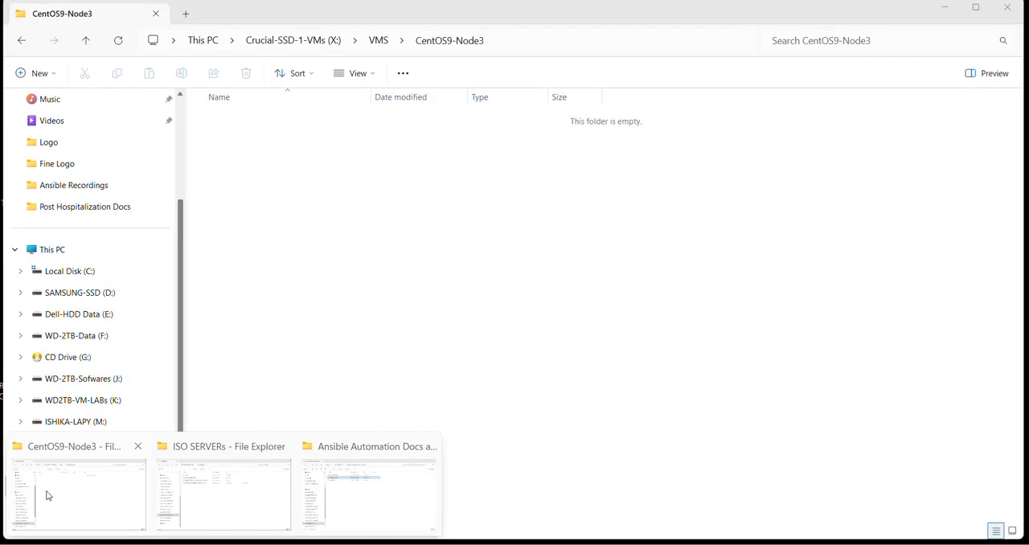
left_click(45, 492)
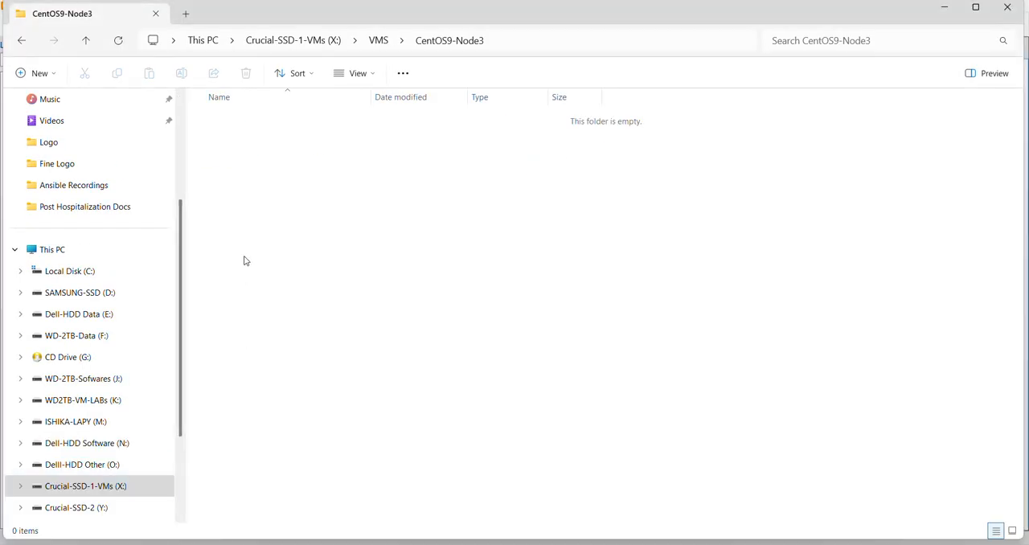
left_click(945, 12)
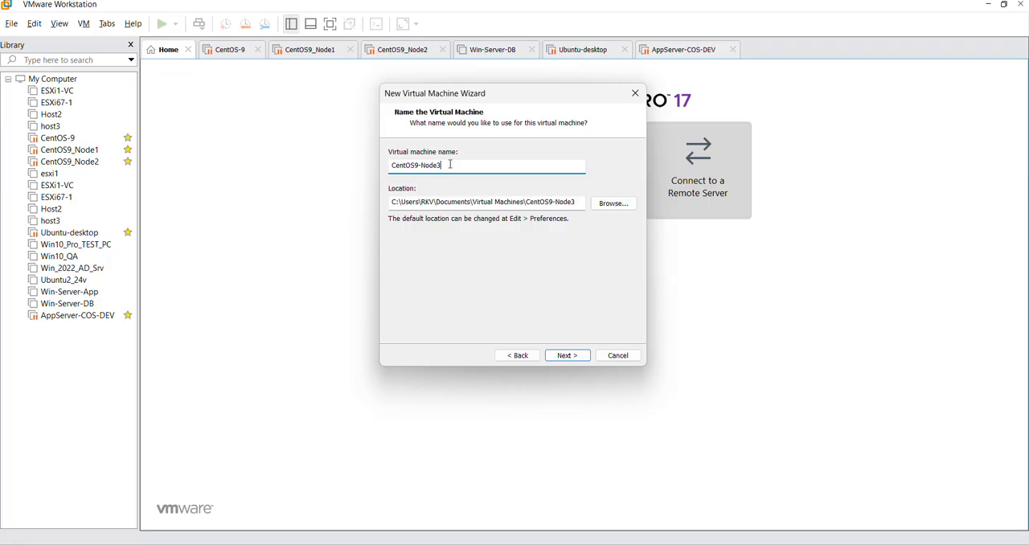
left_click_drag(450, 164, 364, 166)
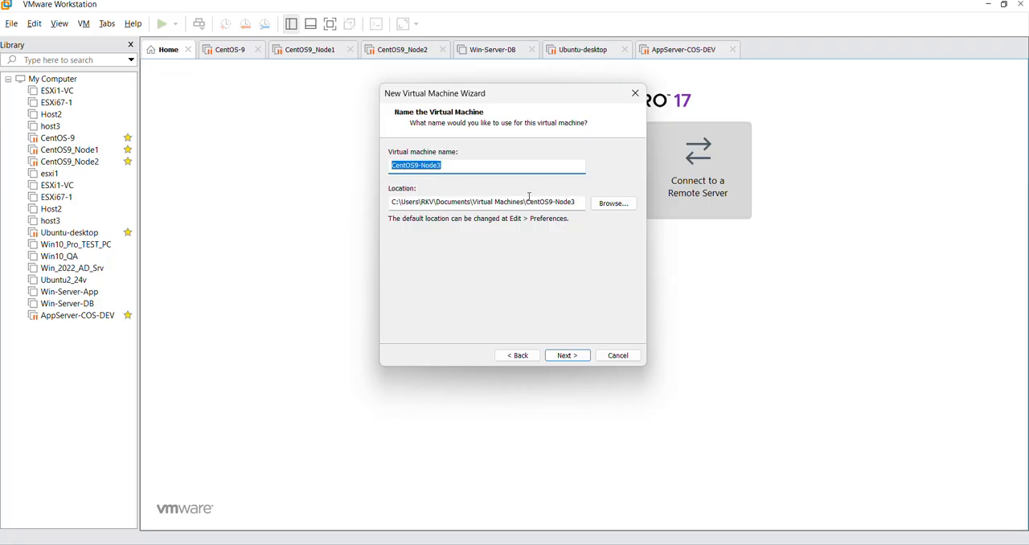
Step: Browse for the virtual machine's location and expand the Crucial-SSD-1-VMs (X:) drive under This PC
left_click(595, 208)
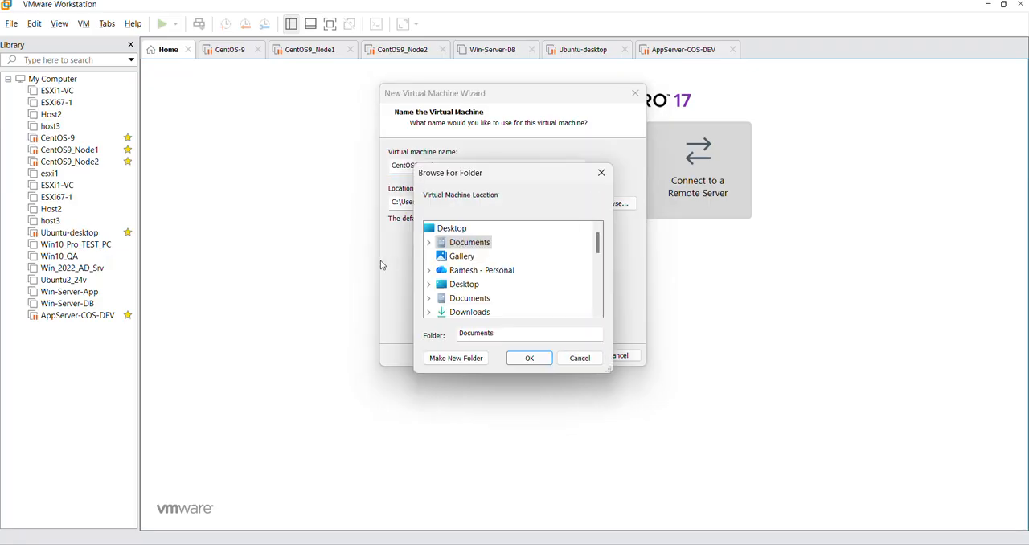
scroll(494, 281, "down", 4)
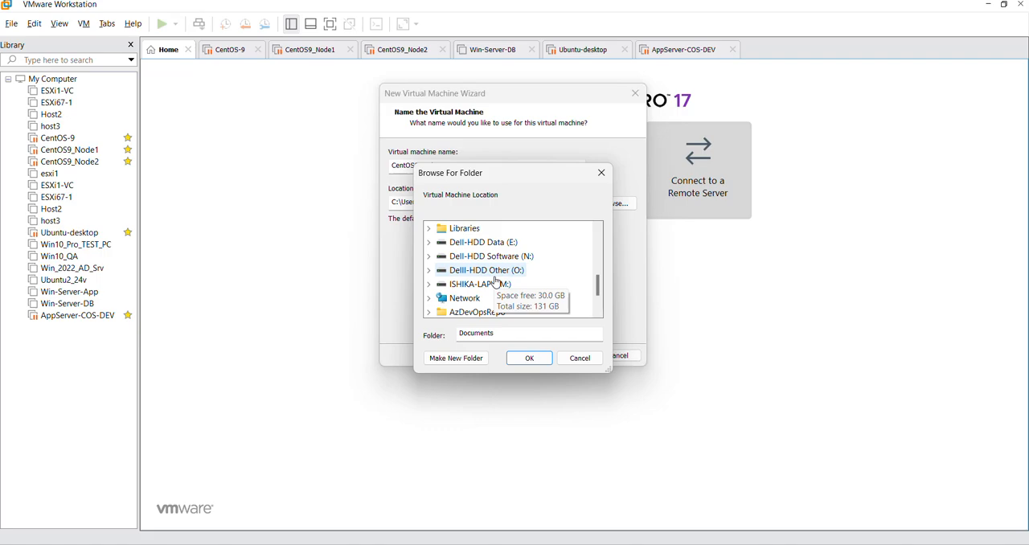
scroll(544, 278, "up", 2)
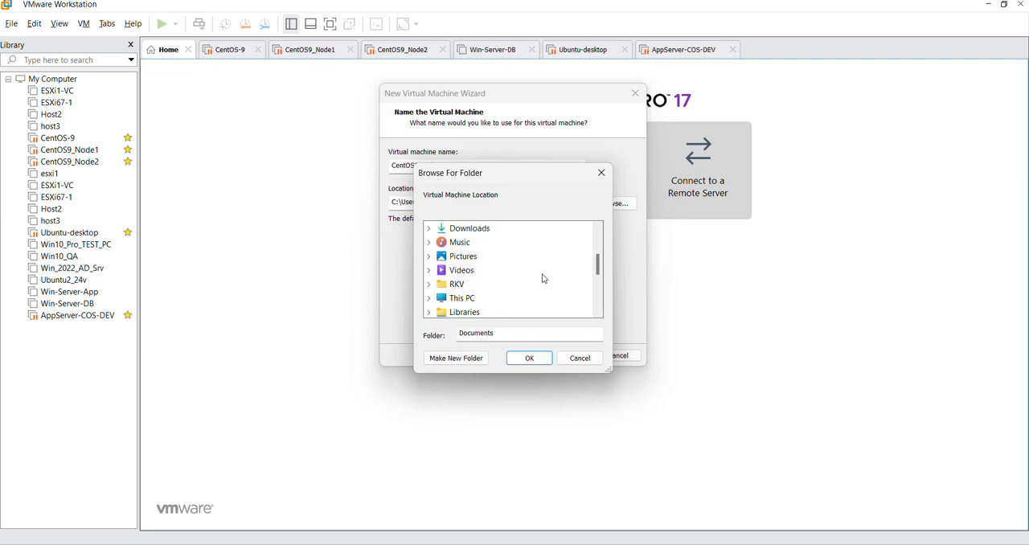
scroll(541, 278, "down", 1)
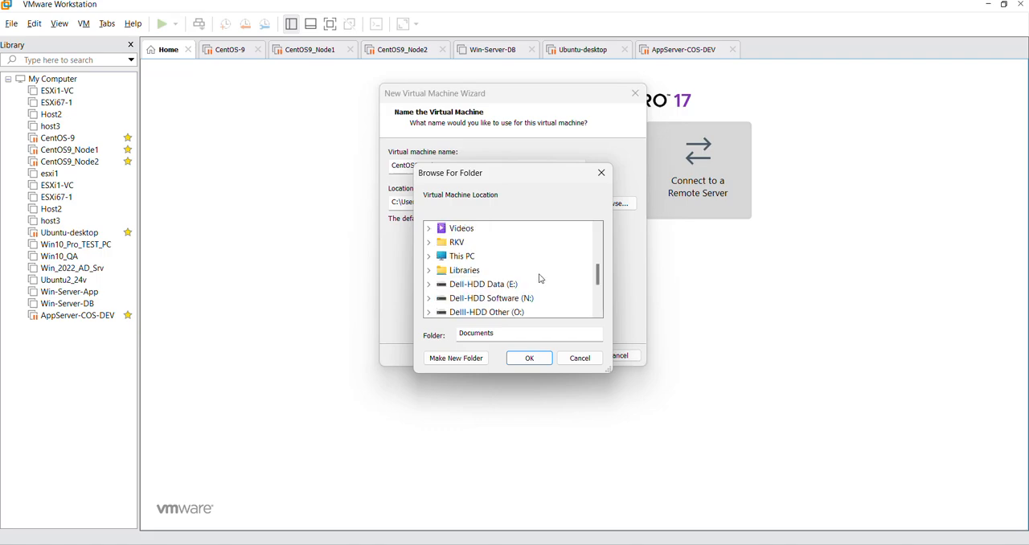
left_click(428, 256)
scroll(500, 287, "down", 2)
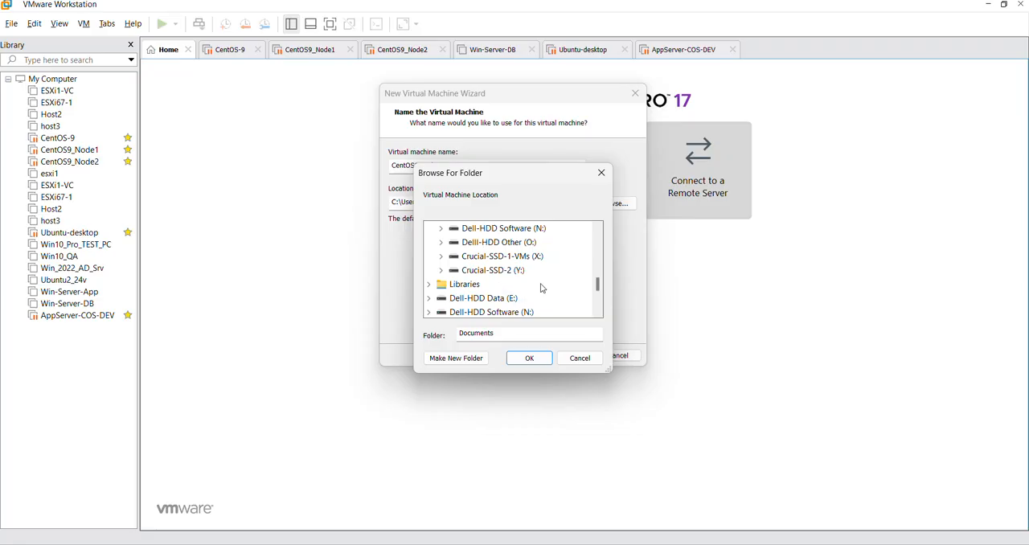
left_click(440, 256)
Step: Set the virtual machine's location to X:\VMS\CentOS9-Node3 and continue to the processor configuration
scroll(480, 279, "down", 1)
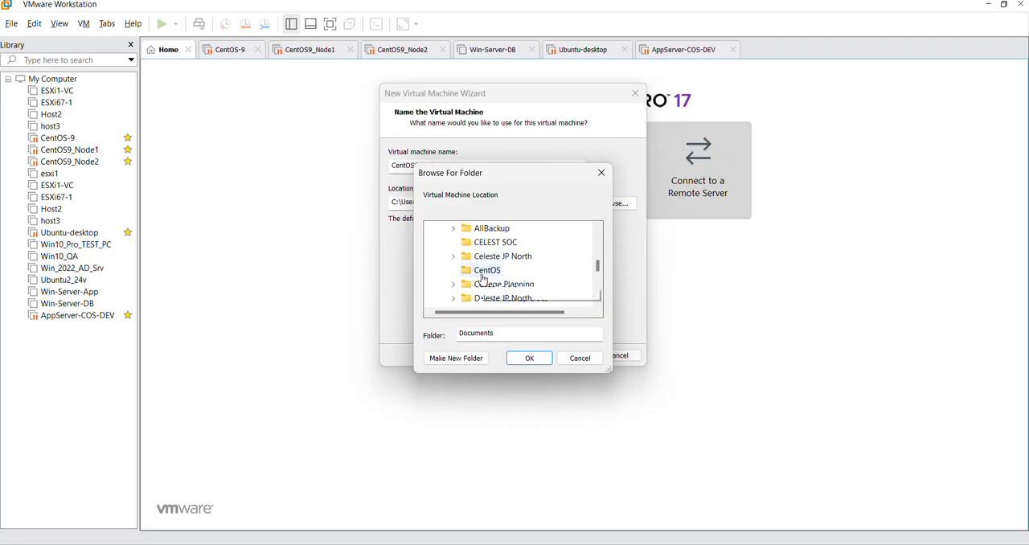
scroll(510, 262, "up", 1)
scroll(514, 271, "down", 4)
scroll(511, 288, "down", 2)
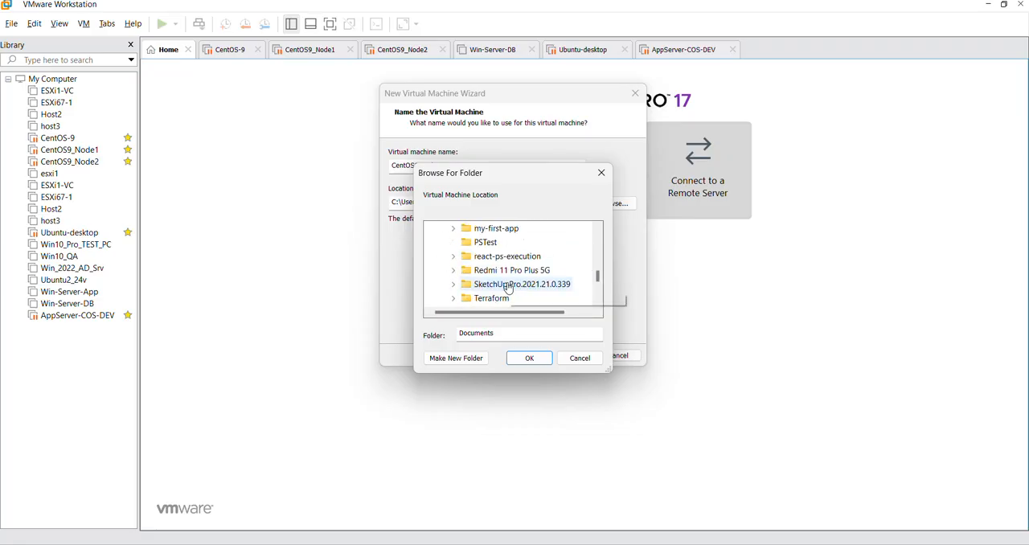
left_click(455, 272)
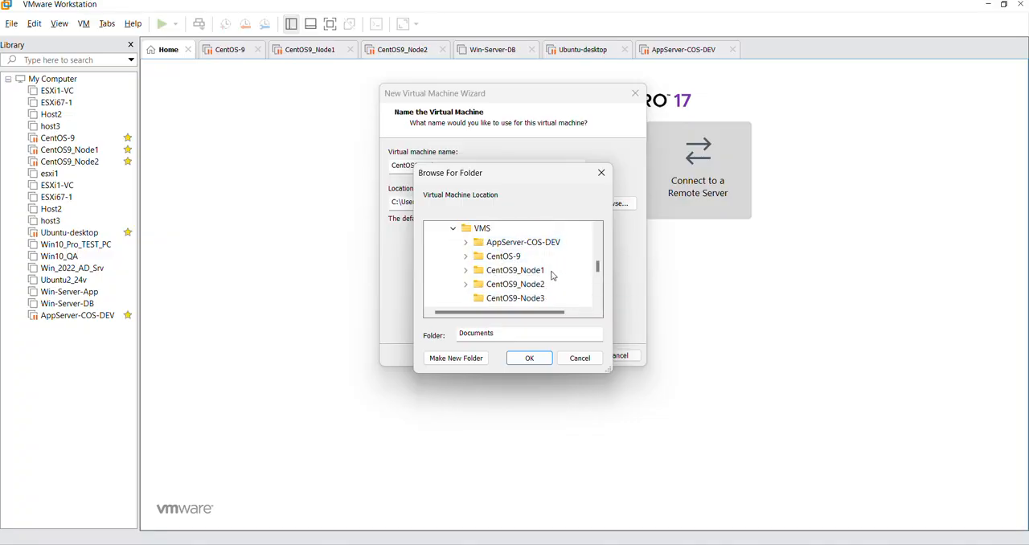
left_click(523, 299)
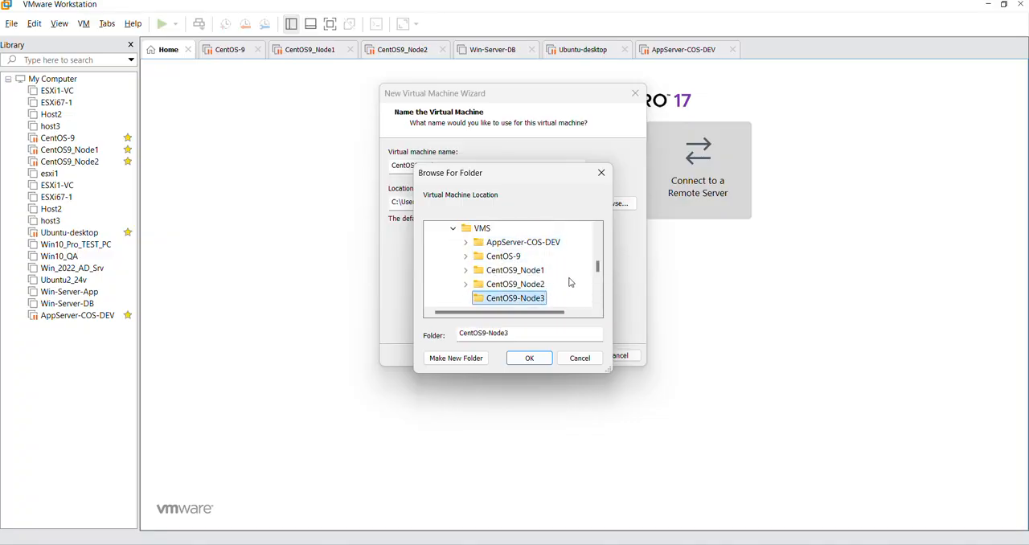
left_click(530, 357)
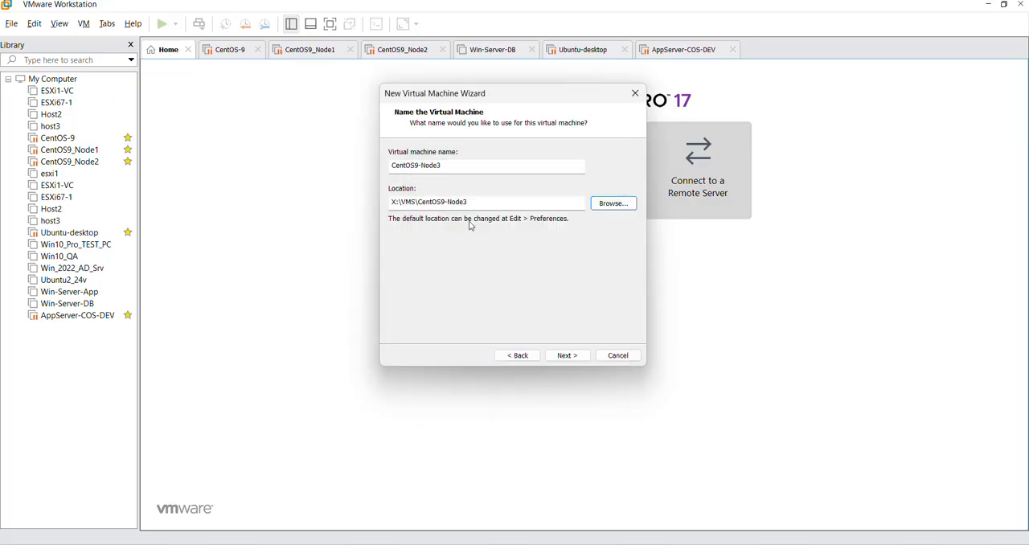
left_click_drag(496, 203, 359, 203)
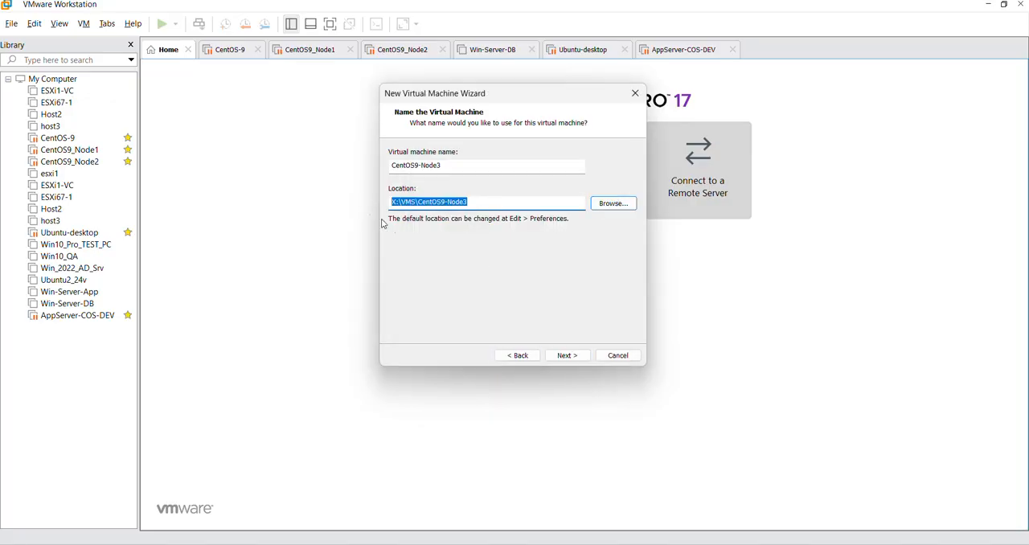
left_click(479, 202)
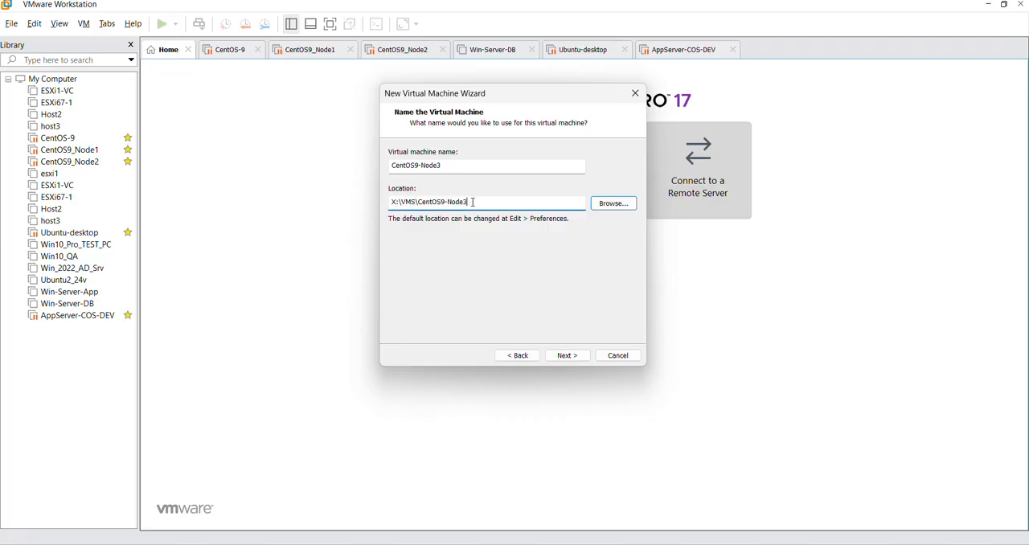
left_click(567, 355)
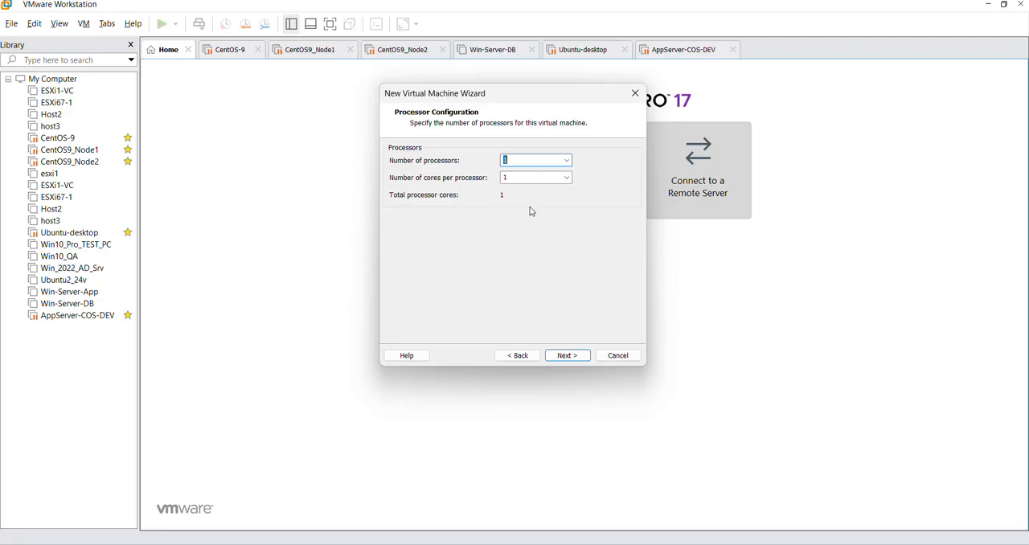
Step: Keep one processor with one core and set the virtual machine's memory to 2048 MB
left_click(568, 355)
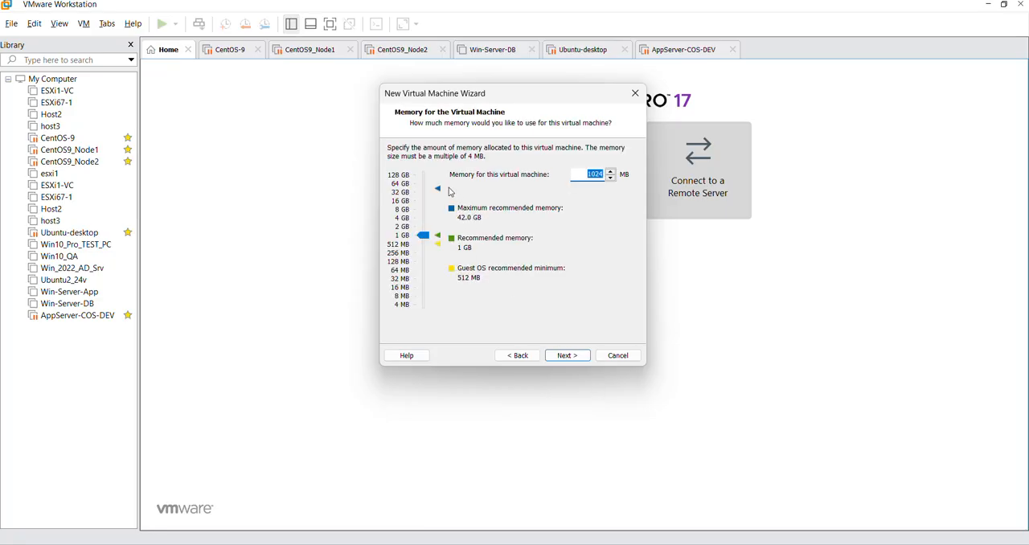
left_click(423, 237)
left_click_drag(423, 237, 425, 229)
left_click_drag(424, 230, 426, 228)
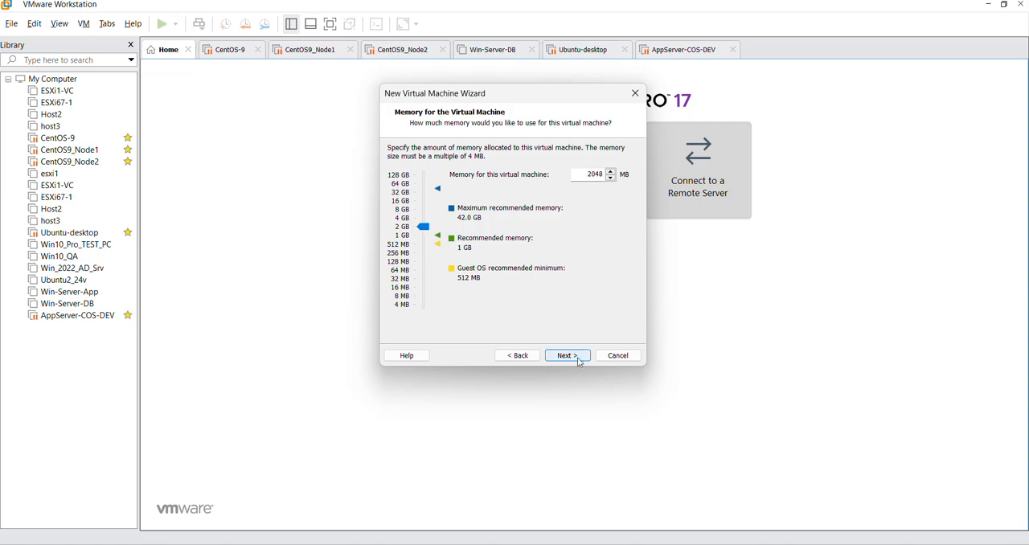
left_click(567, 355)
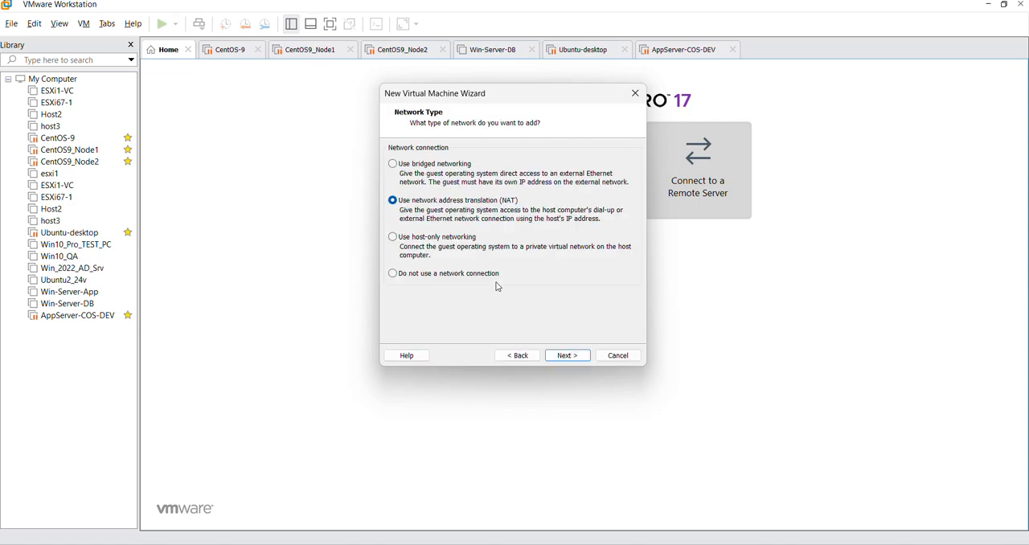
Step: Accept NAT networking, the LSI Logic SCSI controller and the NVMe virtual disk type
left_click(570, 358)
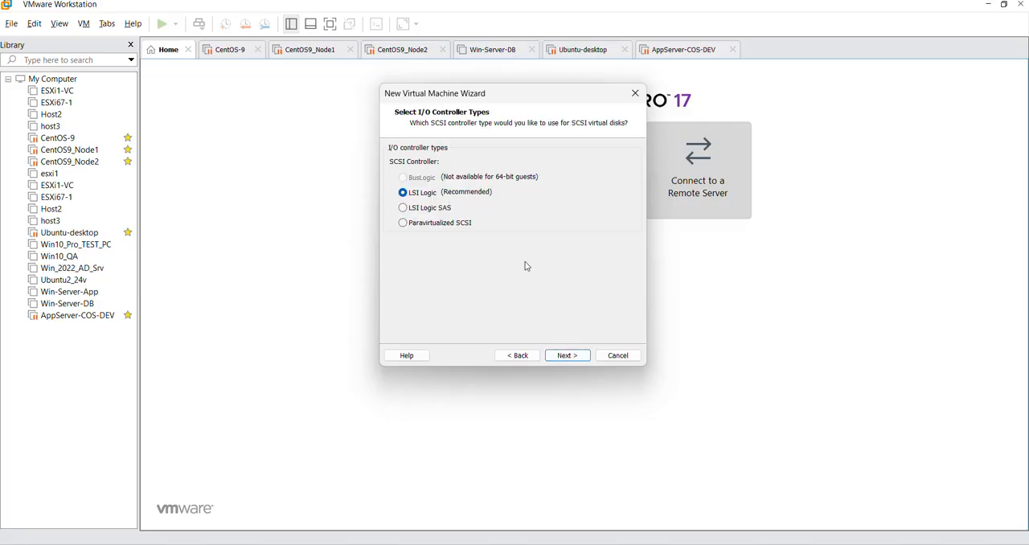
left_click(567, 359)
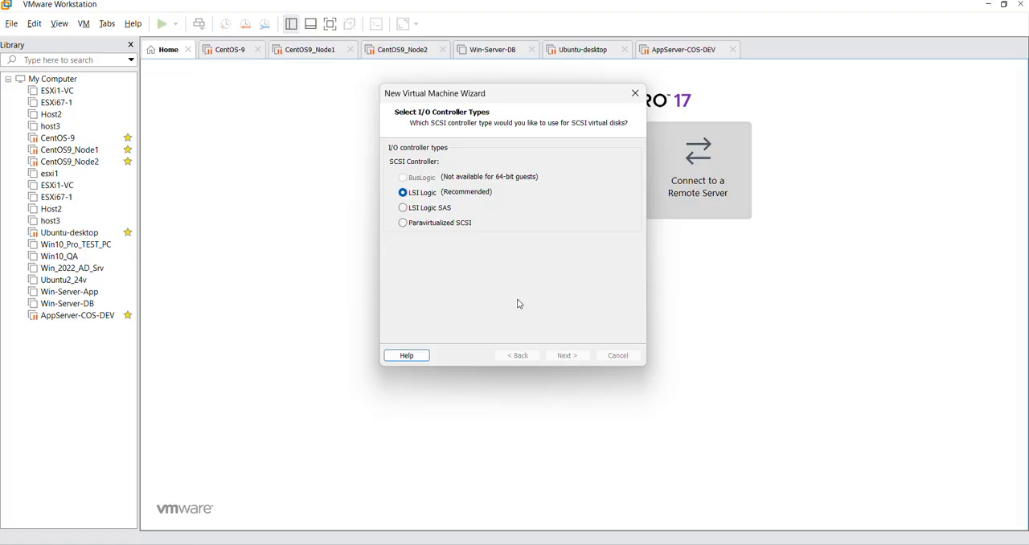
left_click(567, 356)
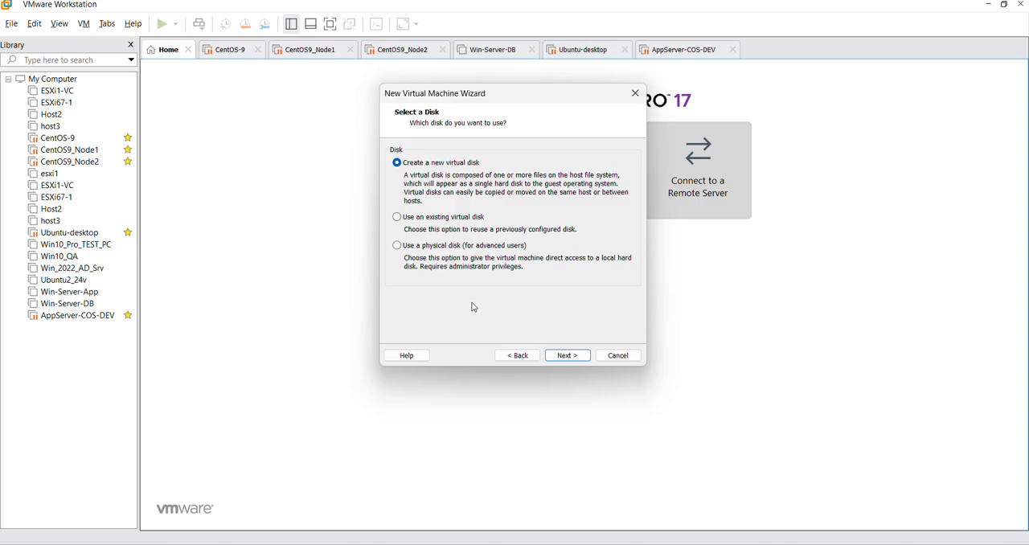
Step: Create a new virtual disk with the 20 GB maximum size, stored as a single file
left_click(566, 355)
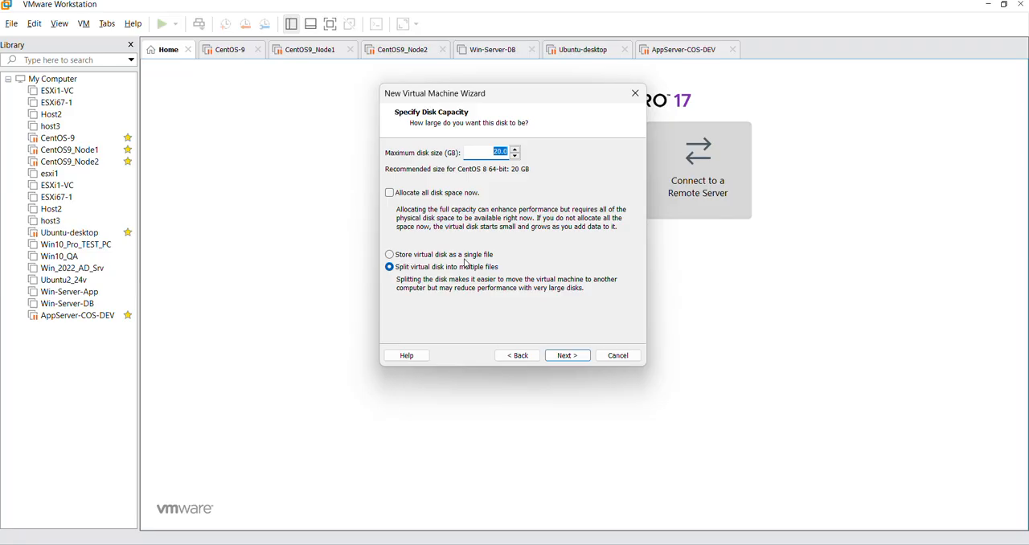
left_click(477, 256)
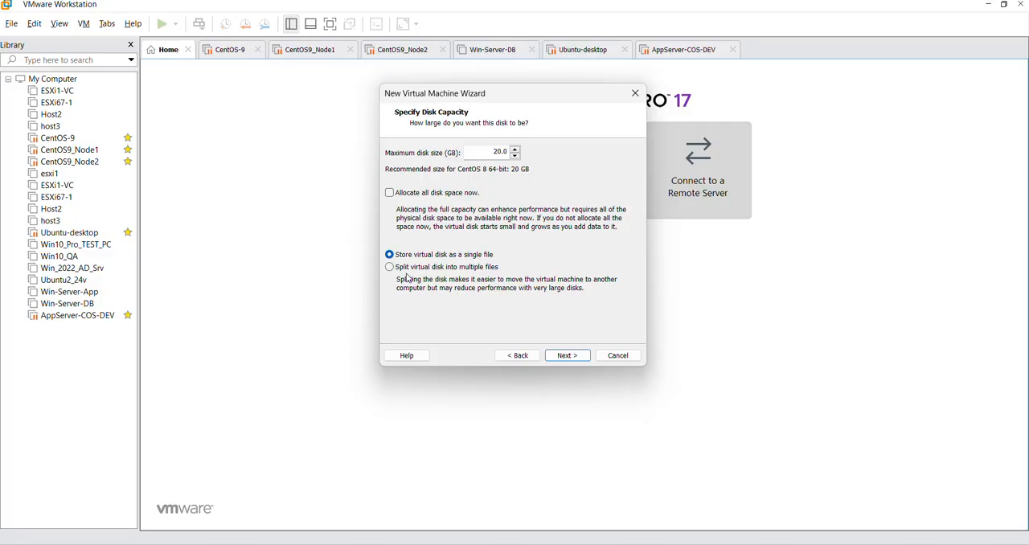
left_click(576, 357)
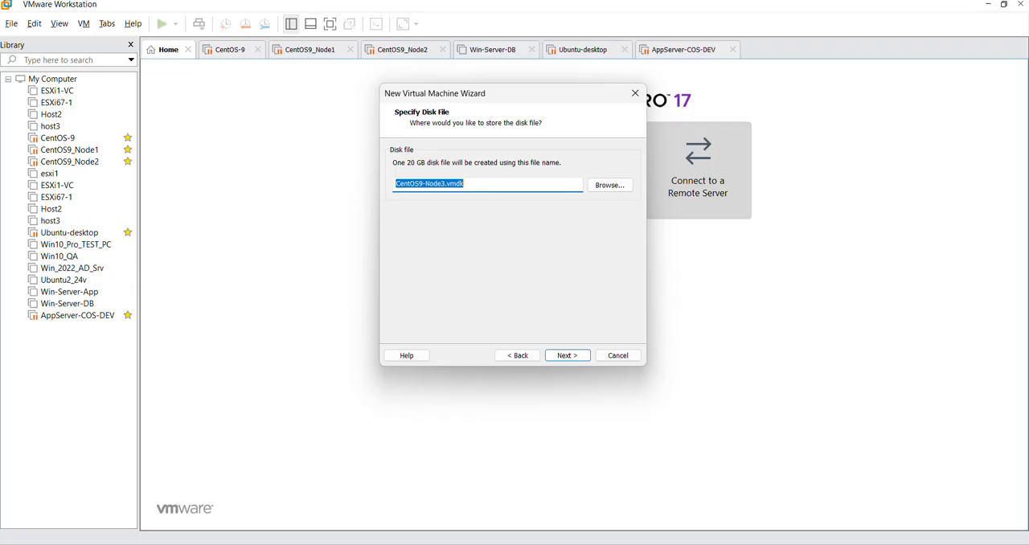
Step: Switch to File Explorer, check the contents of the CentOS9-Node3 folder, and return to the New Virtual Machine Wizard
left_click(245, 489)
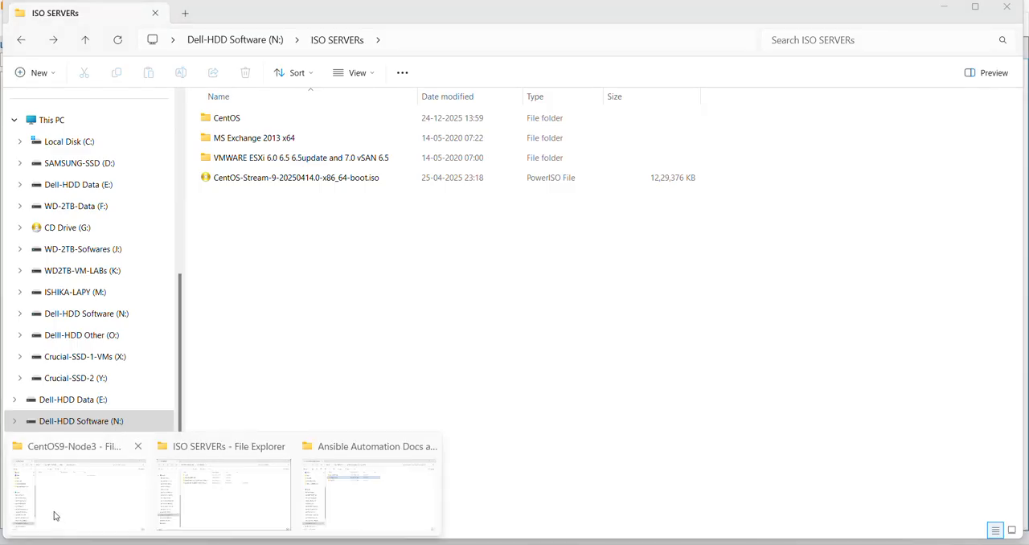
left_click(69, 494)
right_click(319, 249)
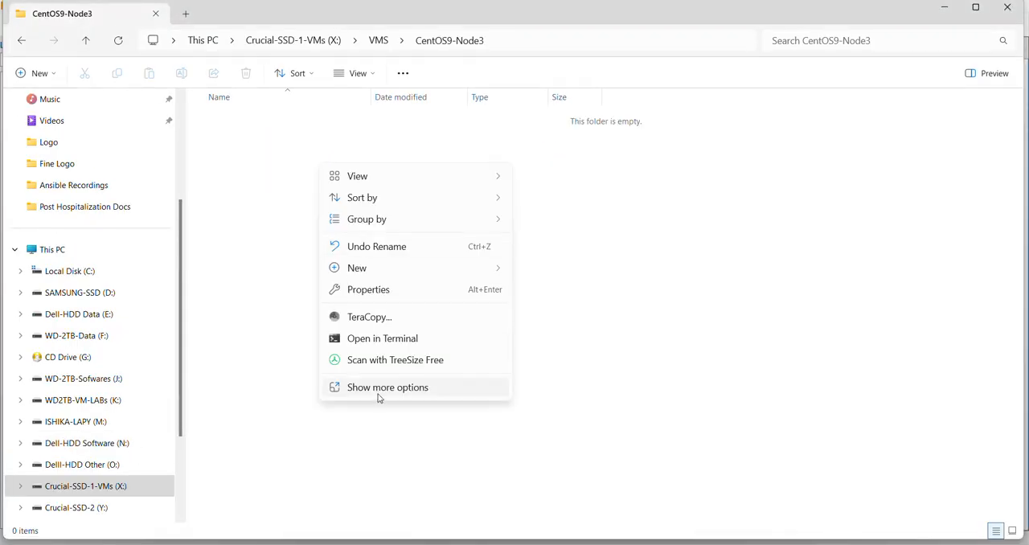
left_click(379, 391)
left_click(357, 300)
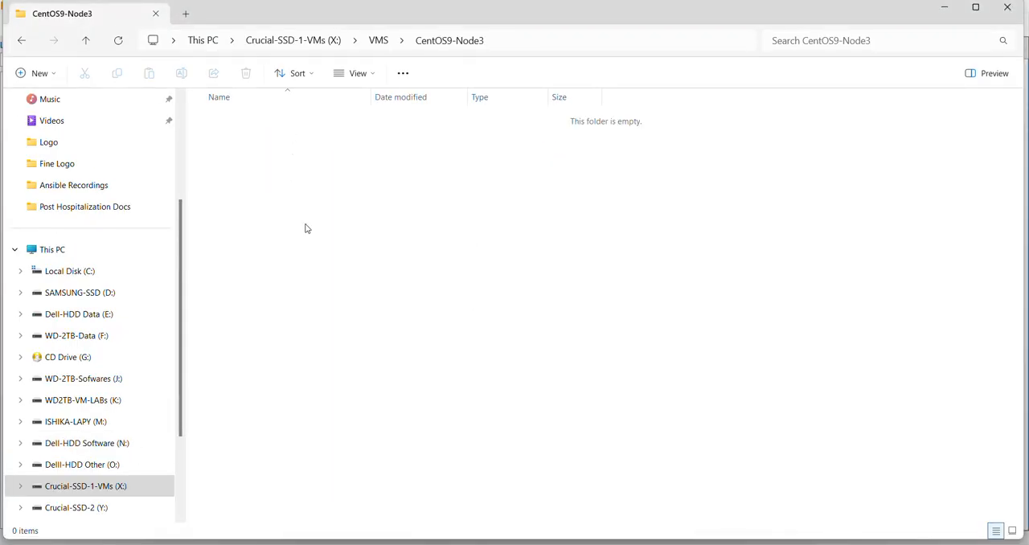
left_click(943, 8)
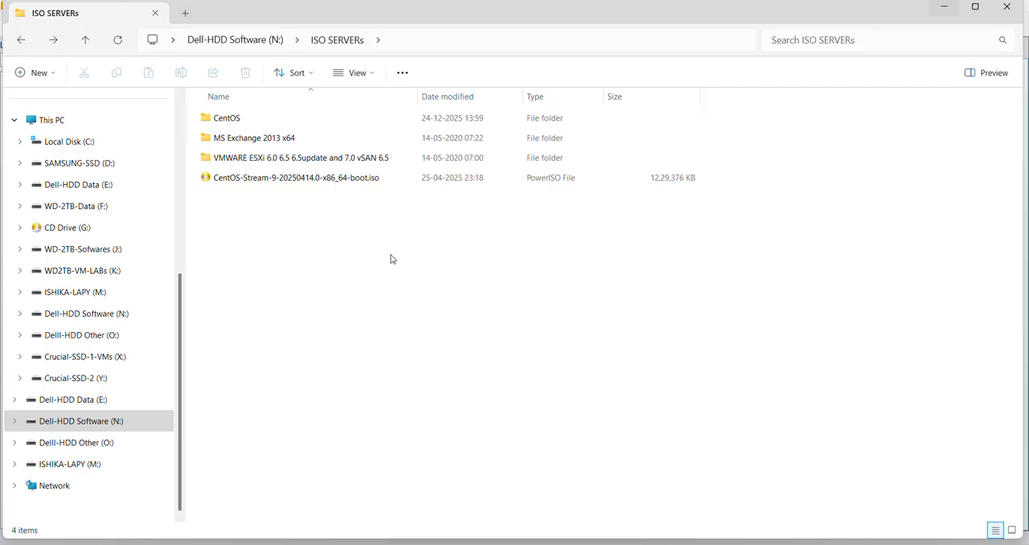
left_click(944, 6)
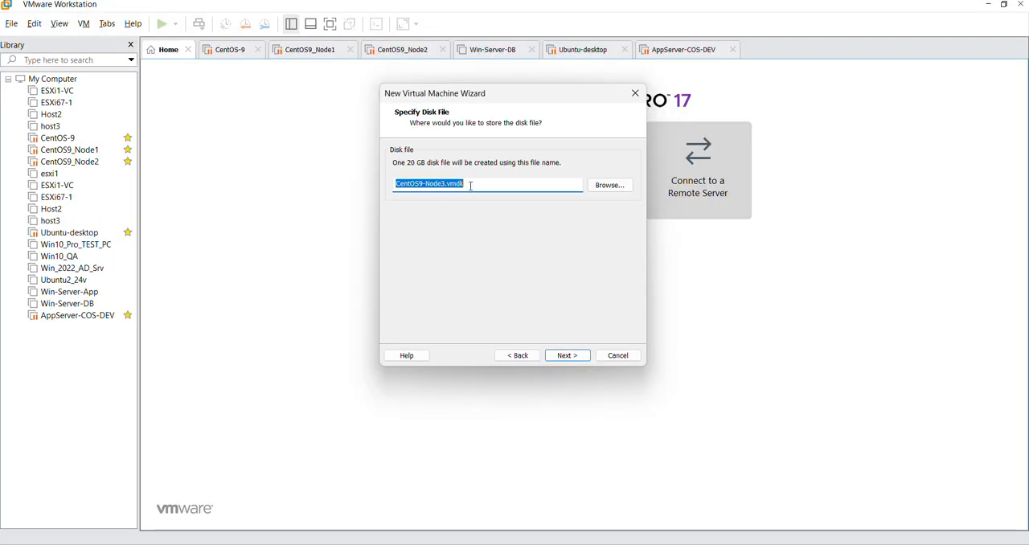
Step: Store the virtual disk as CentOS9-Node3.vmdk in X:\VMS\CentOS9-Node3 and continue to the virtual machine summary
left_click(605, 187)
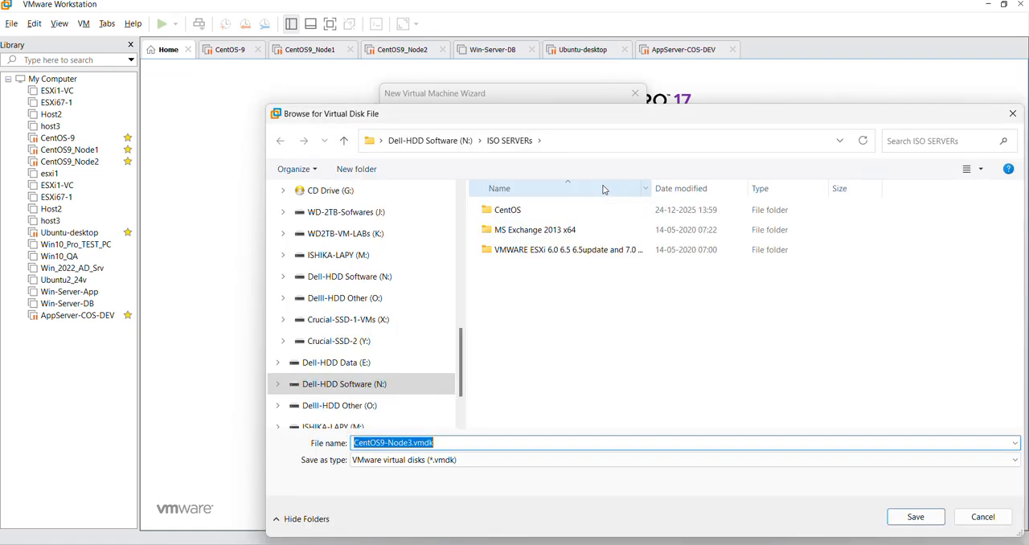
left_click(589, 144)
type("X:\\VMS\\CentOS9-Node3")
key("Return")
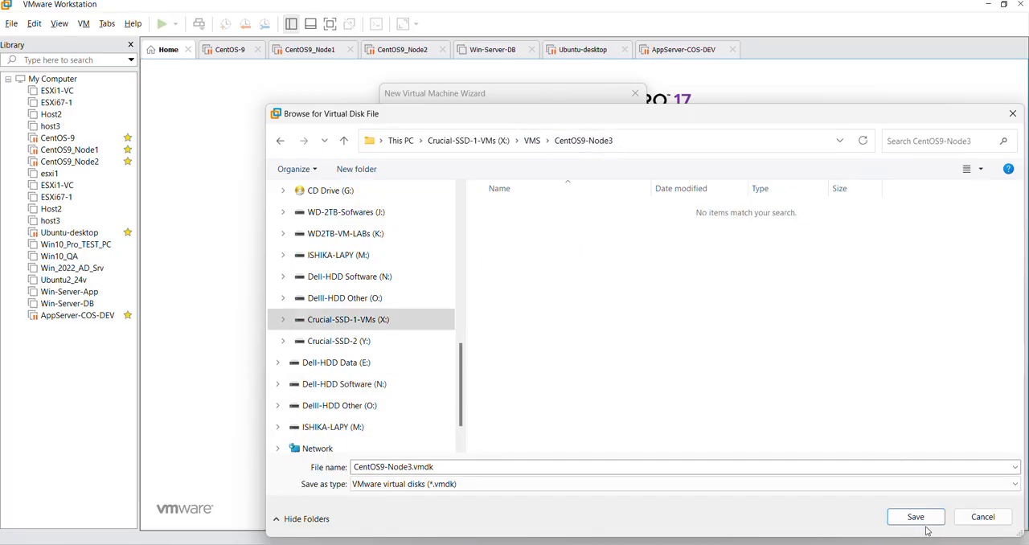
double_click(434, 466)
left_click(536, 297)
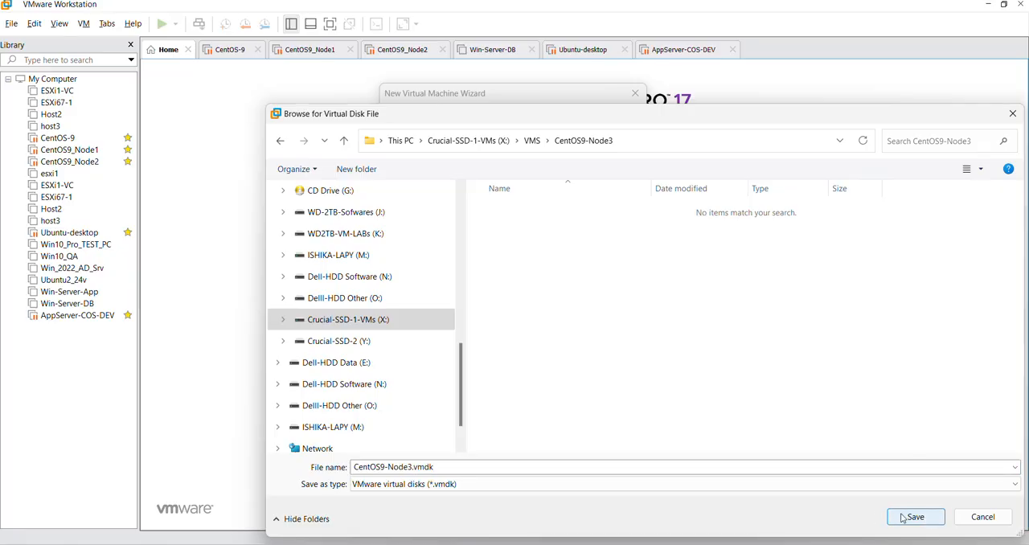
key("Return")
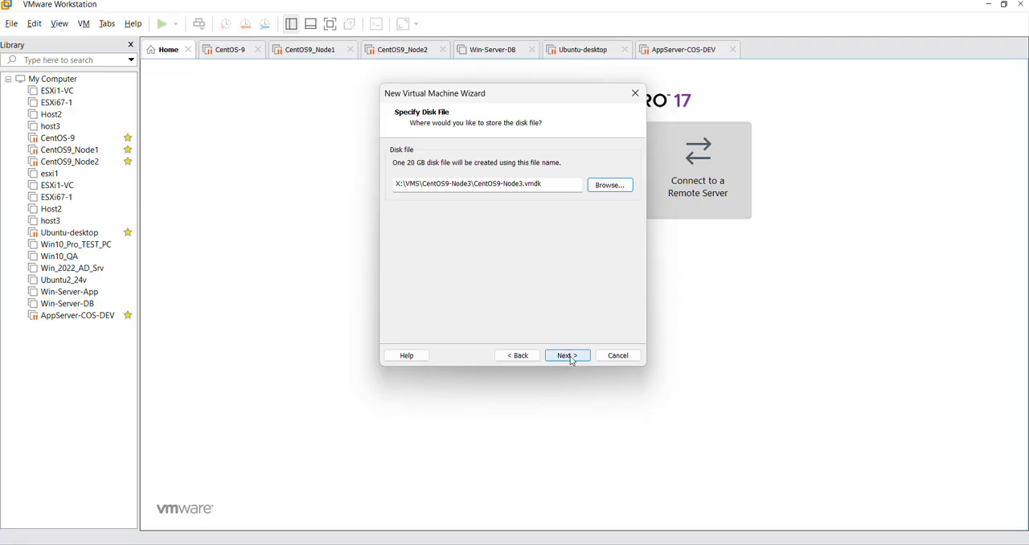
left_click(568, 355)
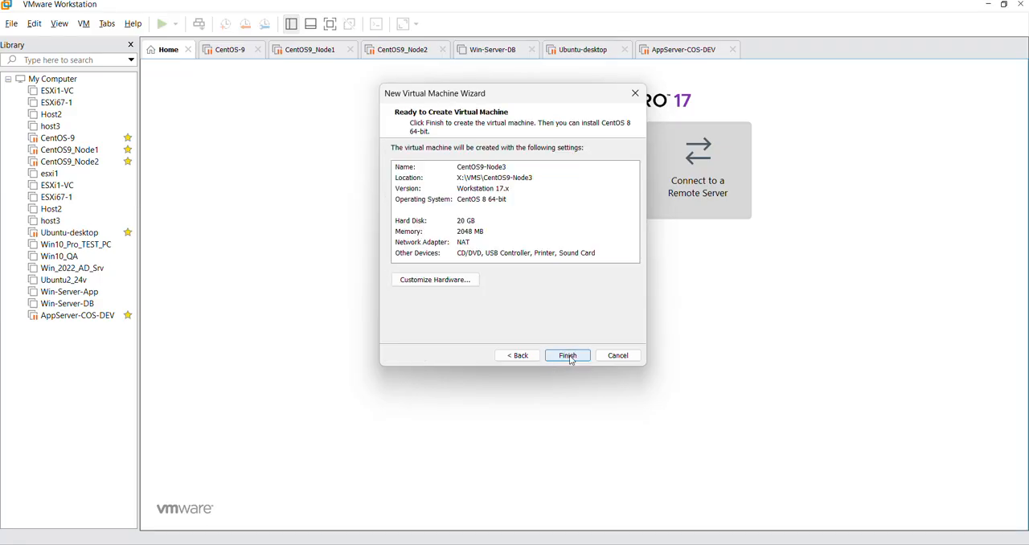
Step: Customize the hardware by removing the printer, USB controller and sound card from the virtual machine
left_click(446, 279)
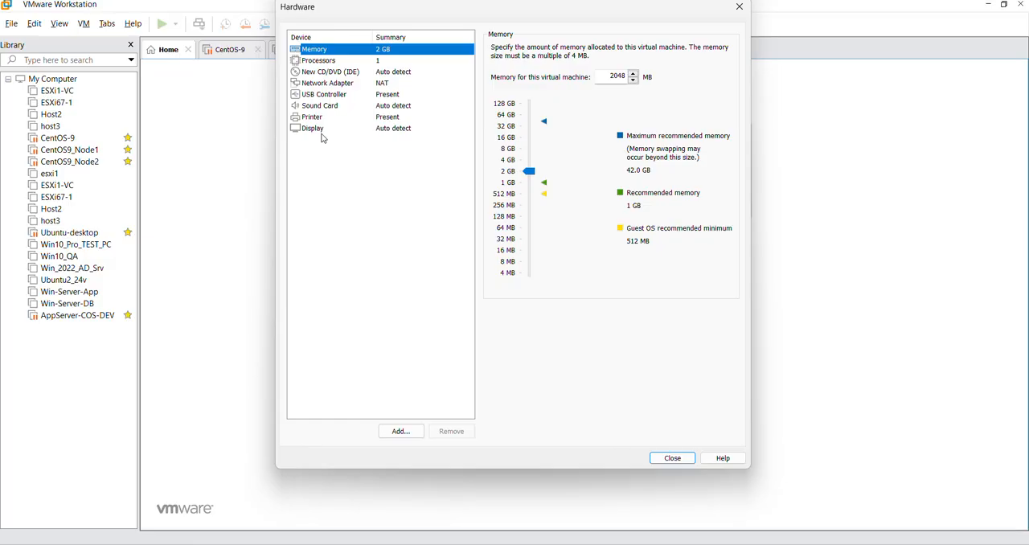
left_click(329, 117)
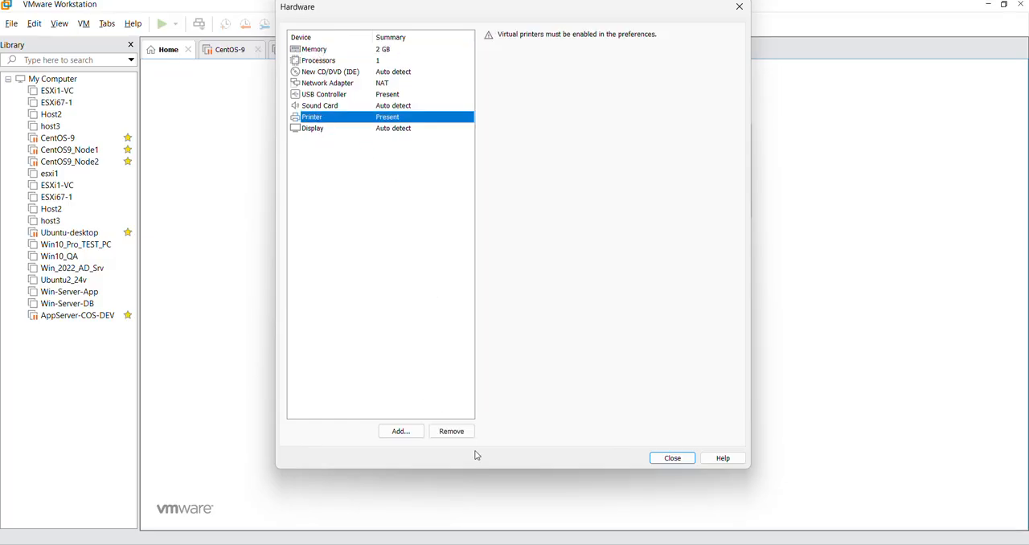
left_click(451, 430)
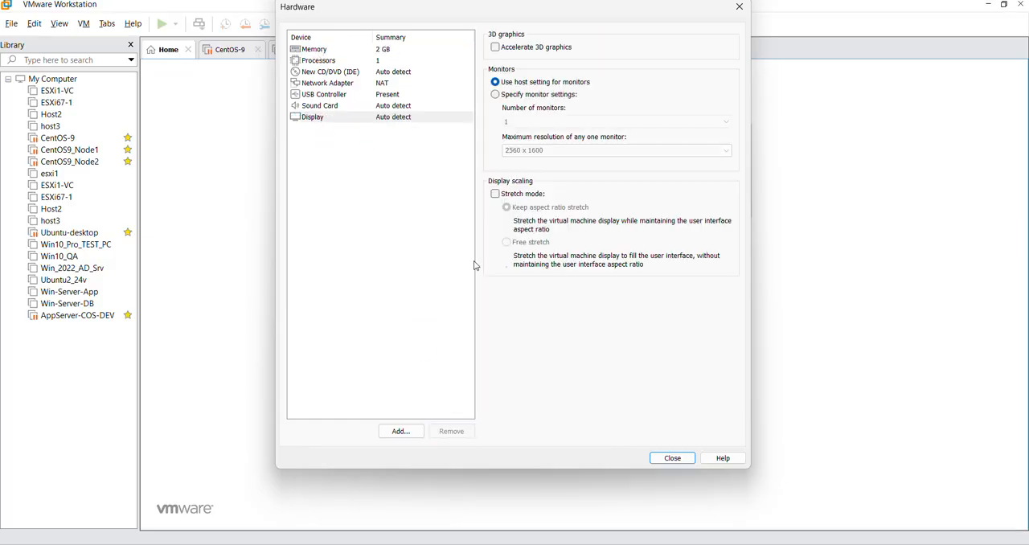
left_click(331, 97)
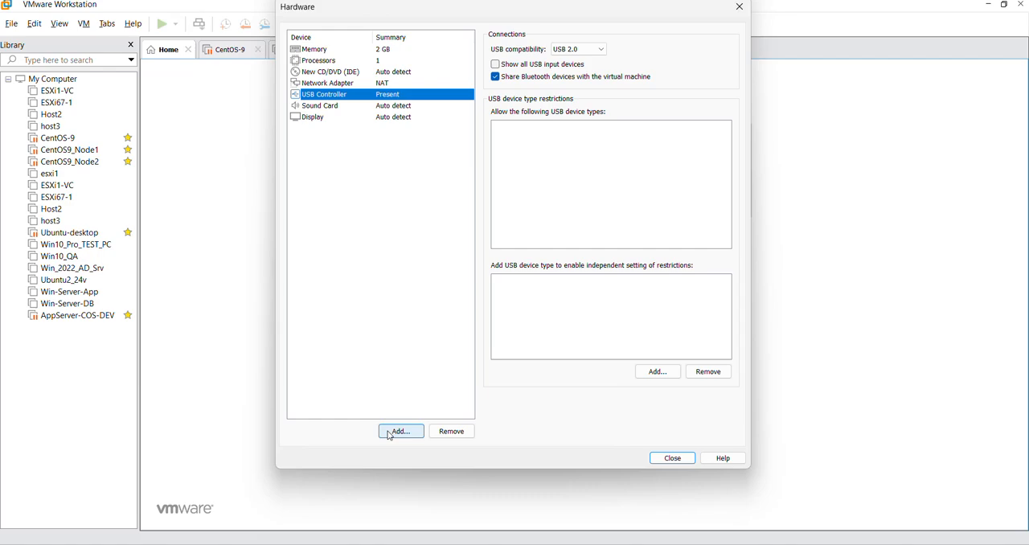
left_click(452, 431)
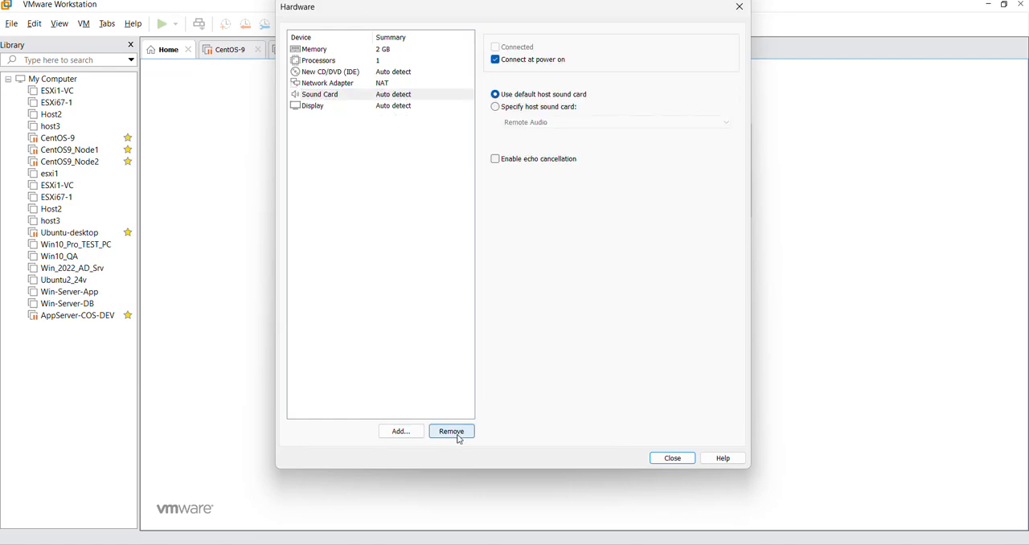
left_click(334, 97)
left_click(451, 432)
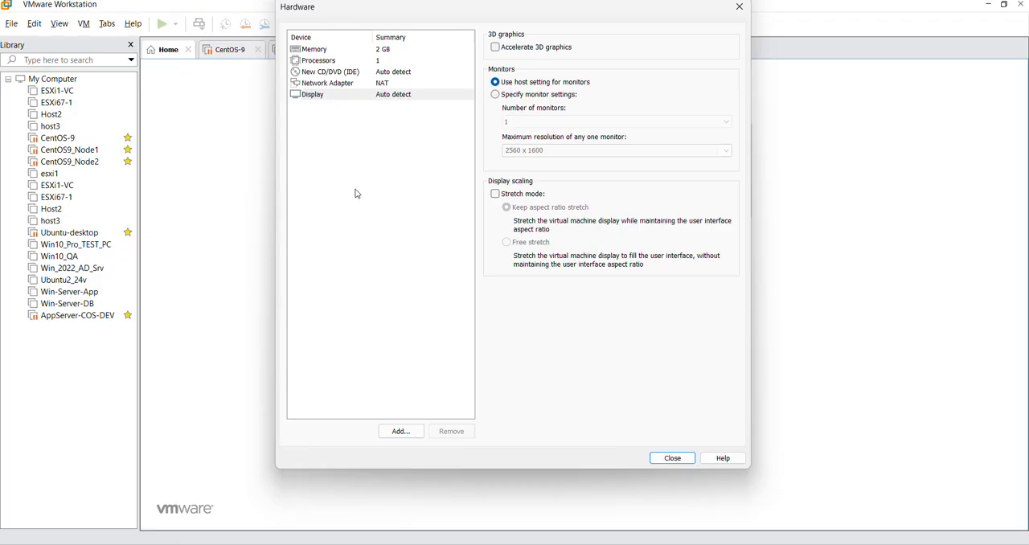
Step: Attach CentOS-Stream-9-20250414.0-x86_64-boot.iso from the ISO SERVERs folder on drive N: to the CD/DVD drive and finish creating the virtual machine
left_click(355, 73)
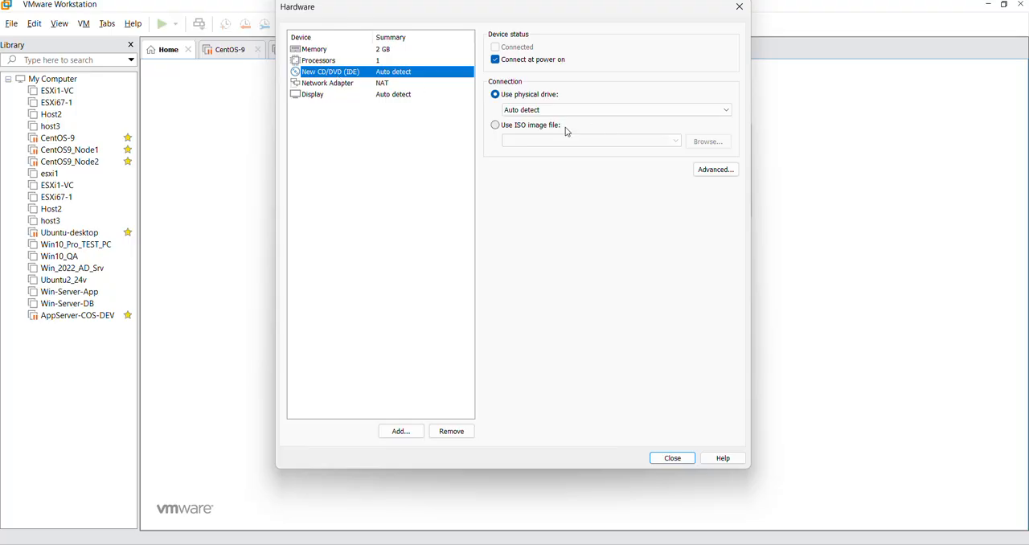
left_click(513, 127)
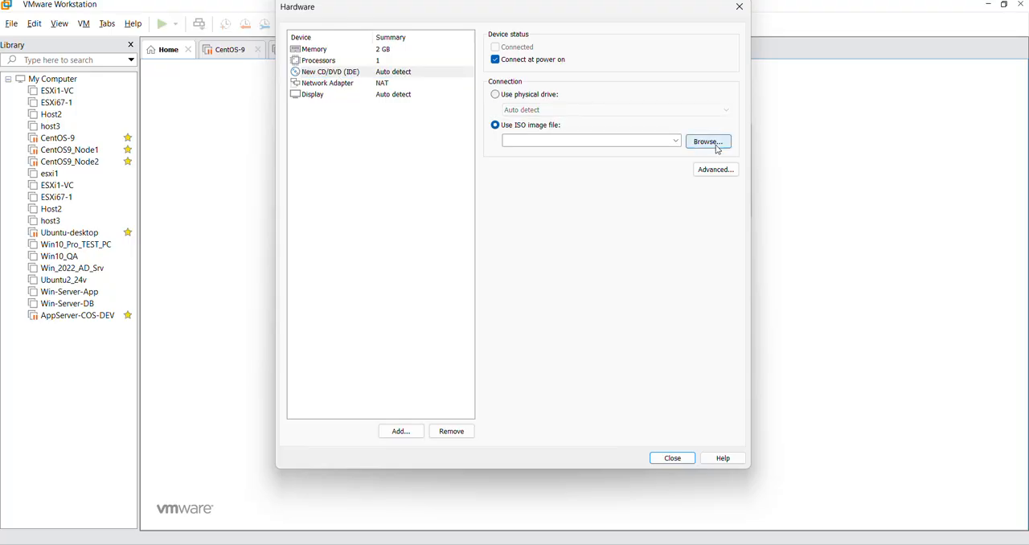
left_click(708, 142)
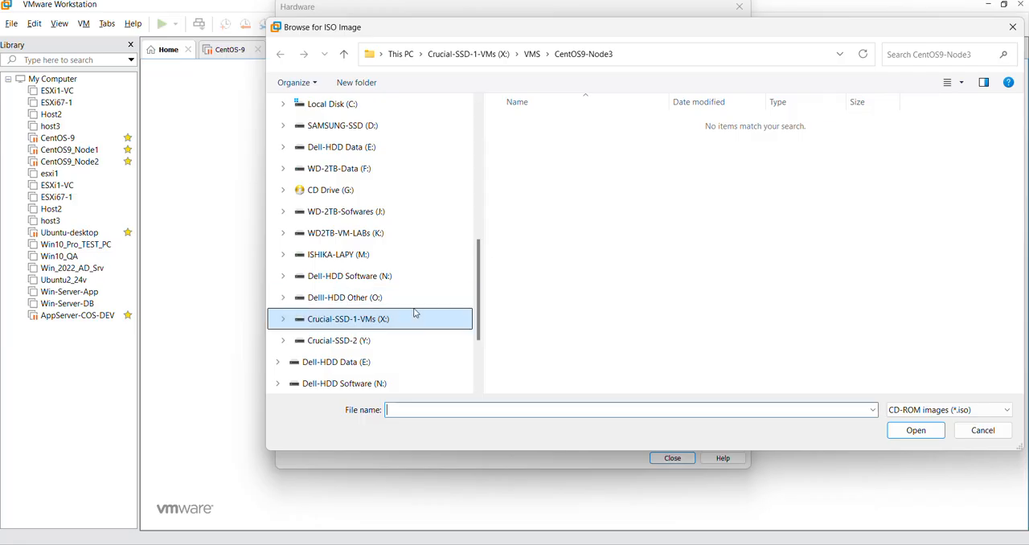
left_click_drag(479, 273, 478, 286)
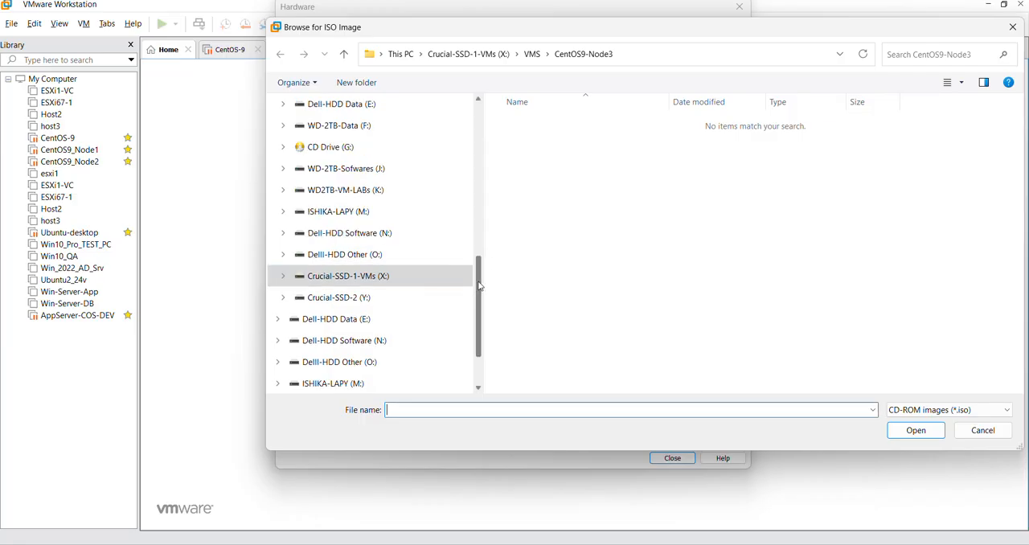
left_click(382, 240)
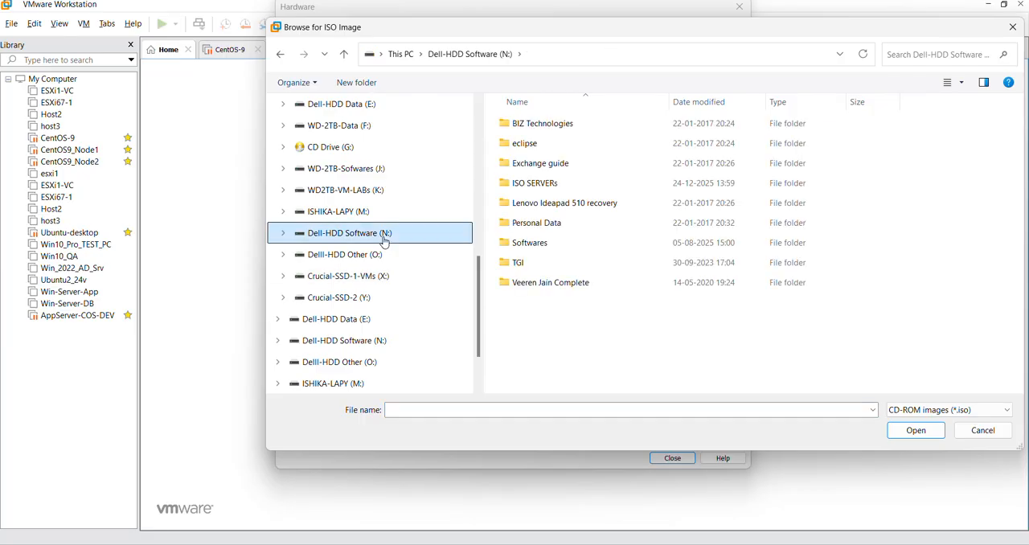
double_click(552, 184)
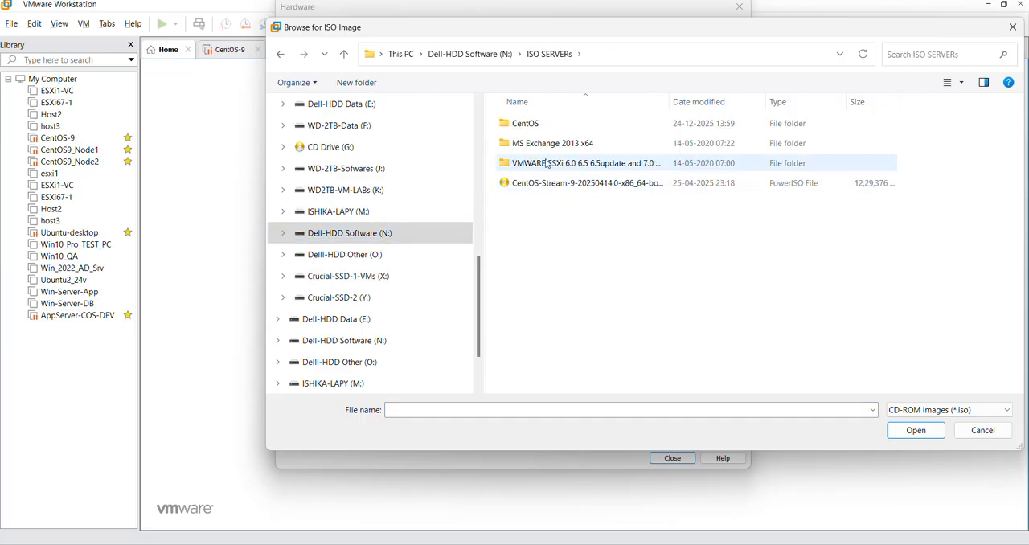
left_click(552, 184)
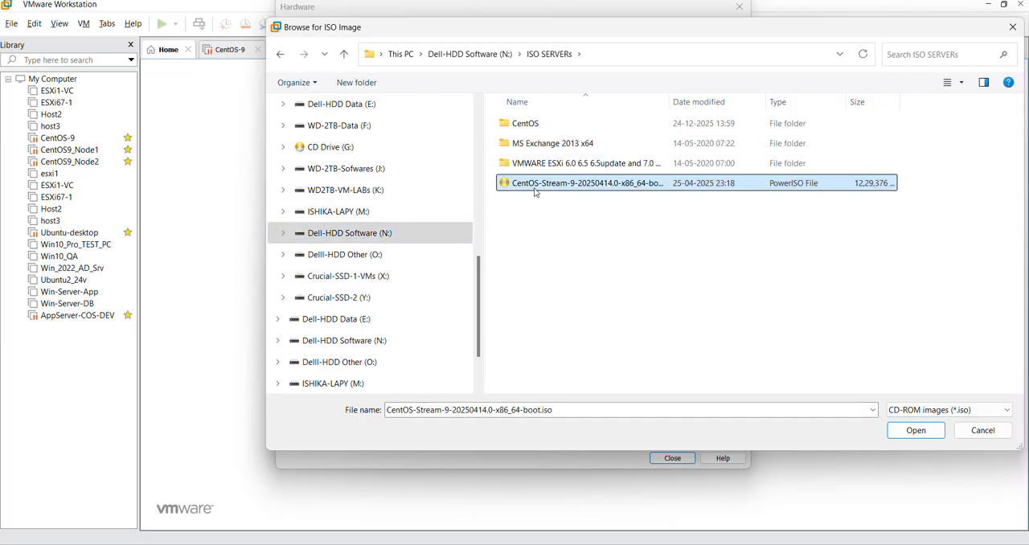
left_click(916, 436)
left_click(671, 457)
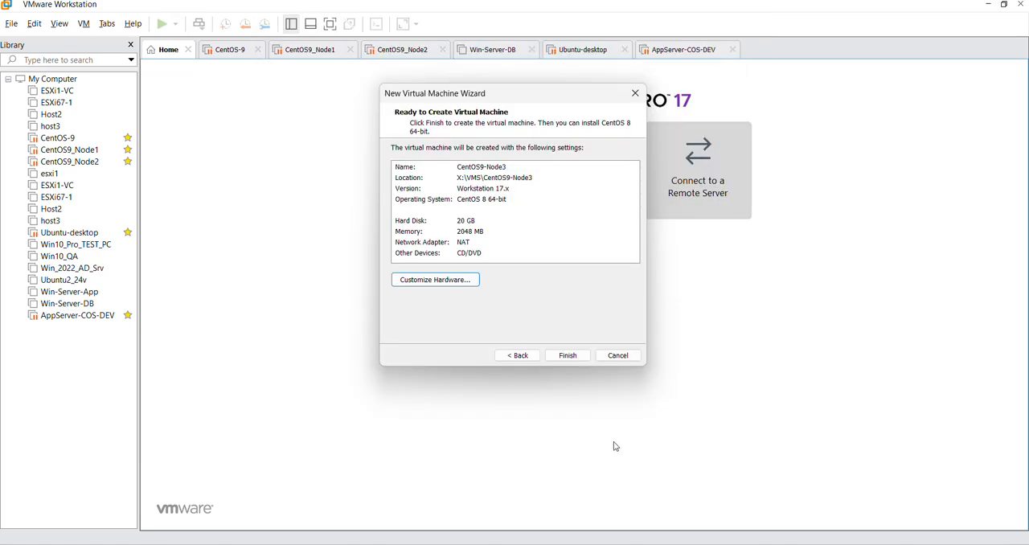
left_click(558, 355)
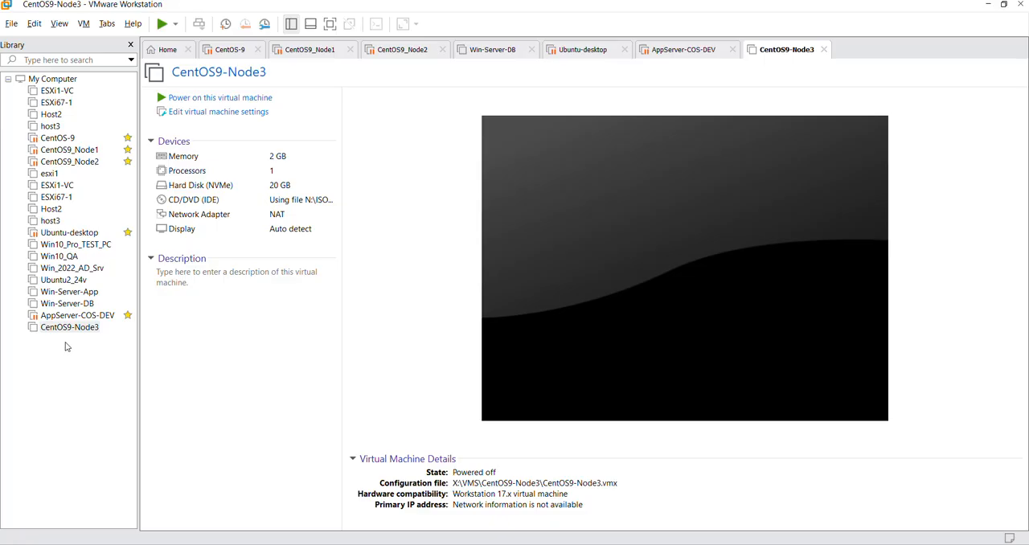
Step: Enter "hostname: node3" and "ip: 192.168.30.145" on separate lines as the CentOS9-Node3 virtual machine's description
left_click(188, 291)
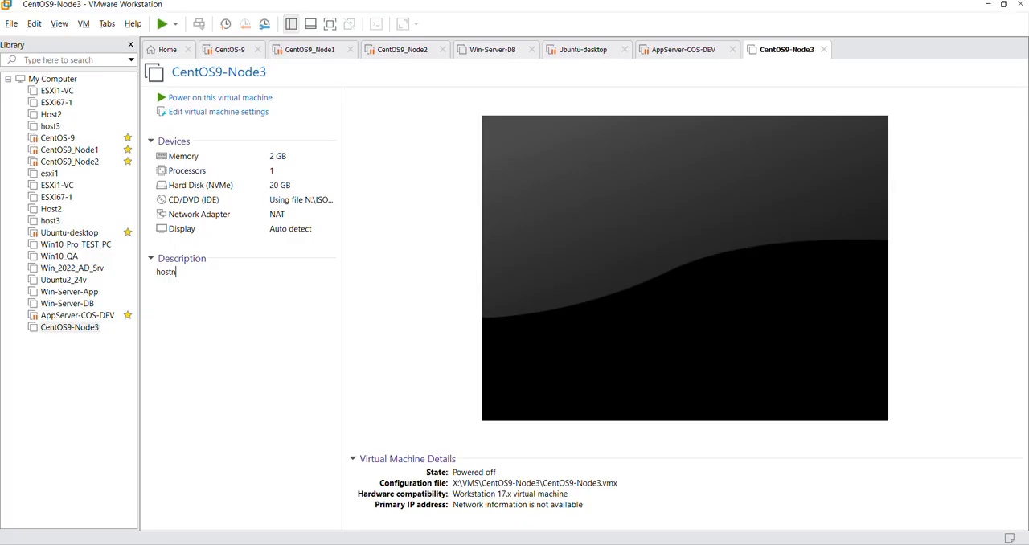
type("am")
type("e: node")
type("3 ")
type("ip:")
type(" 193")
key("BackSpace")
type("2.")
type("16")
type("8.30.")
type("13")
type("5")
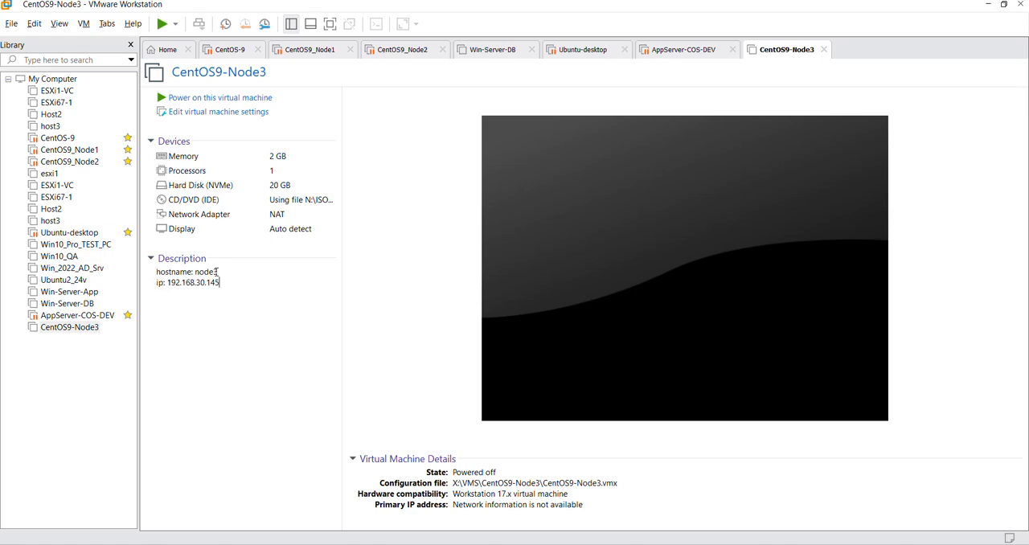
double_click(207, 282)
left_click(230, 284)
double_click(230, 285)
Step: Power on CentOS9-Node3, dismiss the installation notice and boot the Install CentOS Stream 9 option
left_click(210, 98)
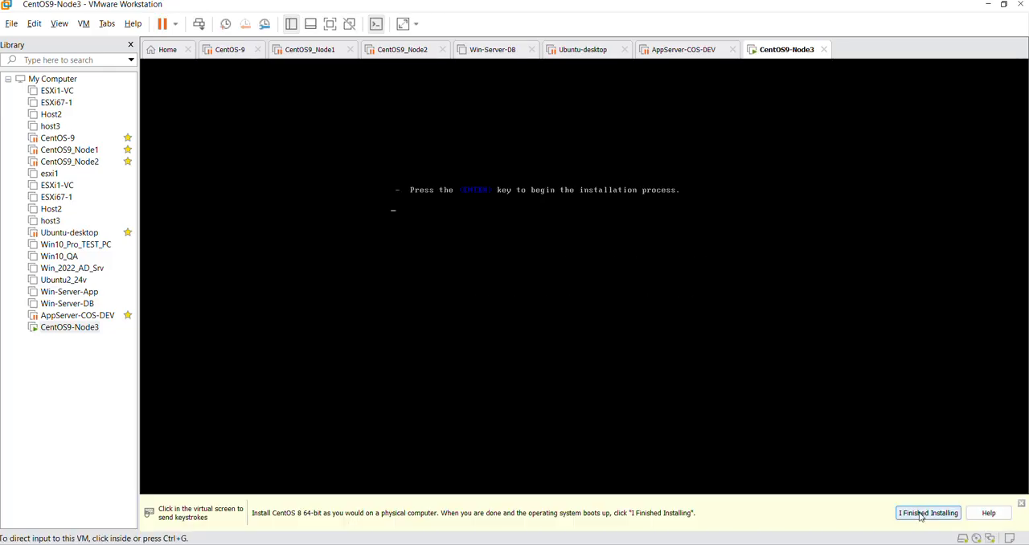
left_click(919, 513)
left_click(568, 321)
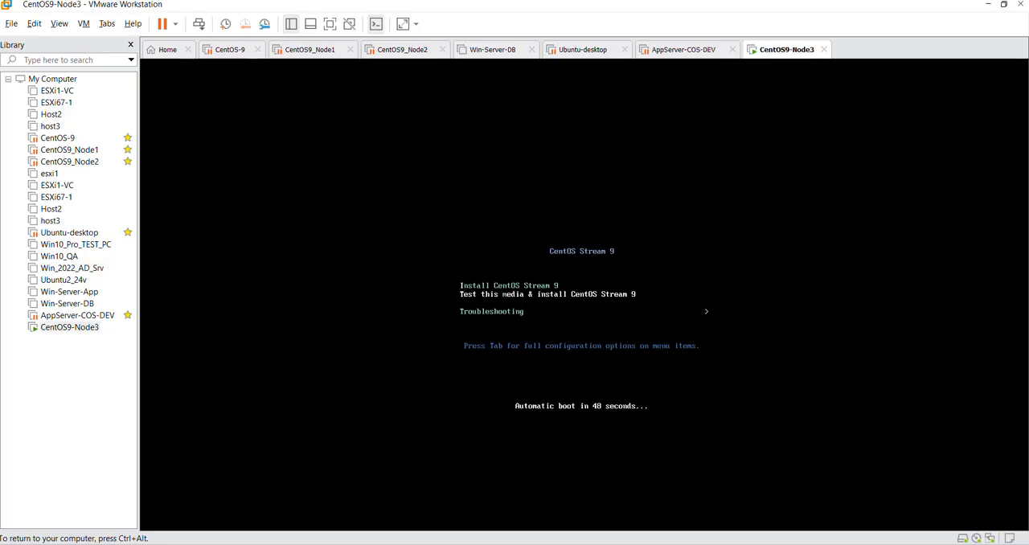
key("Up")
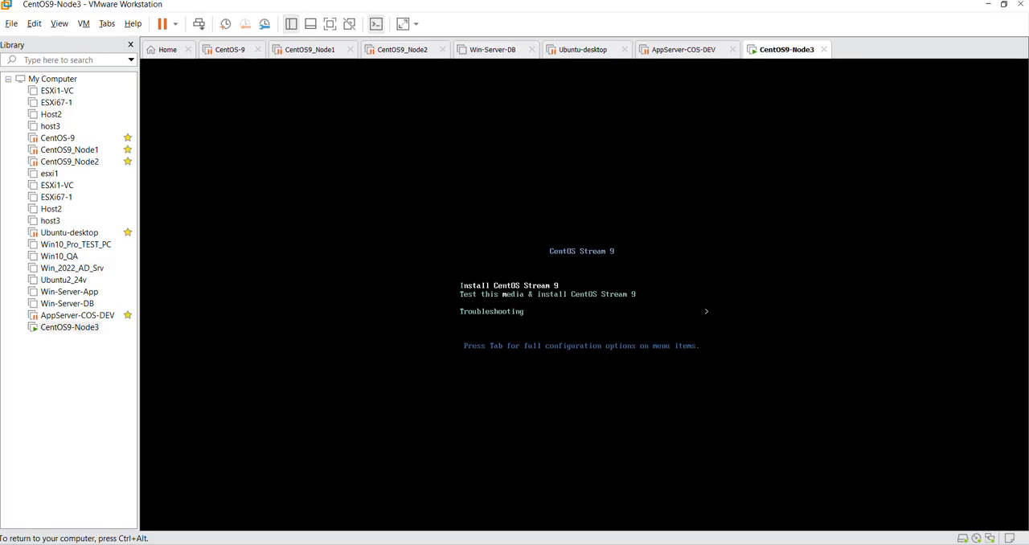
key("Return")
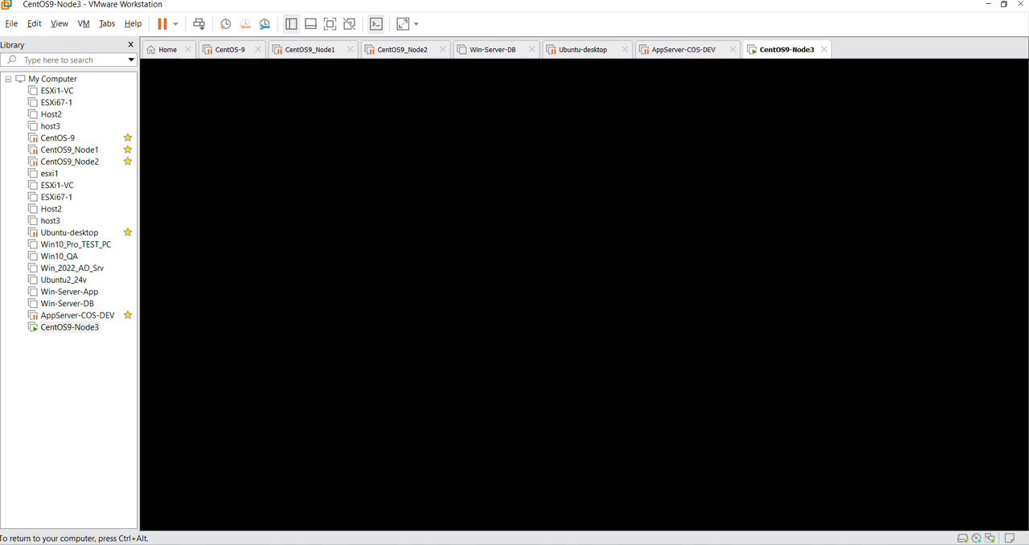
Step: Choose English (United States) as the installation language in the CentOS Stream 9 installer
key("ctrl+alt")
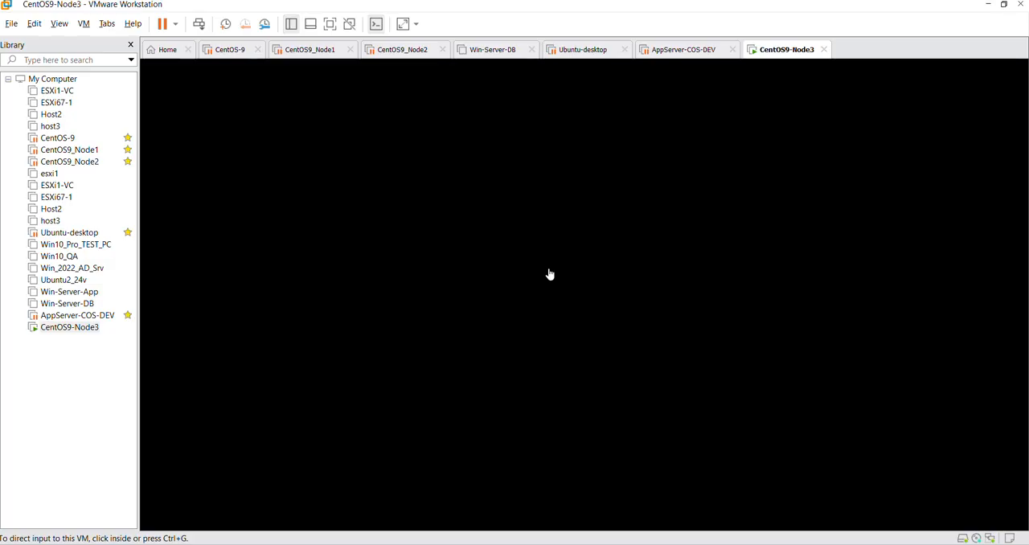
left_click(473, 284)
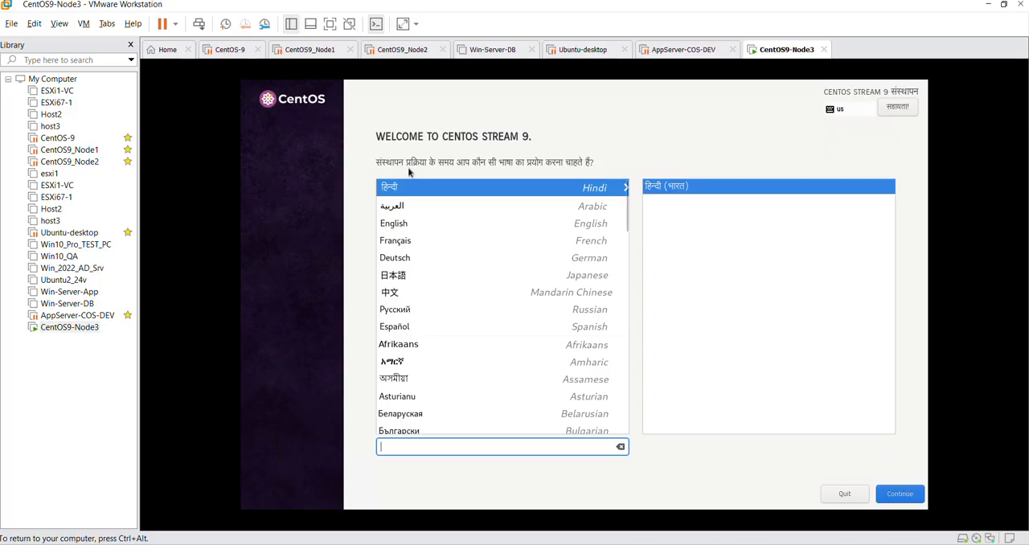
left_click(404, 226)
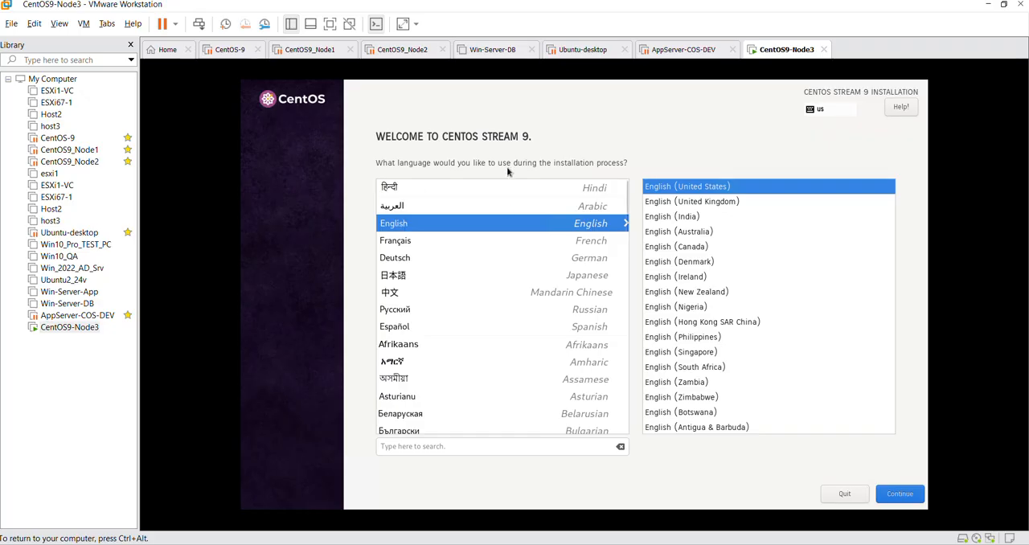
Step: Switch the installer language to English (India) and confirm the 20 GiB VMware Virtual NVMe Disk as installation destination with automatic partitioning
left_click(719, 217)
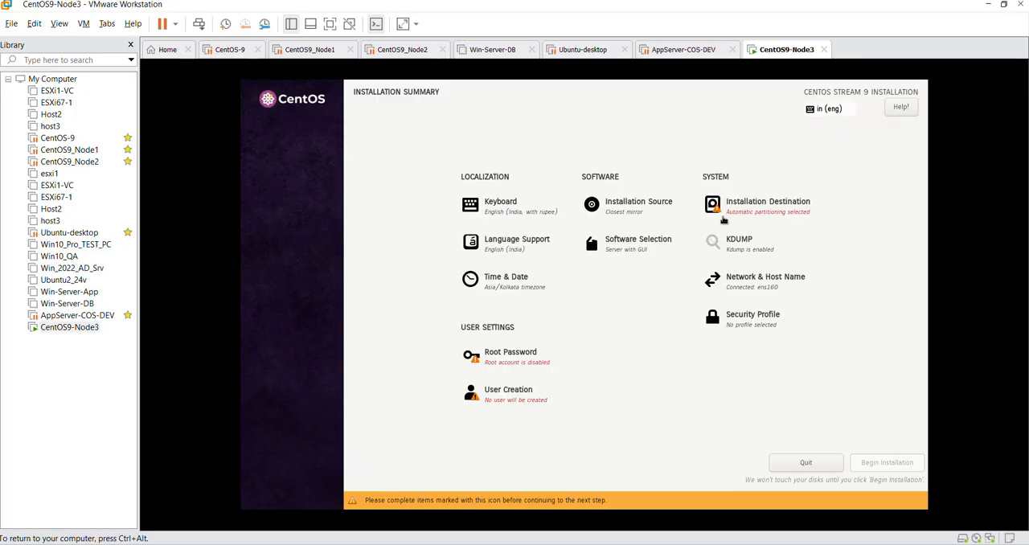
left_click(762, 211)
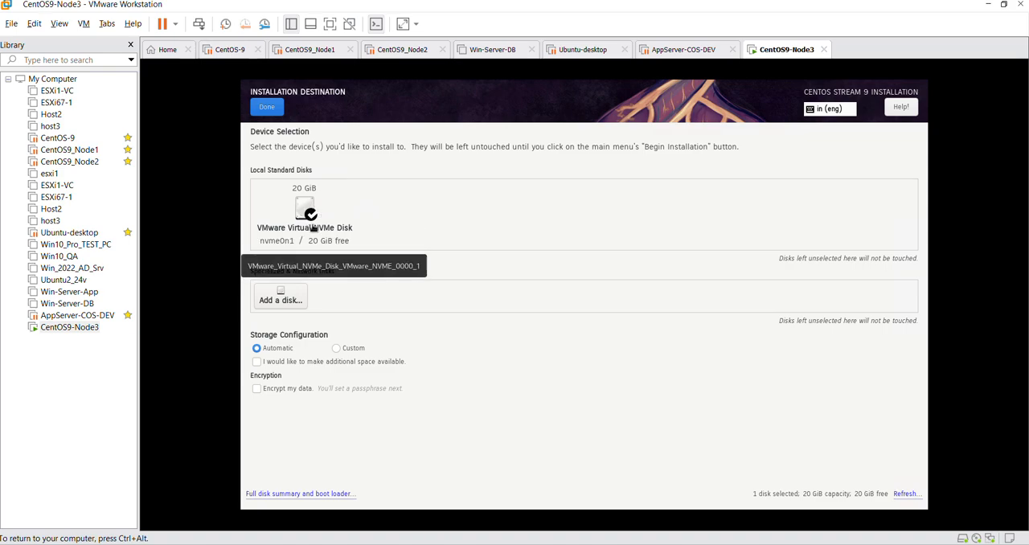
left_click(311, 214)
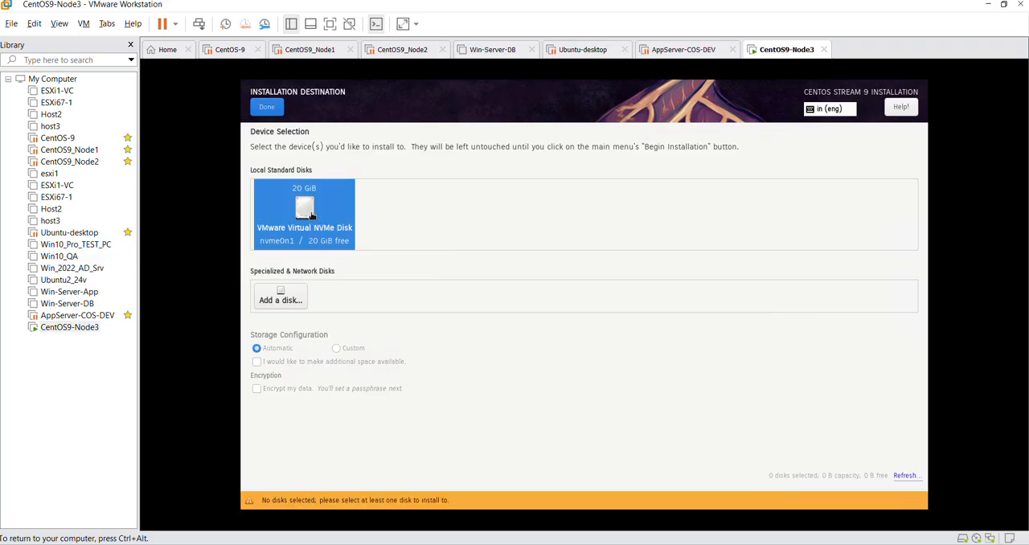
left_click(310, 214)
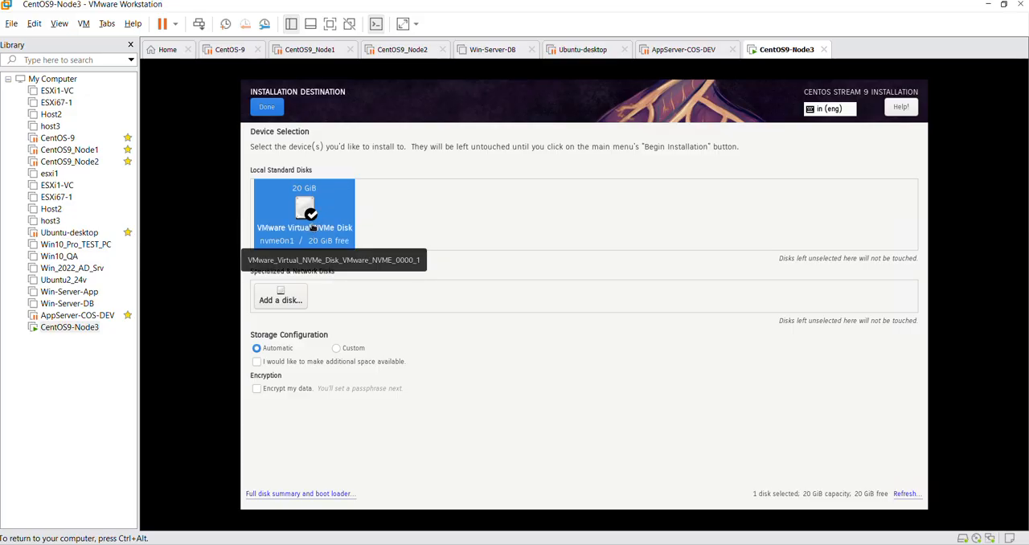
left_click(277, 113)
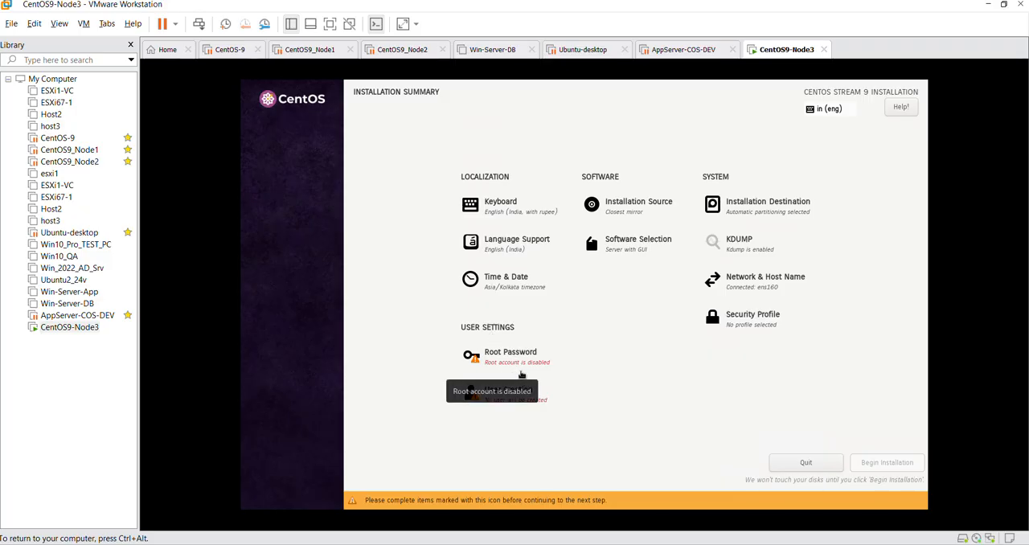
Step: Enter and confirm the root password, and allow root SSH login with password
left_click(504, 356)
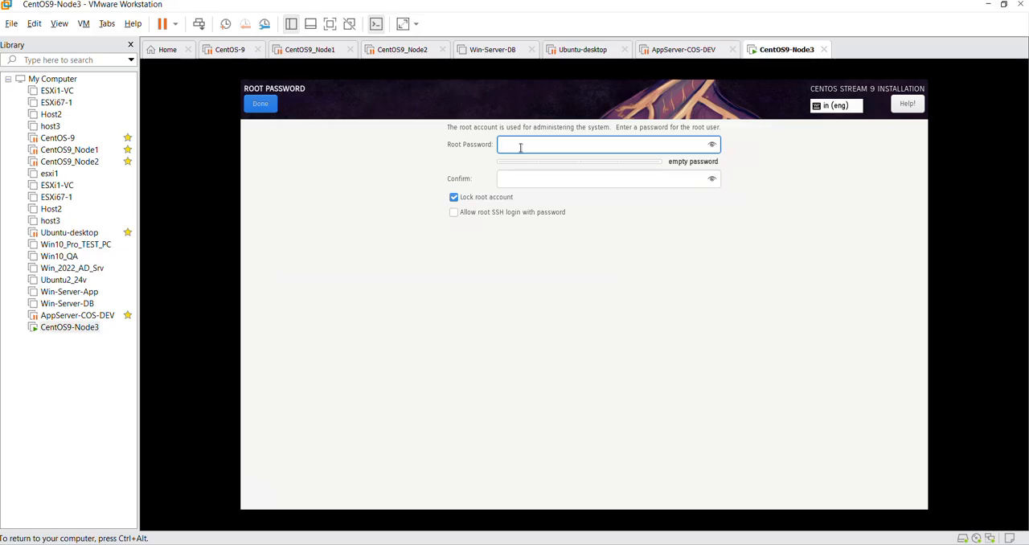
type("password@1")
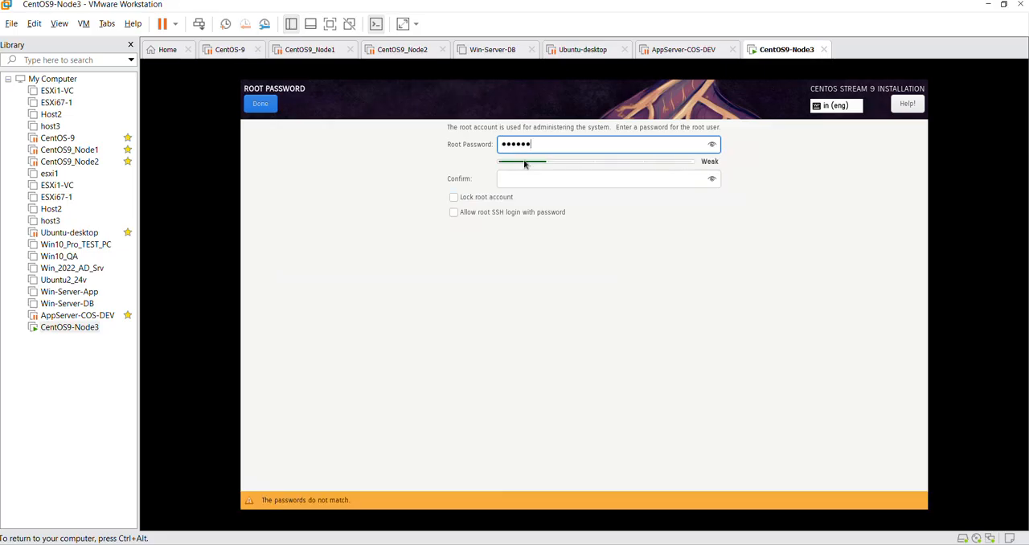
key("Tab")
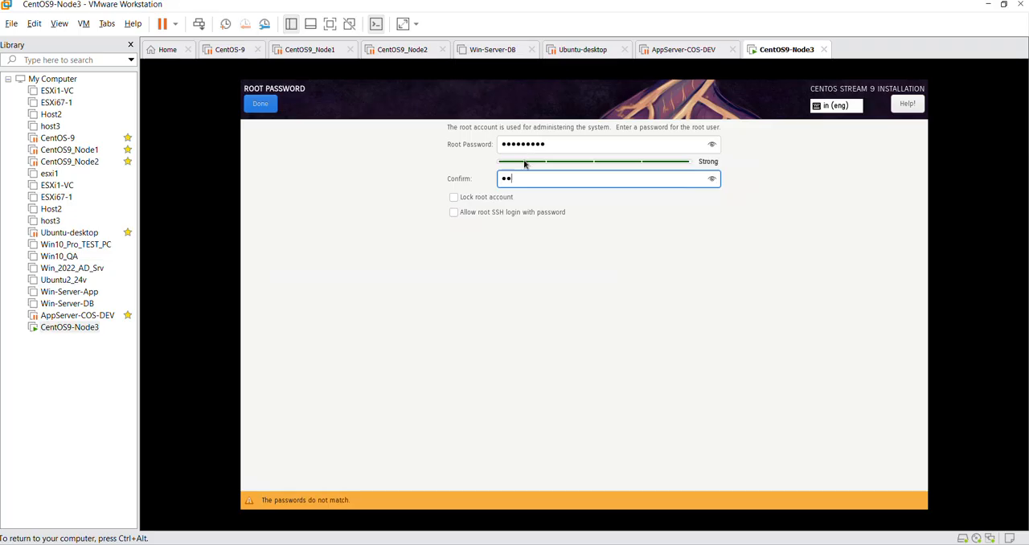
type("password@1")
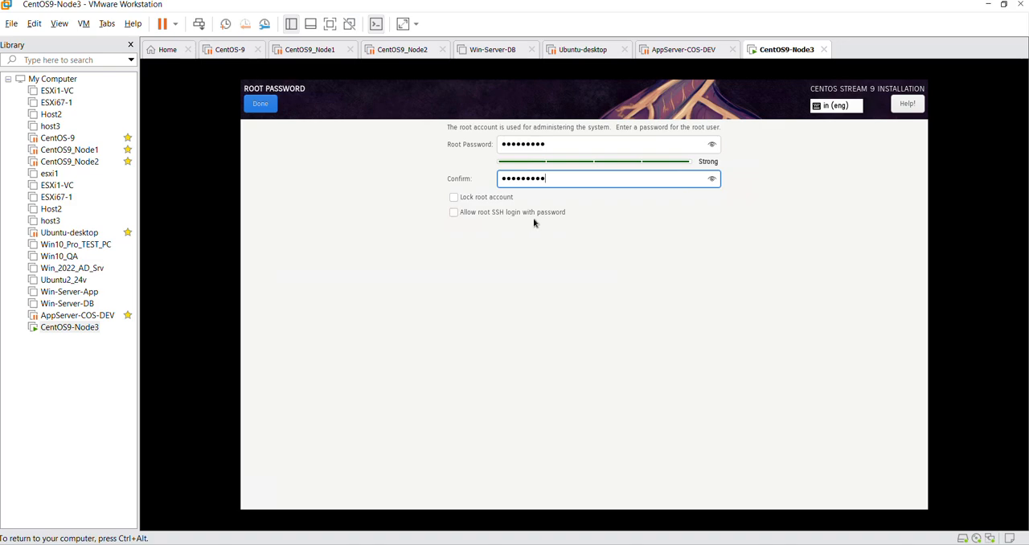
left_click(454, 213)
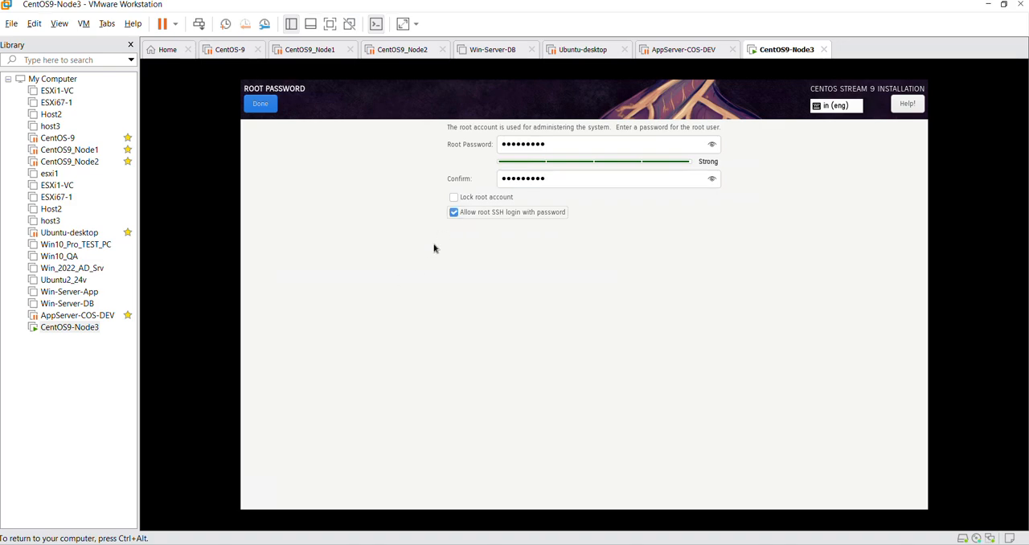
left_click(265, 109)
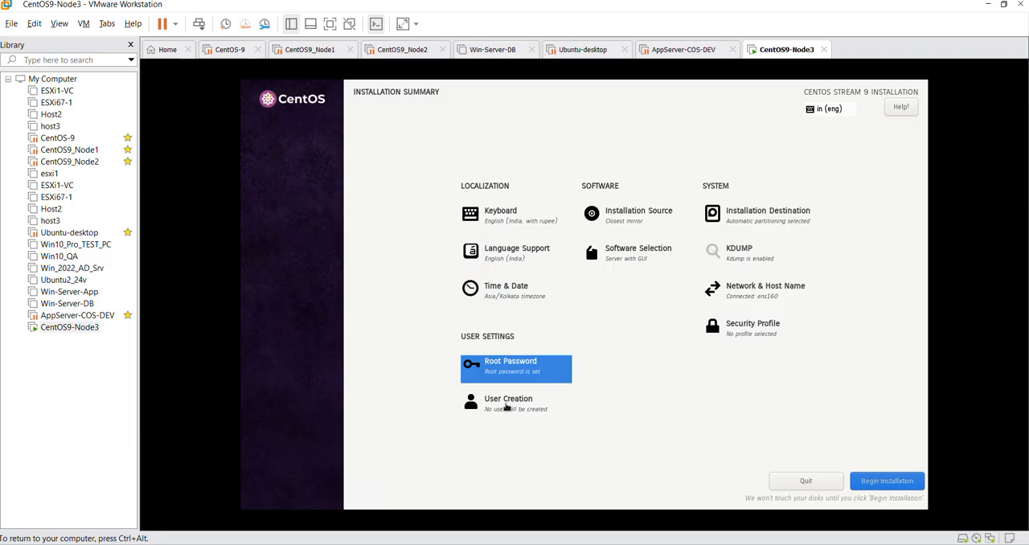
Step: Start creating a user account with the full name and user name rtech, and make this user administrator
left_click(511, 407)
type("rtech")
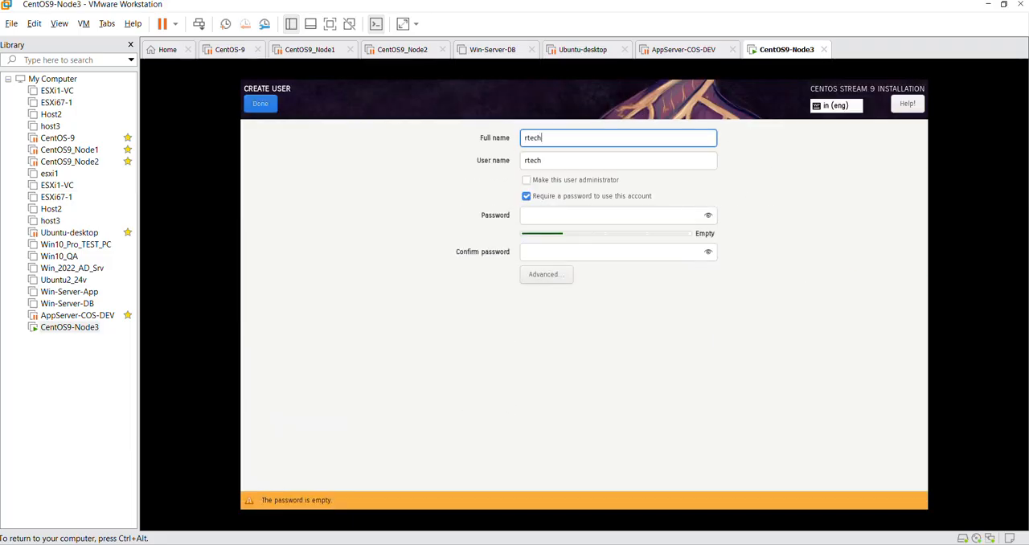
key("Tab")
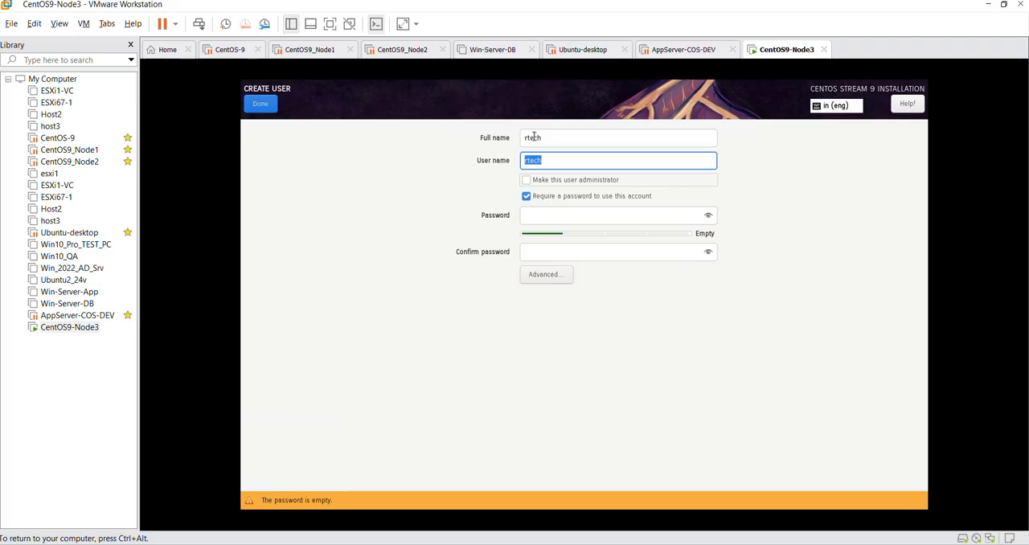
key("Tab")
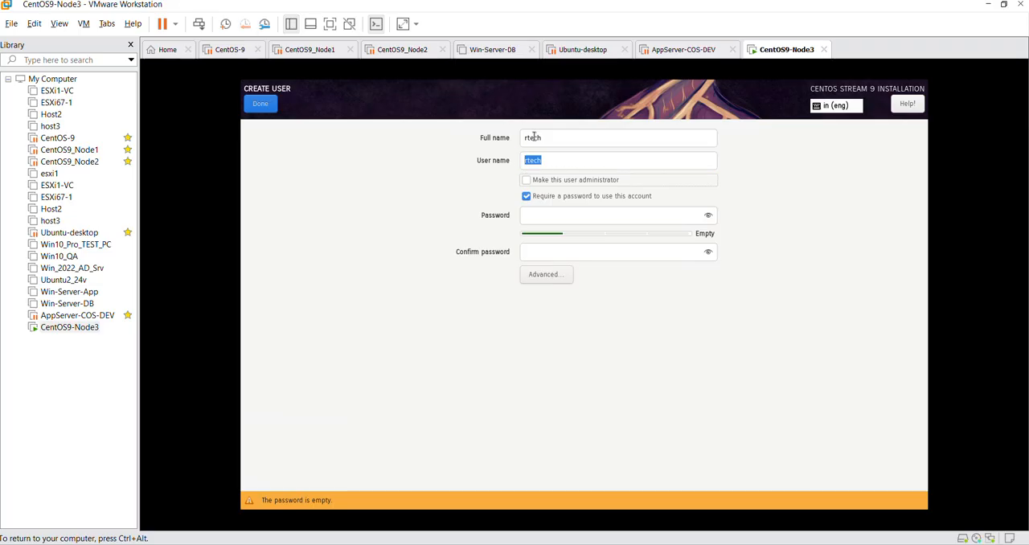
left_click(527, 181)
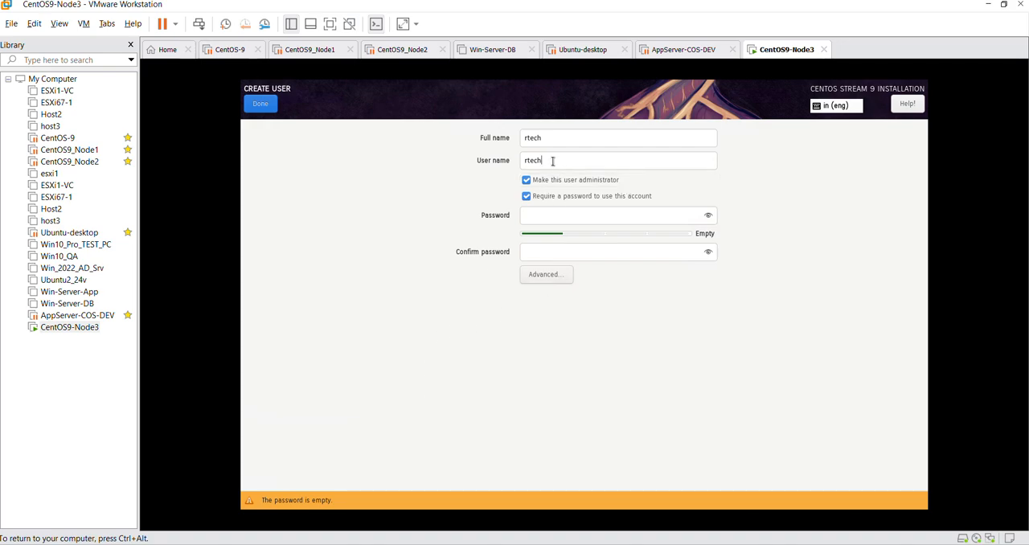
left_click(555, 160)
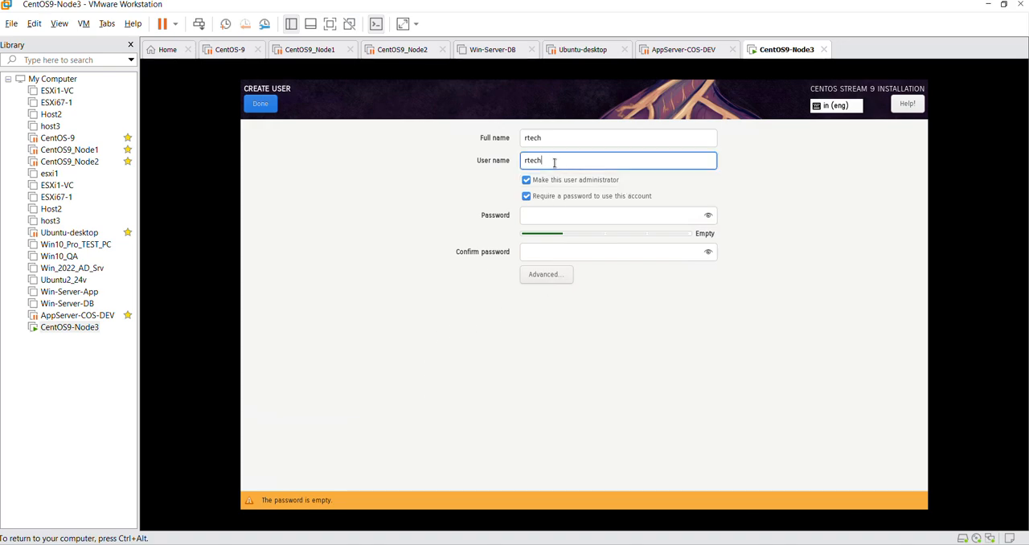
Step: Enter and confirm the rtech account's password and save the user settings
left_click(566, 220)
type("*********")
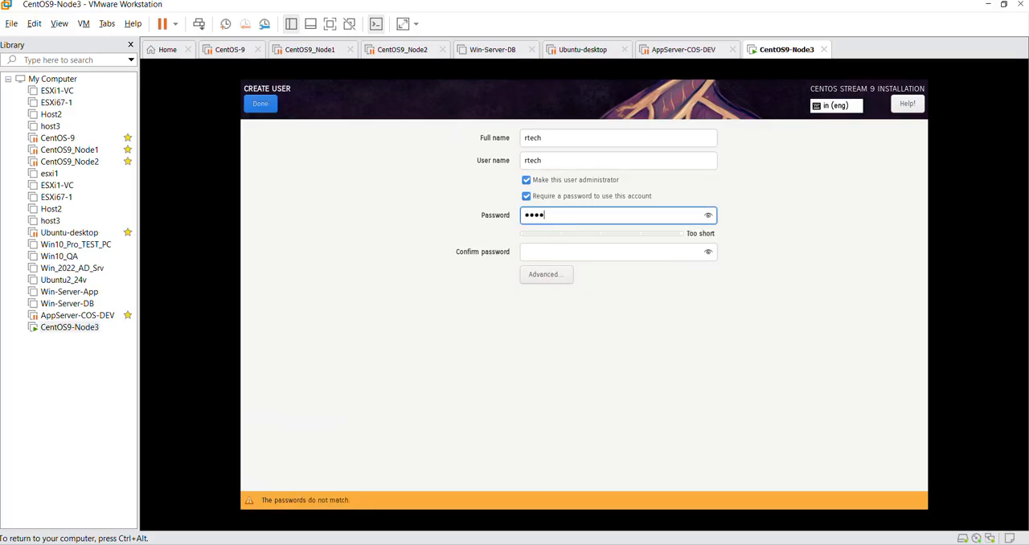
key("Tab")
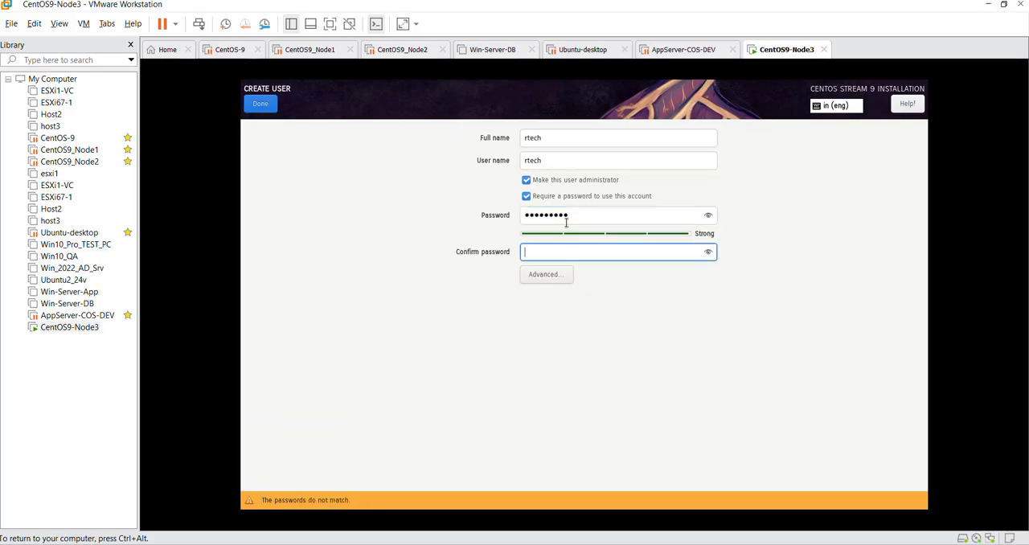
type("*********")
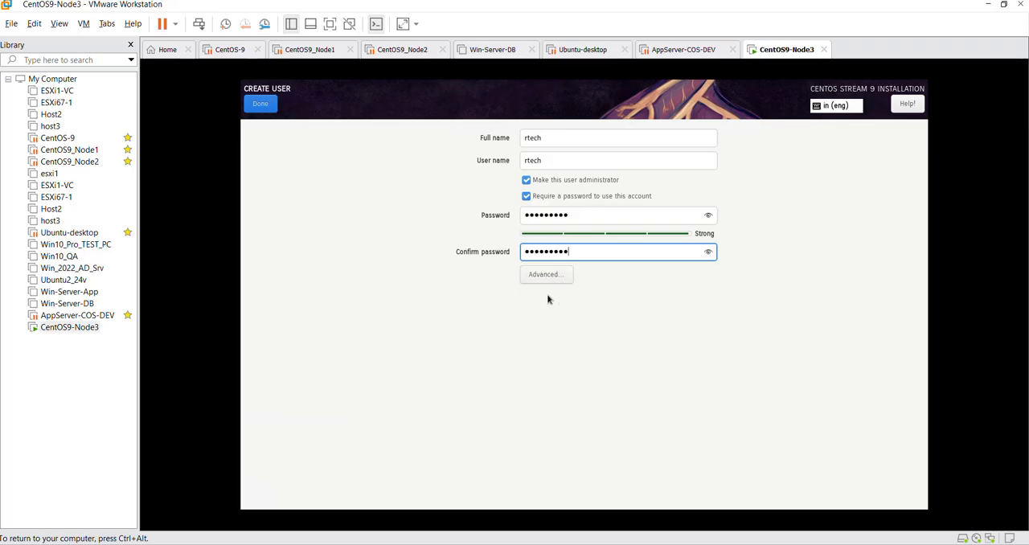
left_click(260, 104)
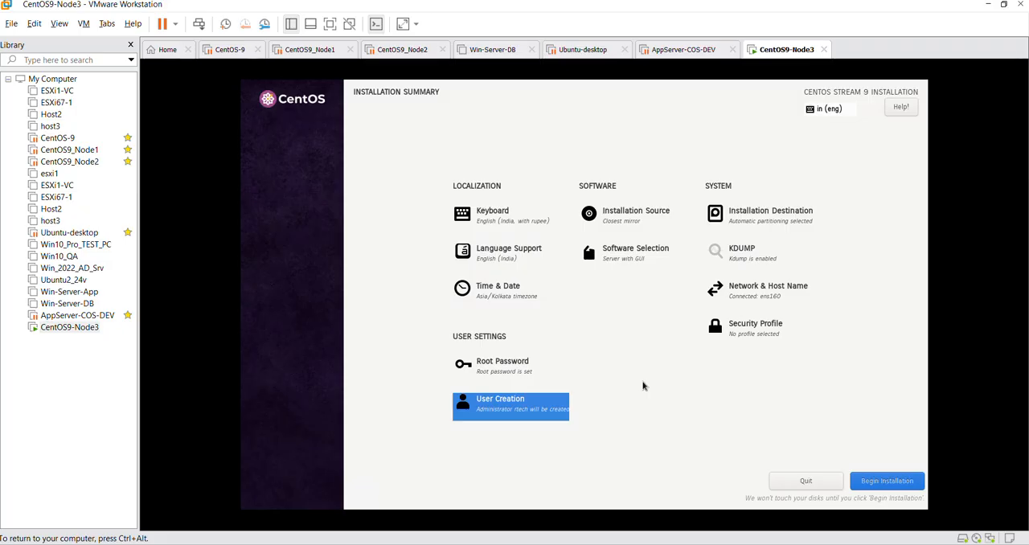
Step: Examine the ens160 connection's IPv4 method options and General settings in the network and host name configuration, leaving without saving
left_click(757, 298)
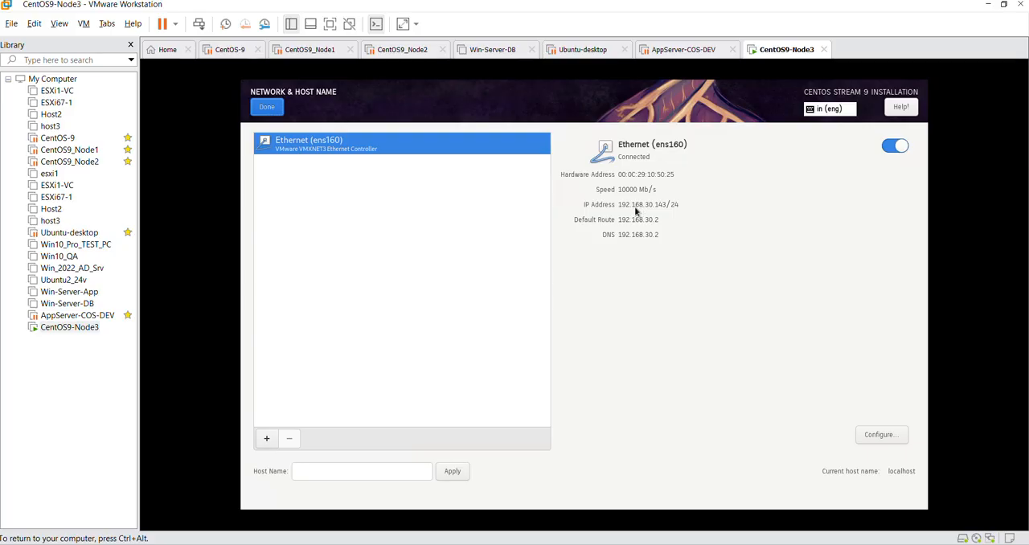
left_click(881, 434)
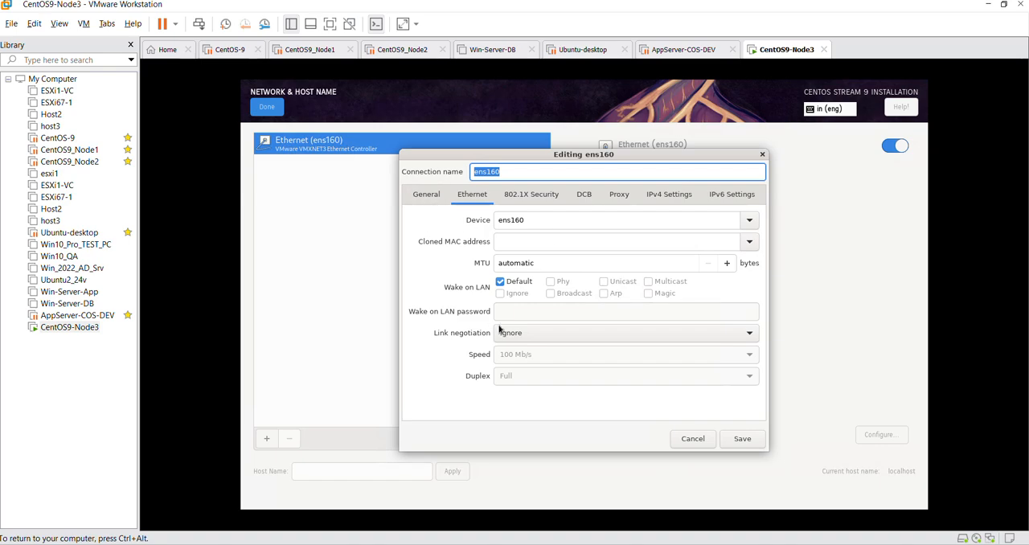
left_click(674, 194)
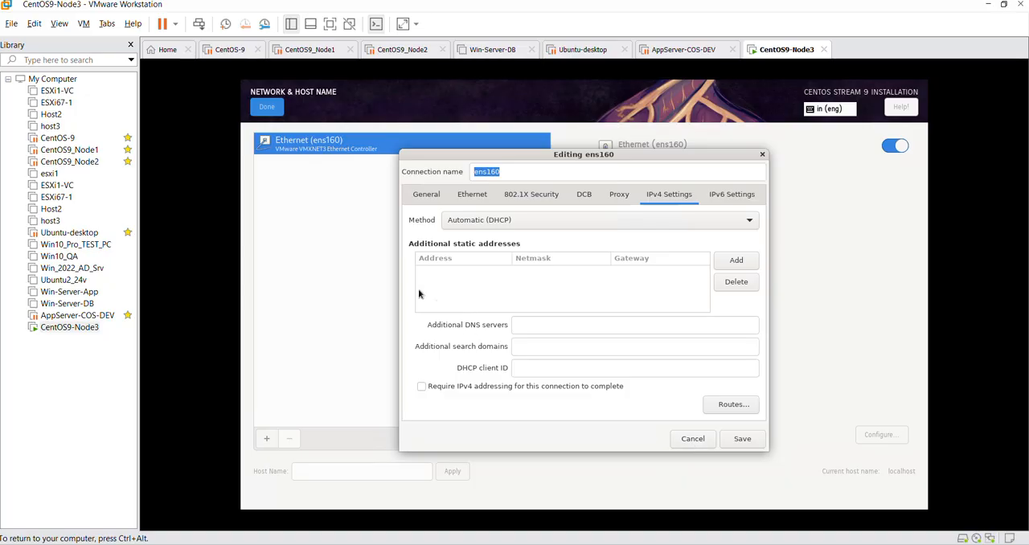
left_click(504, 228)
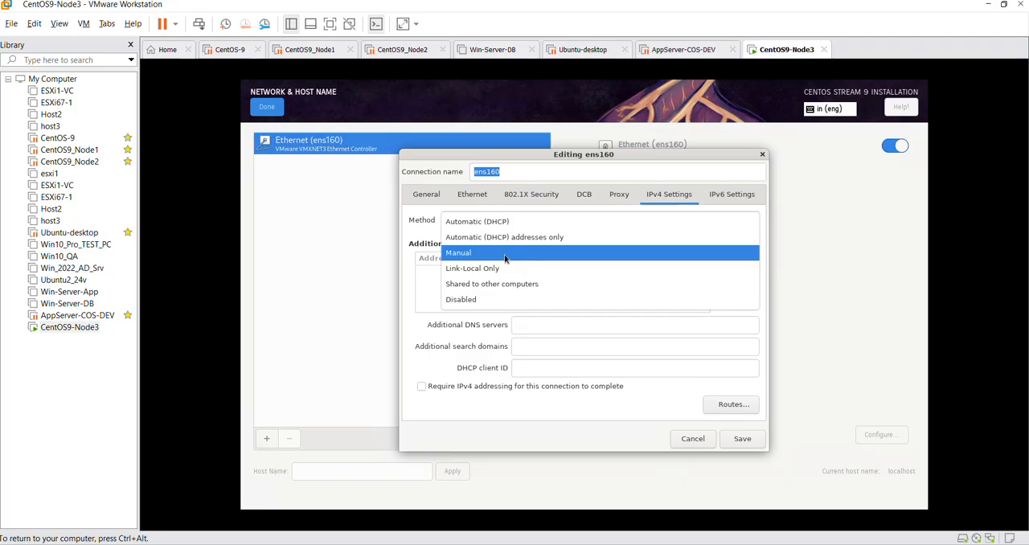
left_click(412, 291)
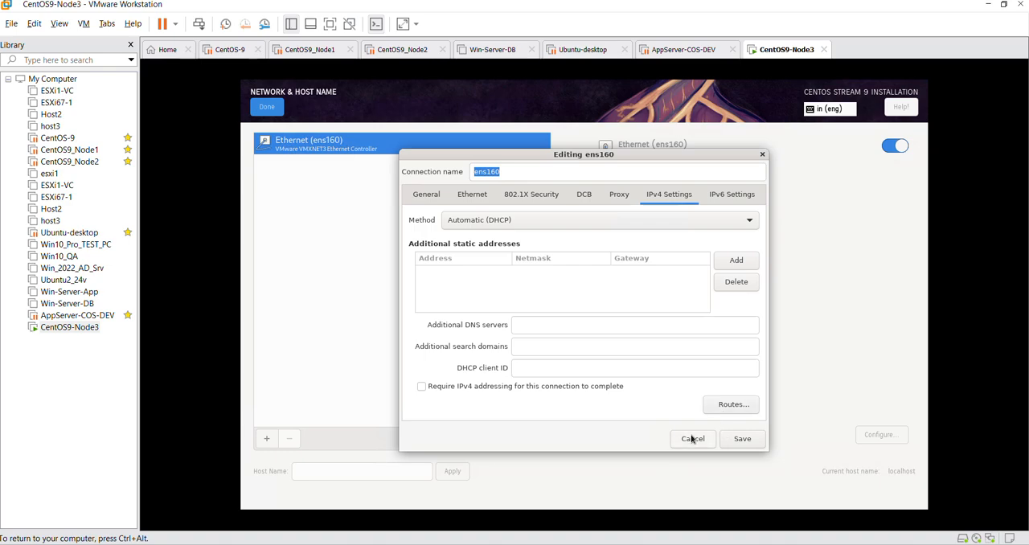
left_click(426, 194)
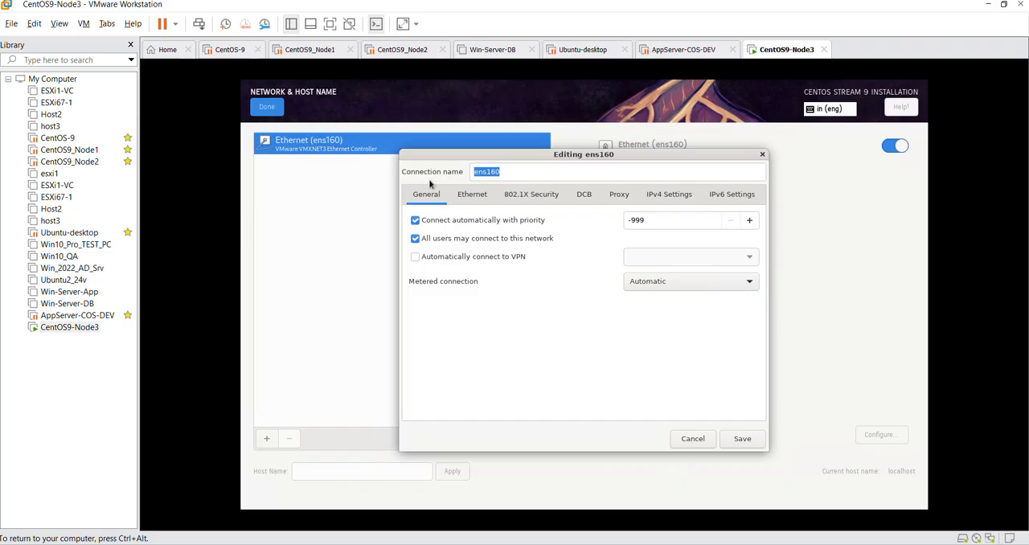
left_click(508, 175)
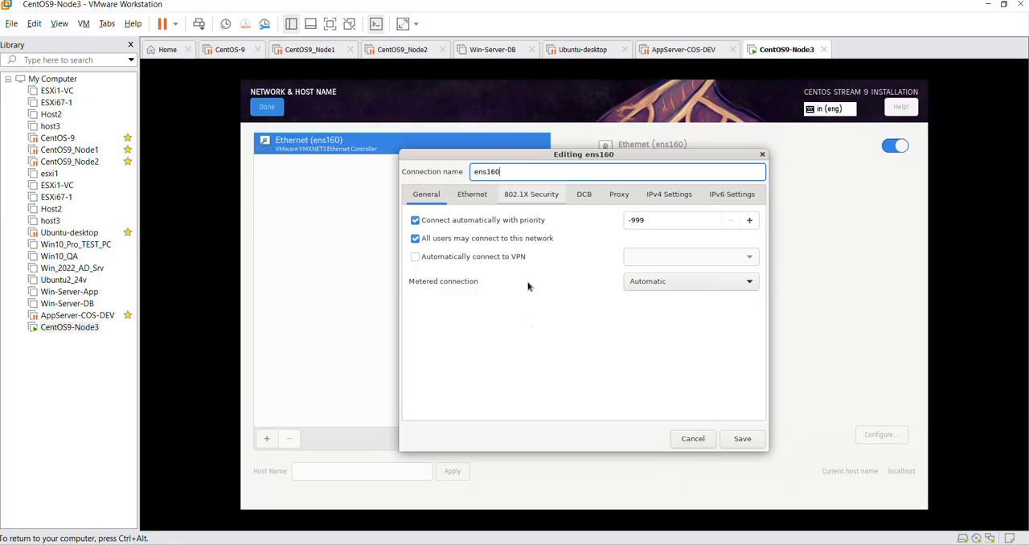
left_click(693, 439)
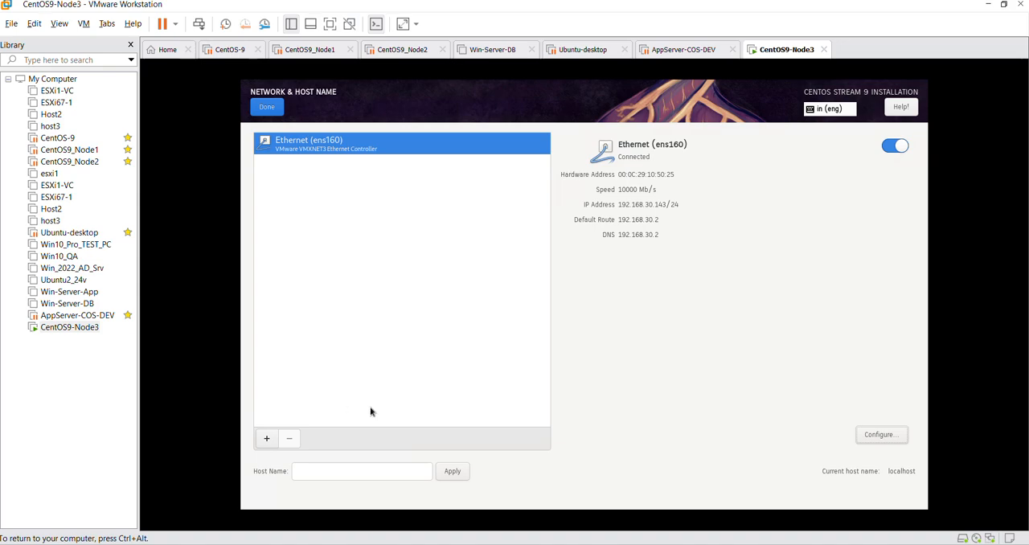
Step: Set the system's host name to centos-node3, apply it and return to the installation summary
left_click(361, 475)
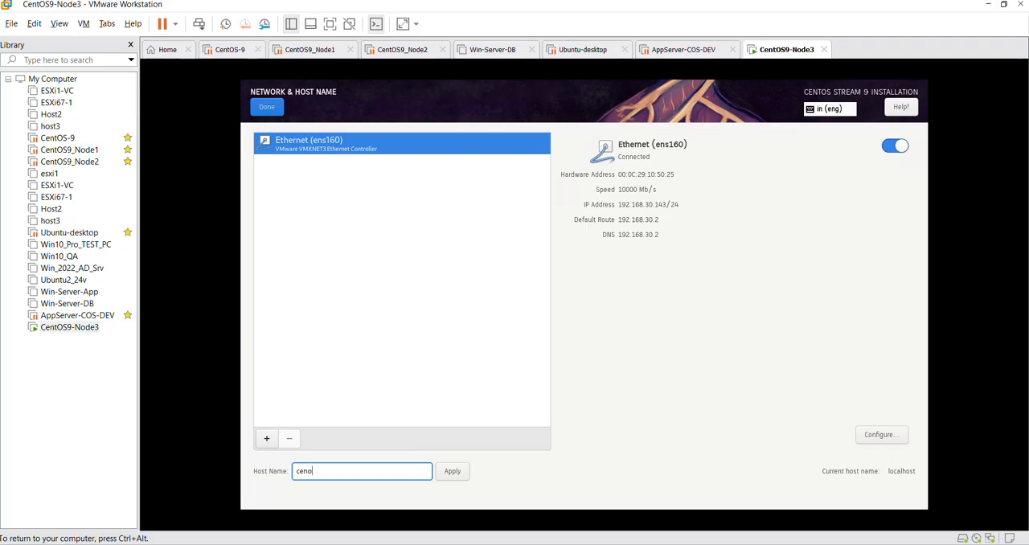
type("centos-node3")
left_click(452, 470)
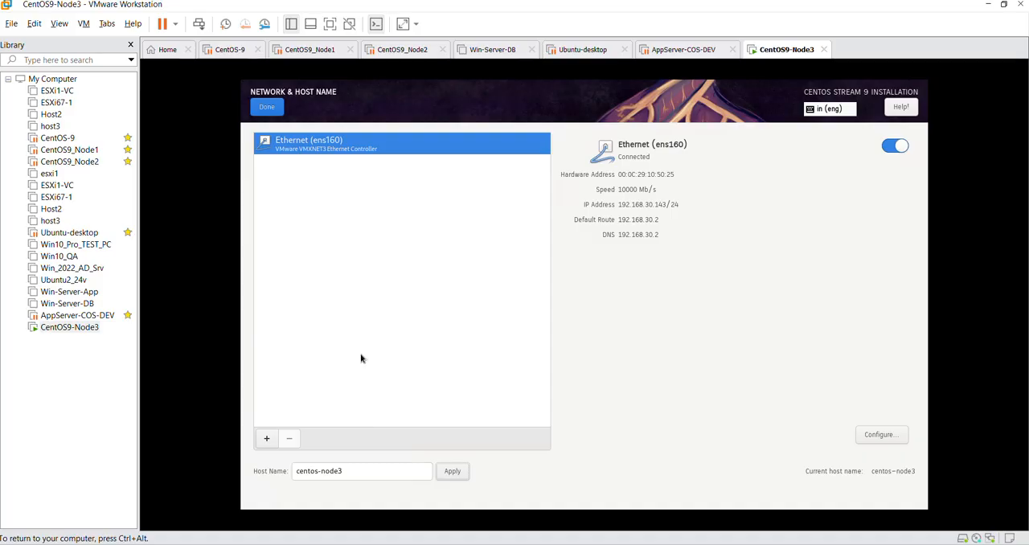
left_click(266, 107)
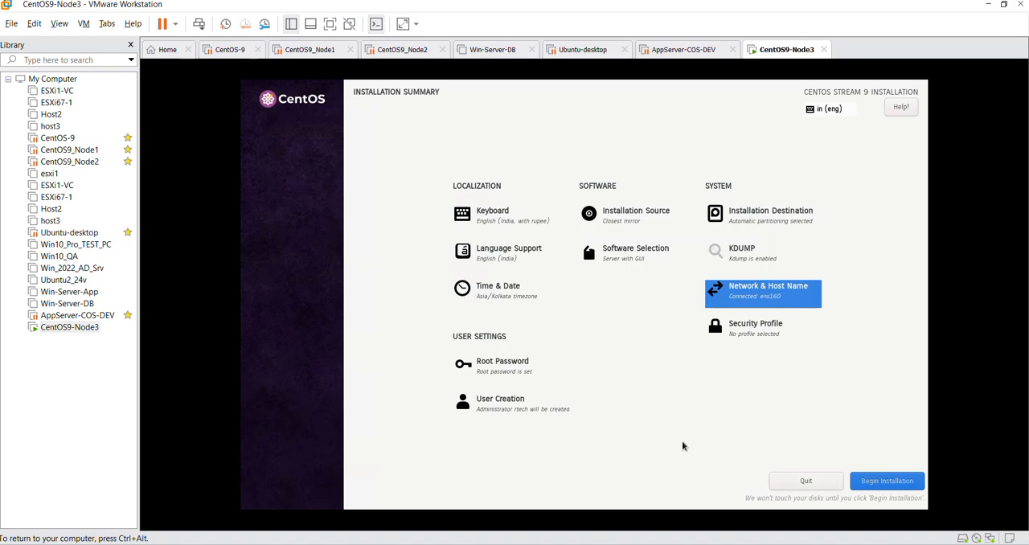
Step: Examine the base environments and the additional software available for Server with GUI in the software selection, then return to the installation summary
left_click(634, 252)
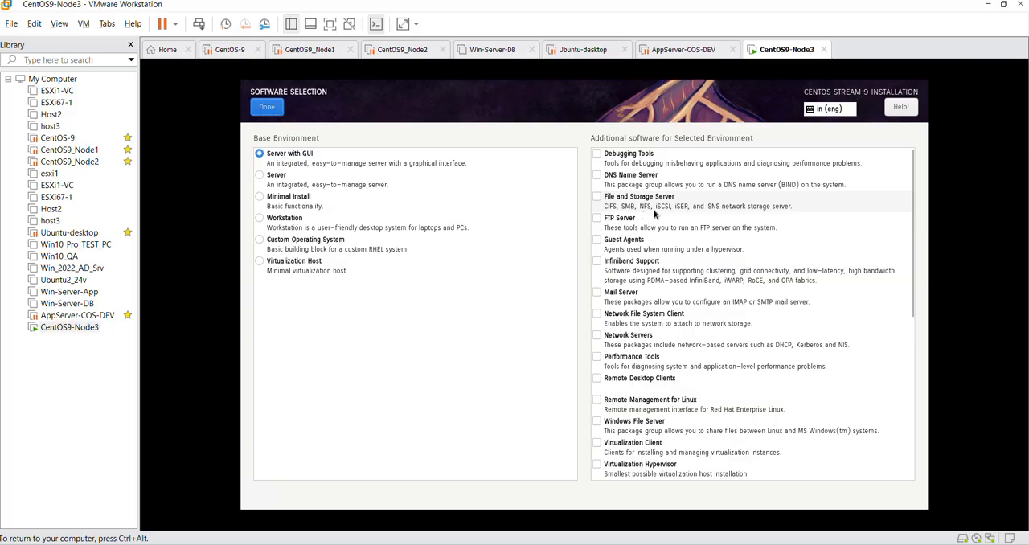
scroll(666, 310, "down", 3)
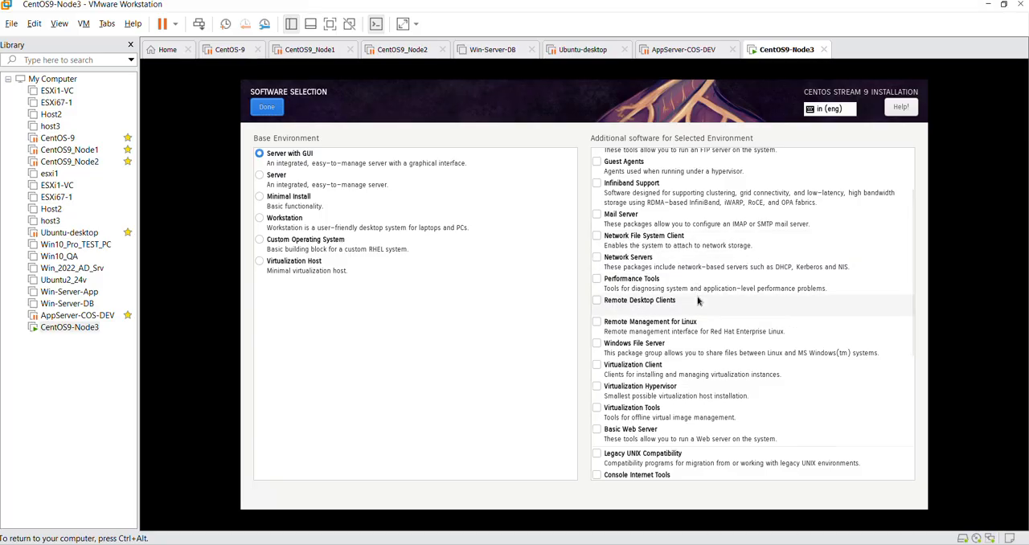
scroll(697, 301, "up", 2)
scroll(698, 302, "down", 5)
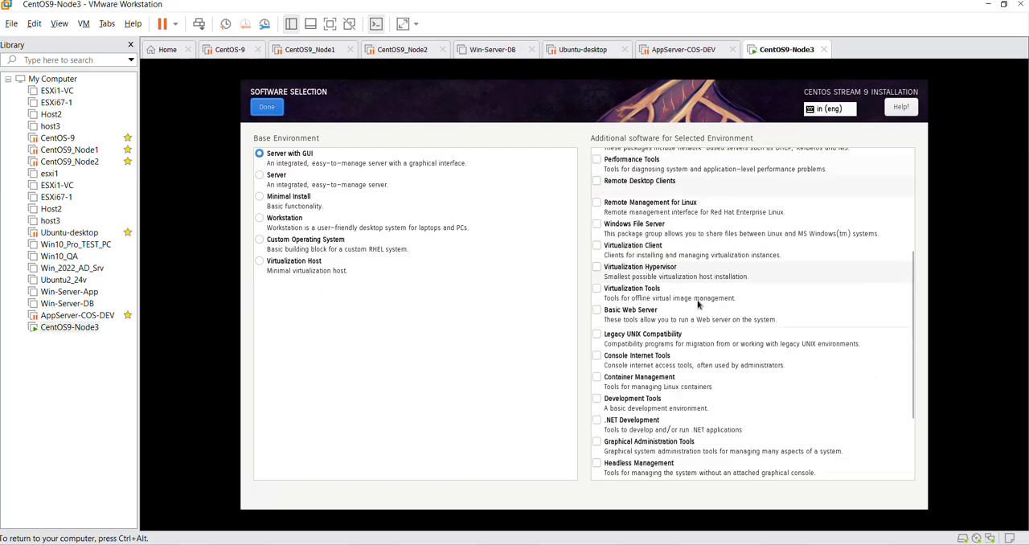
scroll(698, 303, "up", 5)
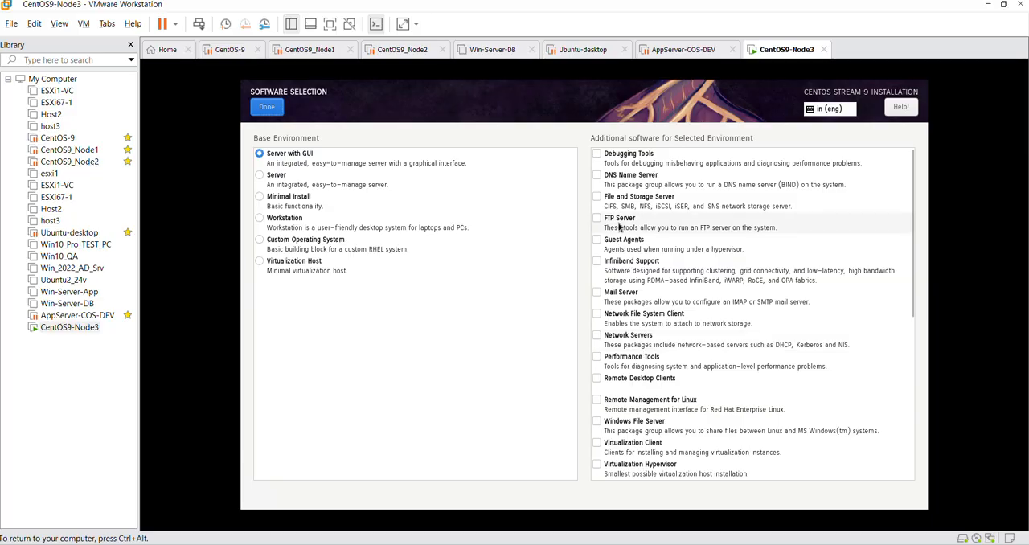
scroll(654, 455, "down", 1)
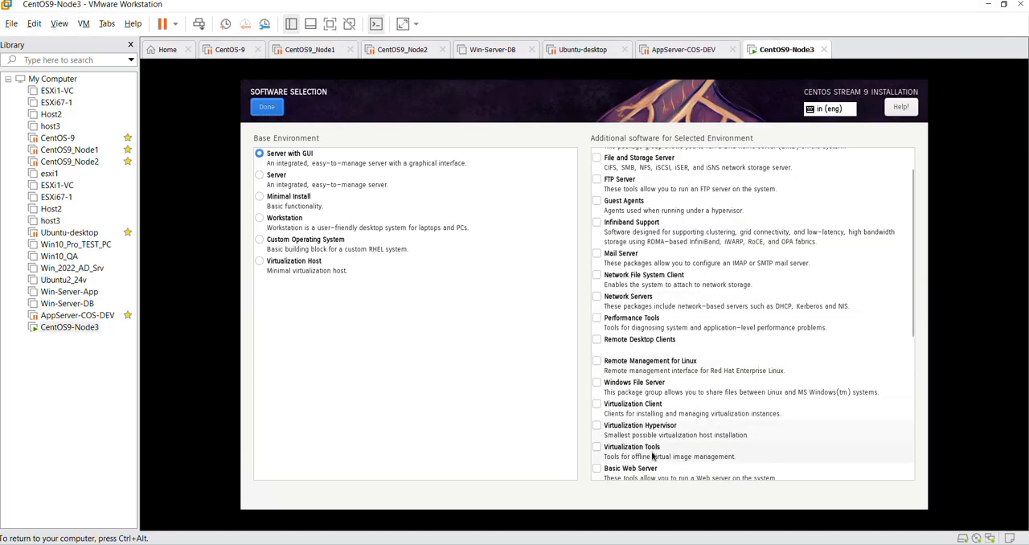
scroll(651, 455, "down", 6)
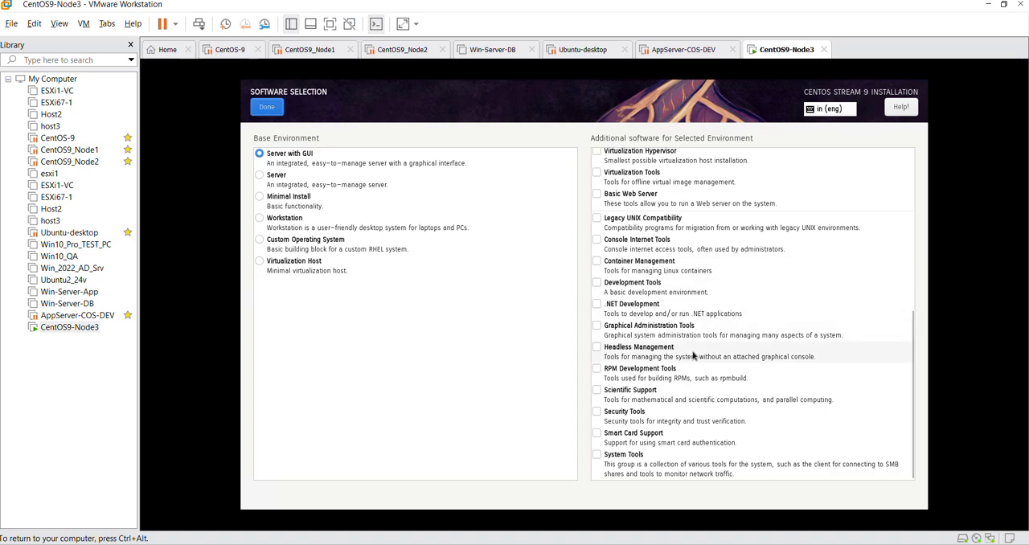
scroll(693, 354, "up", 2)
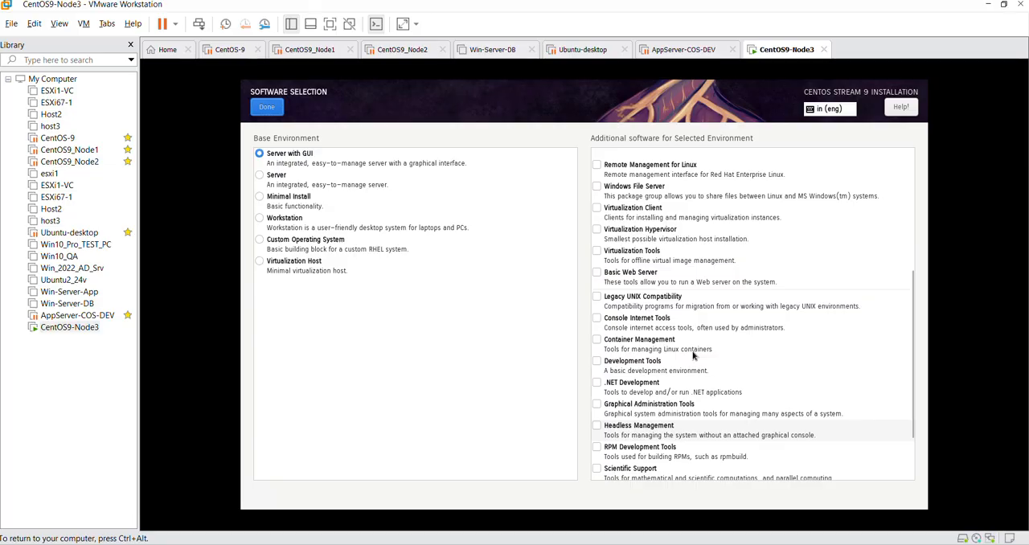
scroll(693, 355, "up", 6)
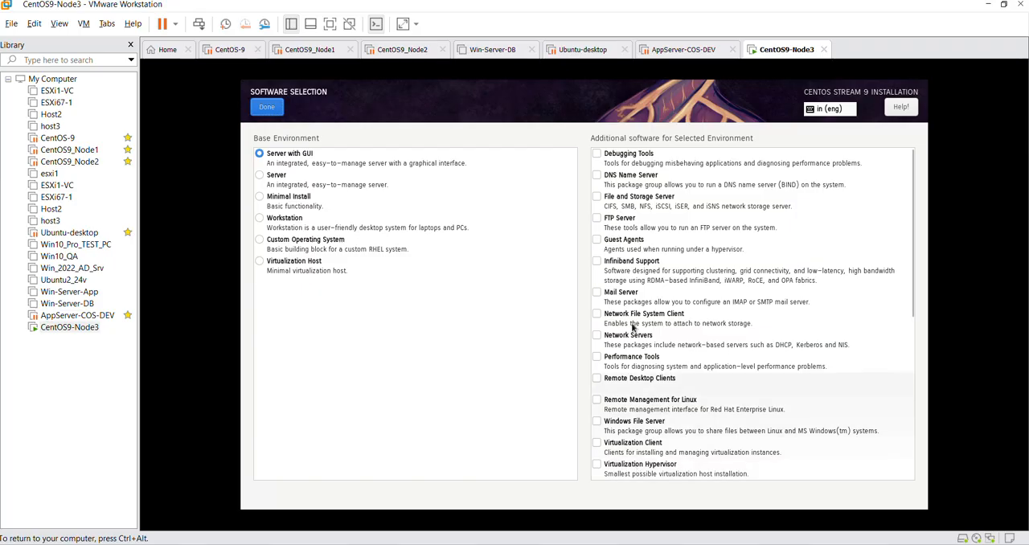
left_click(267, 107)
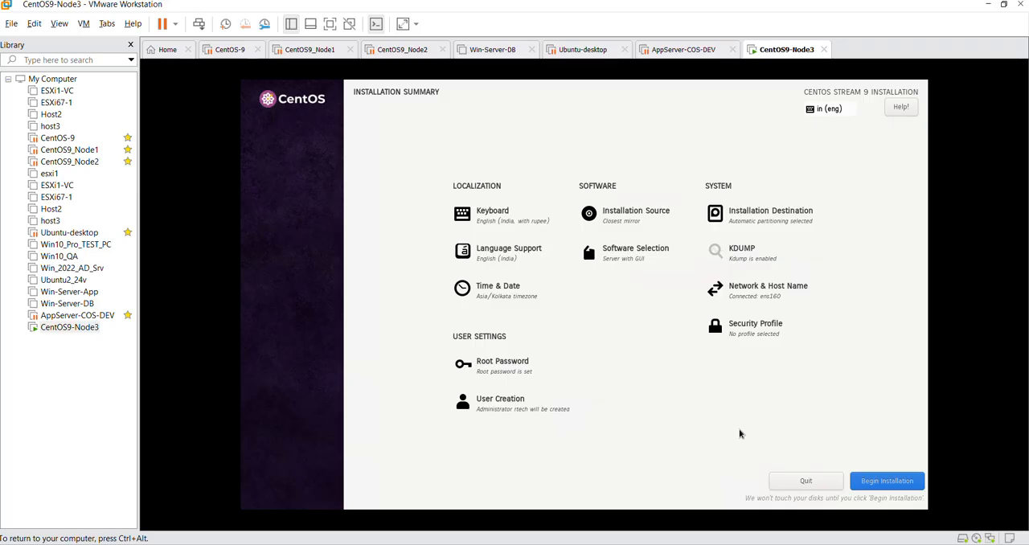
Step: Begin the CentOS Stream 9 installation and reboot the system once it is complete
left_click(885, 486)
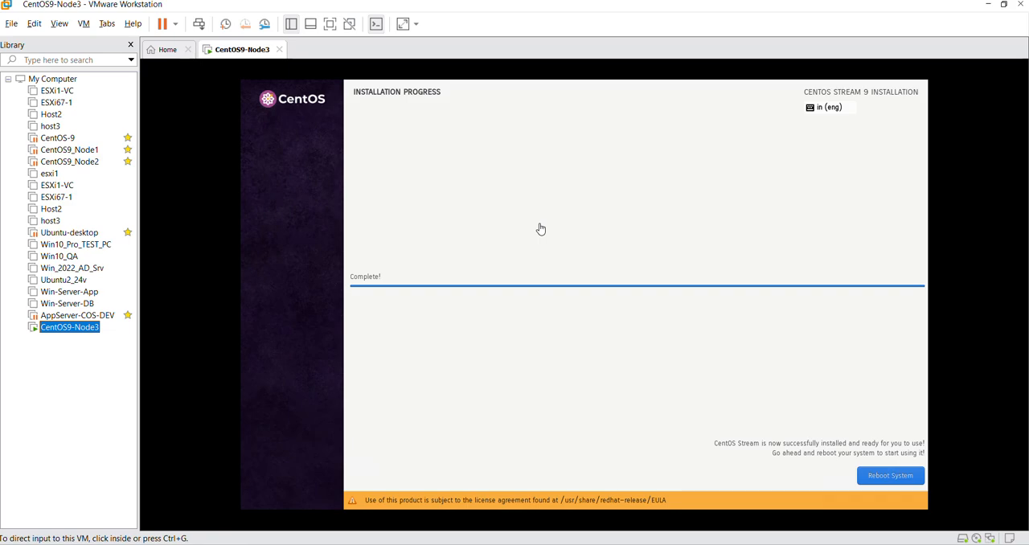
left_click(806, 433)
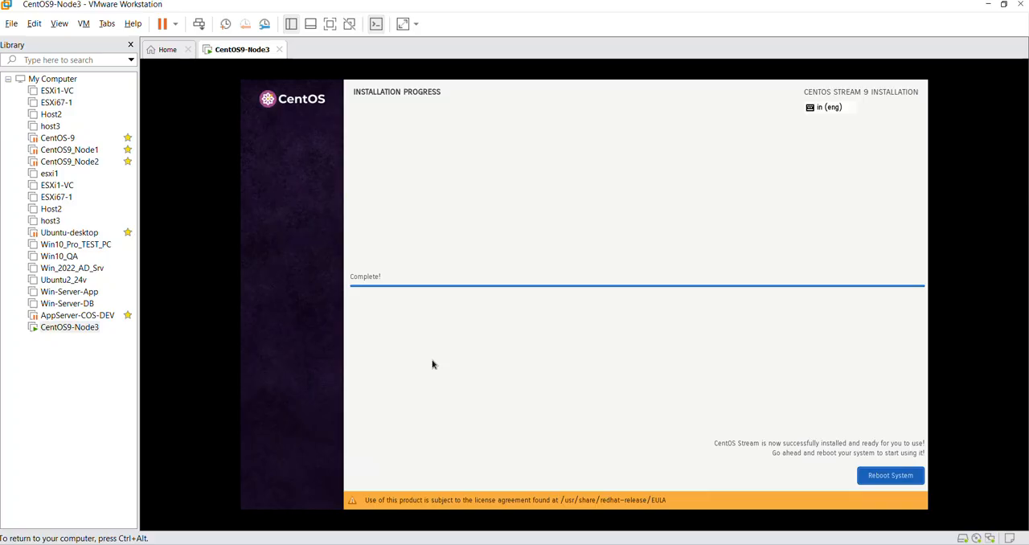
left_click(892, 475)
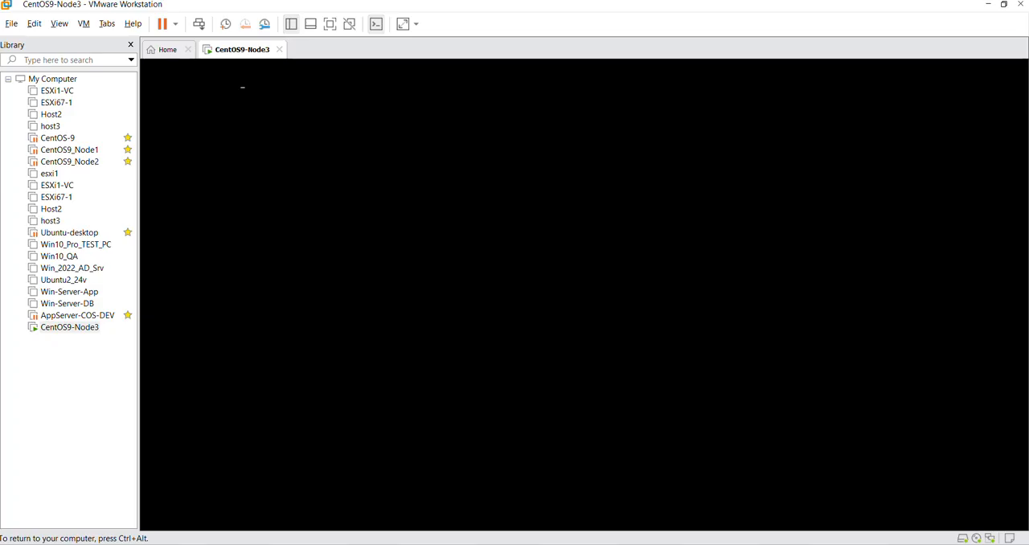
Step: Set CentOS9-Node3's CD/DVD drive to the physical drive, disconnected and not connected at power on, overriding the guest's lock
key("ctrl+alt")
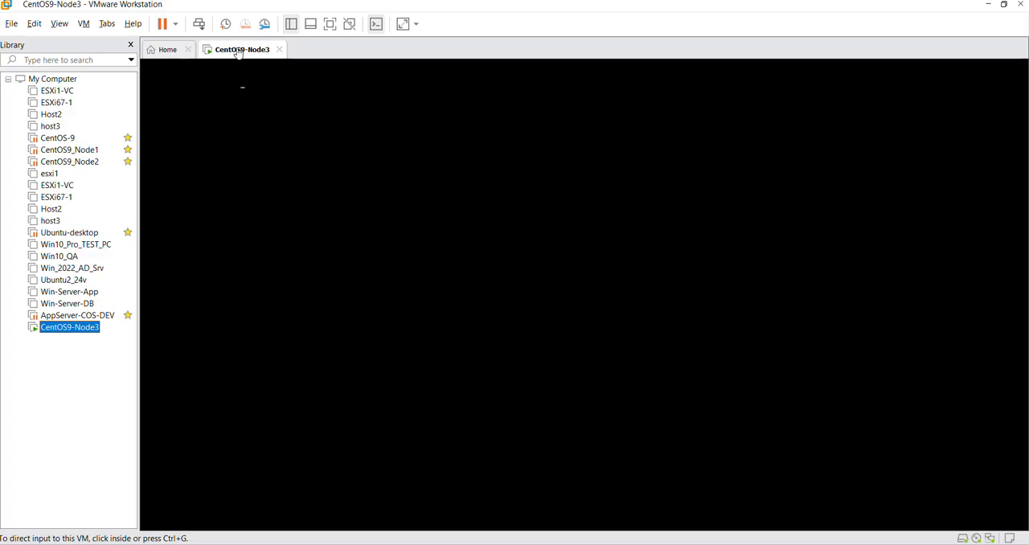
right_click(238, 53)
left_click(288, 247)
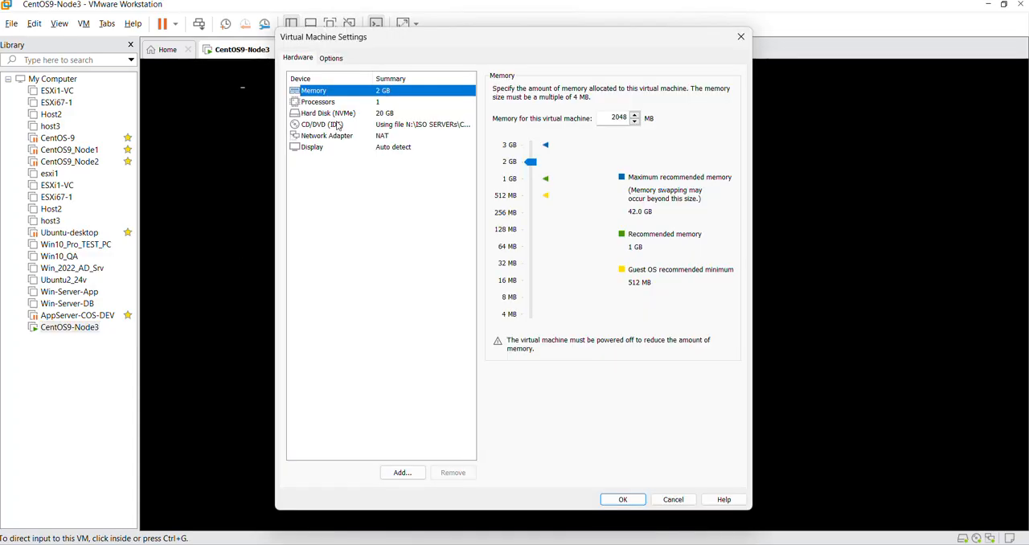
left_click(335, 125)
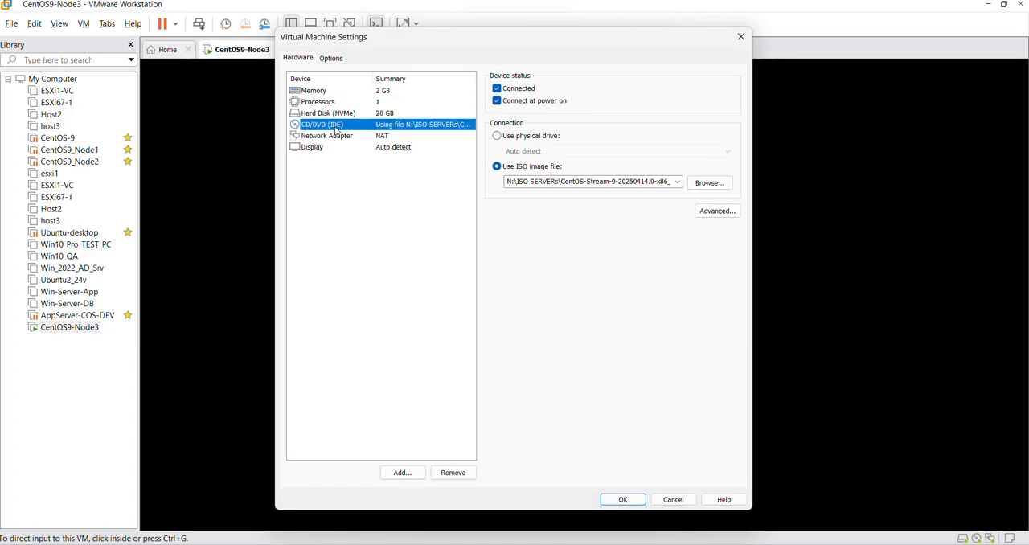
left_click(518, 88)
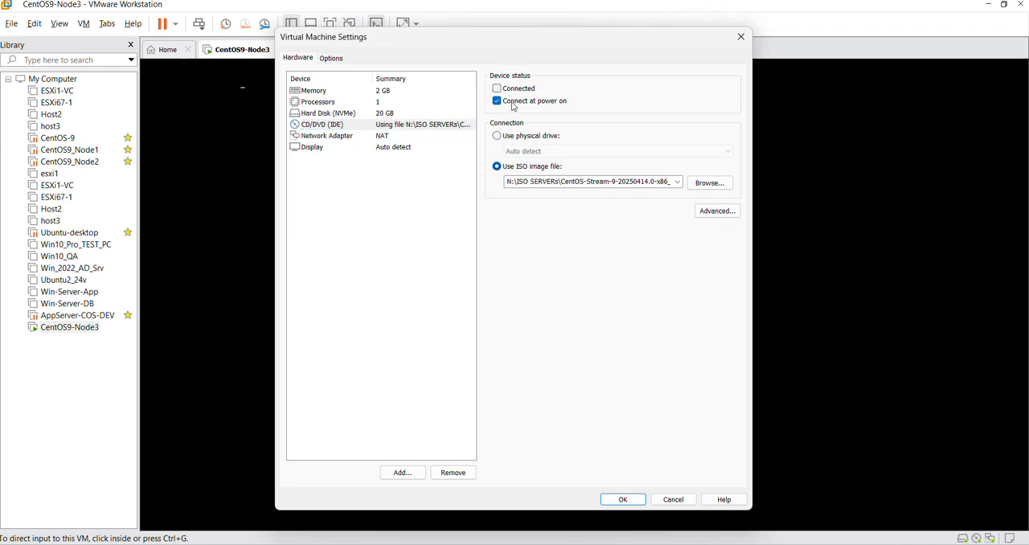
left_click(515, 104)
left_click(515, 137)
left_click(623, 500)
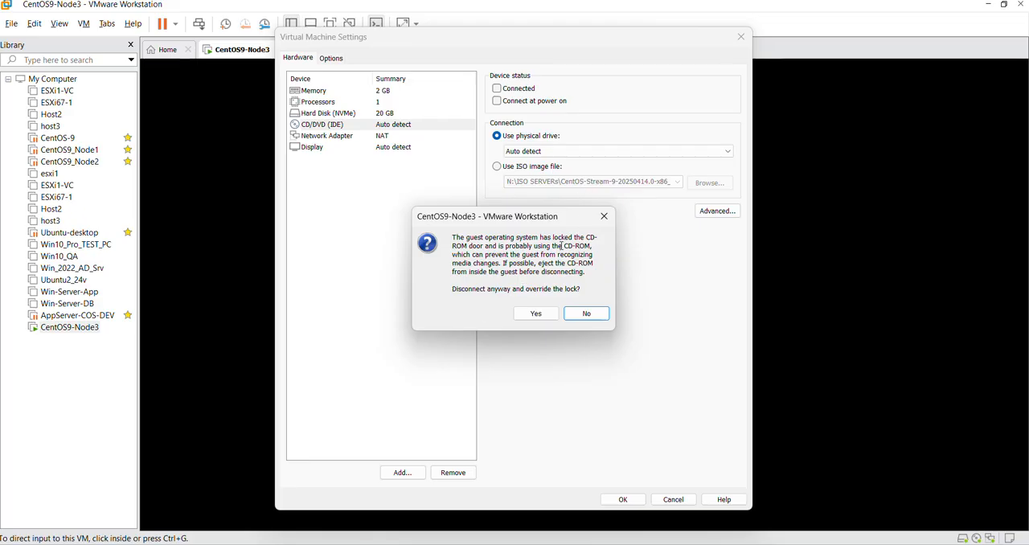
left_click(535, 313)
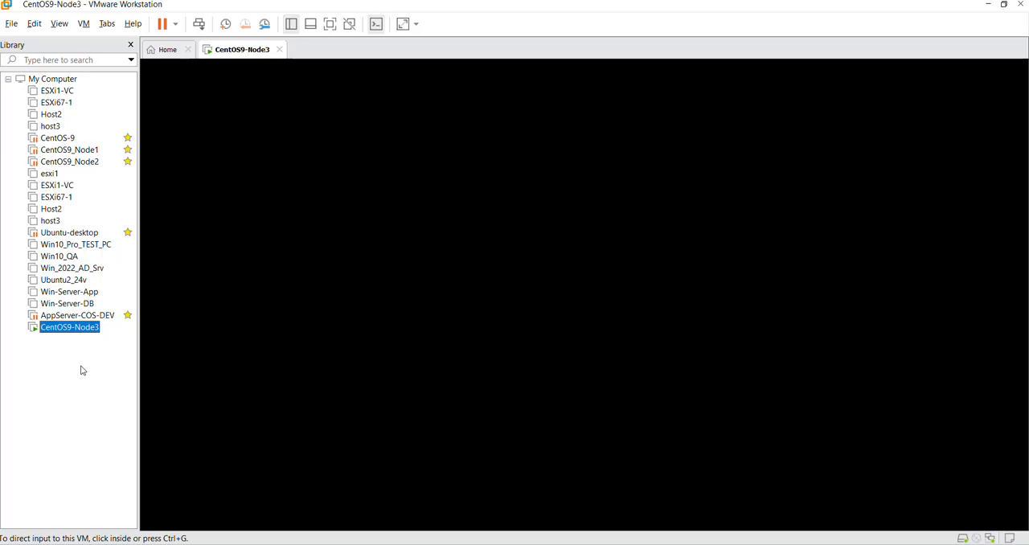
Step: Restart the CentOS9-Node3 guest and confirm the restart
right_click(242, 51)
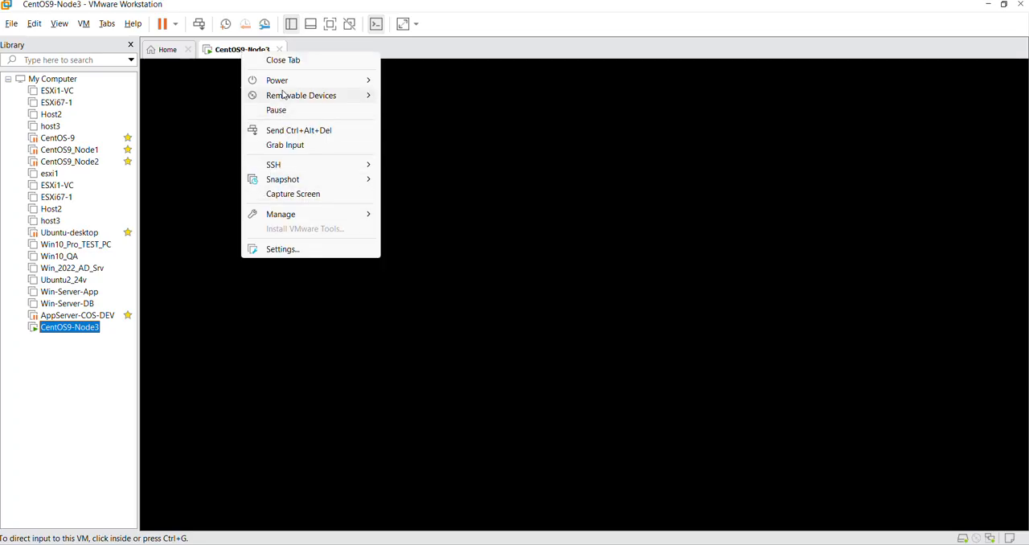
mouse_move(282, 82)
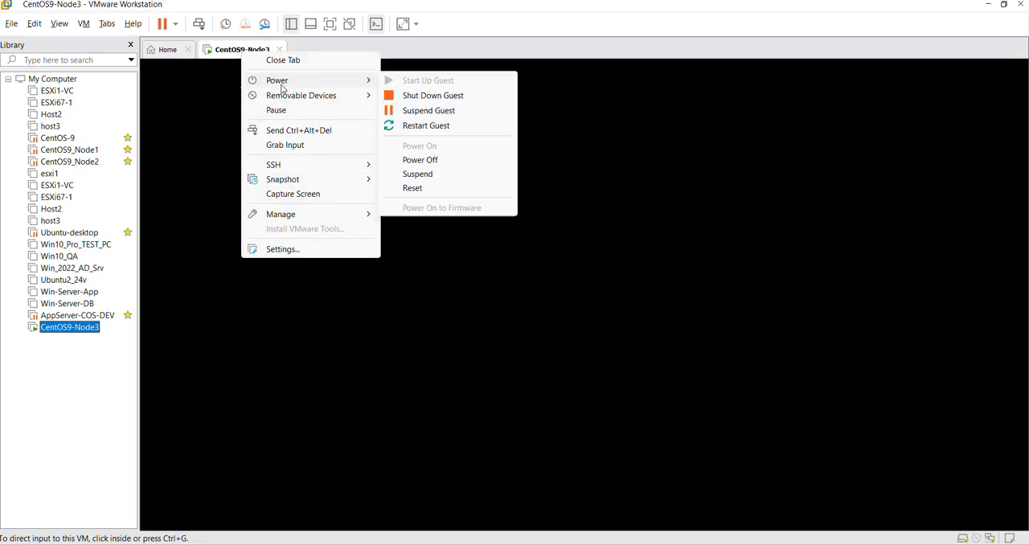
left_click(428, 126)
left_click(533, 301)
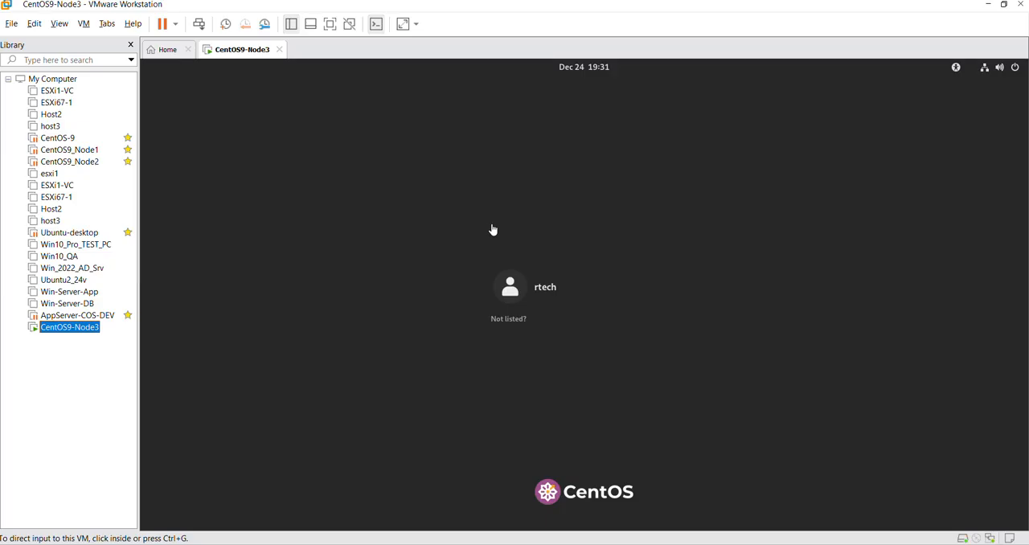
Step: Log in to the rtech account with its password and decline the CentOS Stream welcome tour
left_click(551, 291)
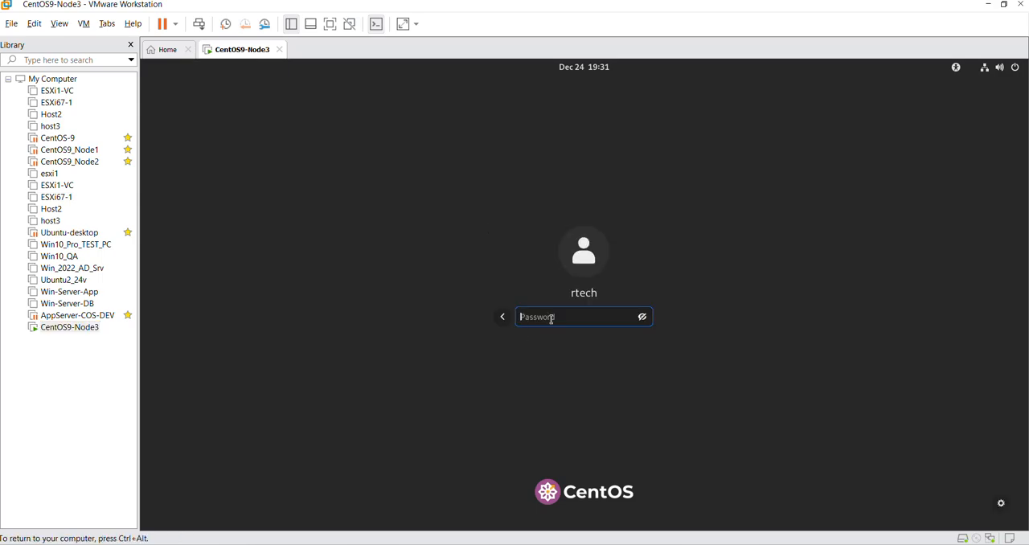
type("*********")
key("Return")
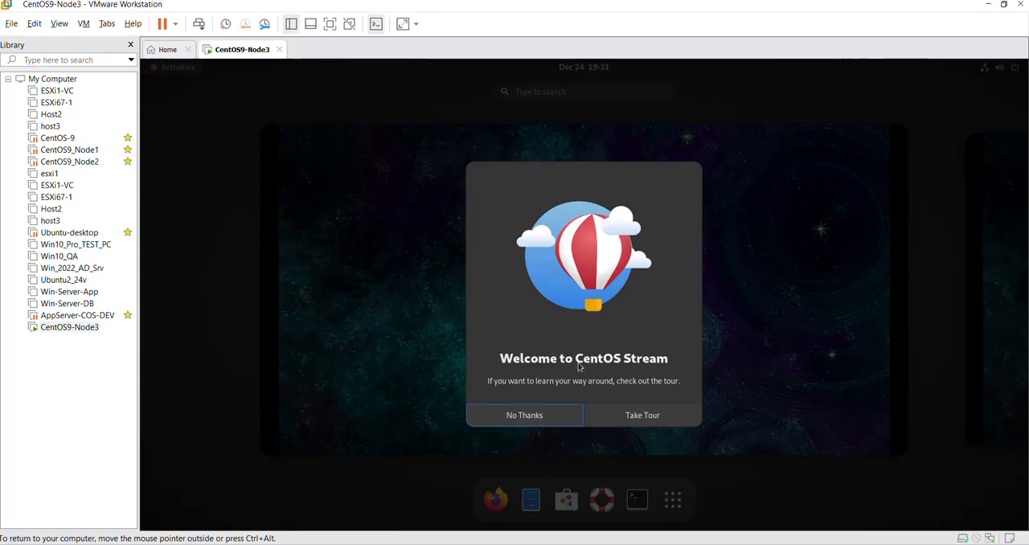
left_click(511, 413)
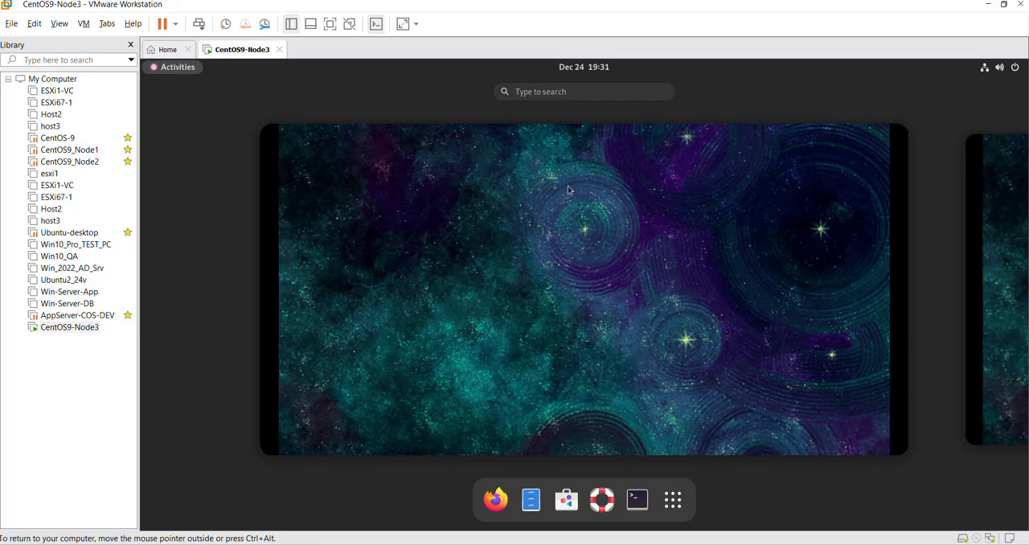
Step: Open a terminal on the CentOS desktop and check the user and host name in its prompt
left_click(465, 212)
left_click(636, 499)
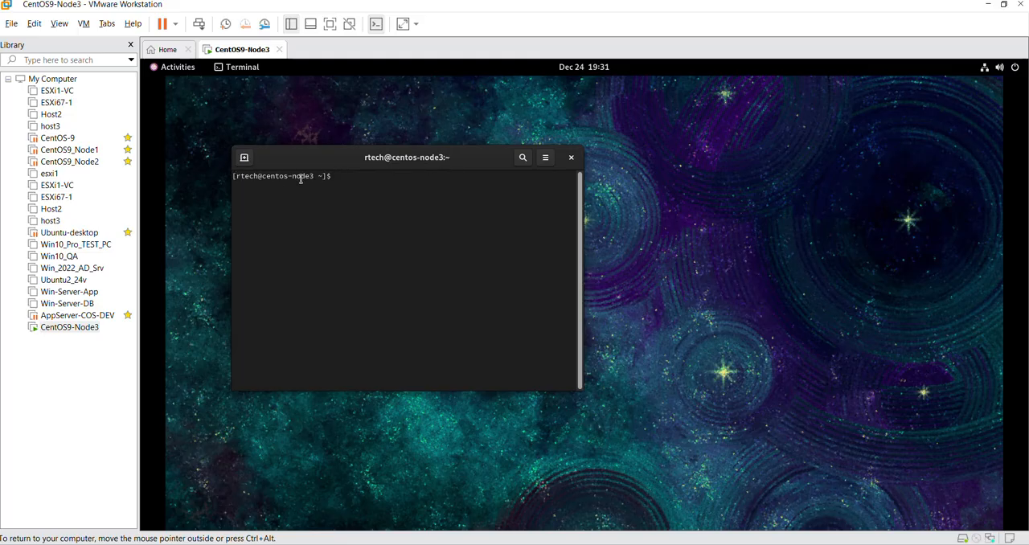
left_click_drag(313, 175, 256, 175)
left_click(266, 177)
left_click(308, 178)
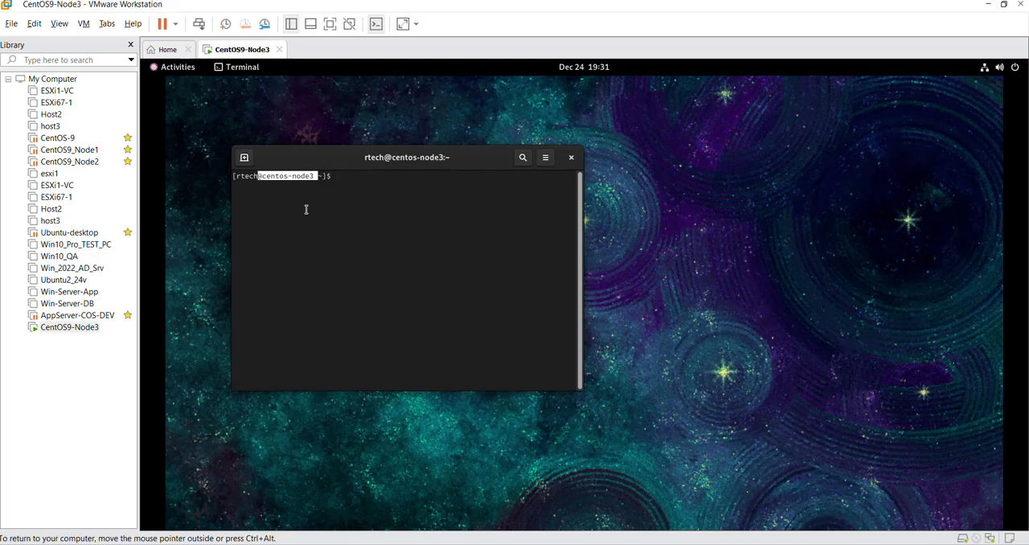
left_click(315, 180)
double_click(251, 175)
left_click(422, 196)
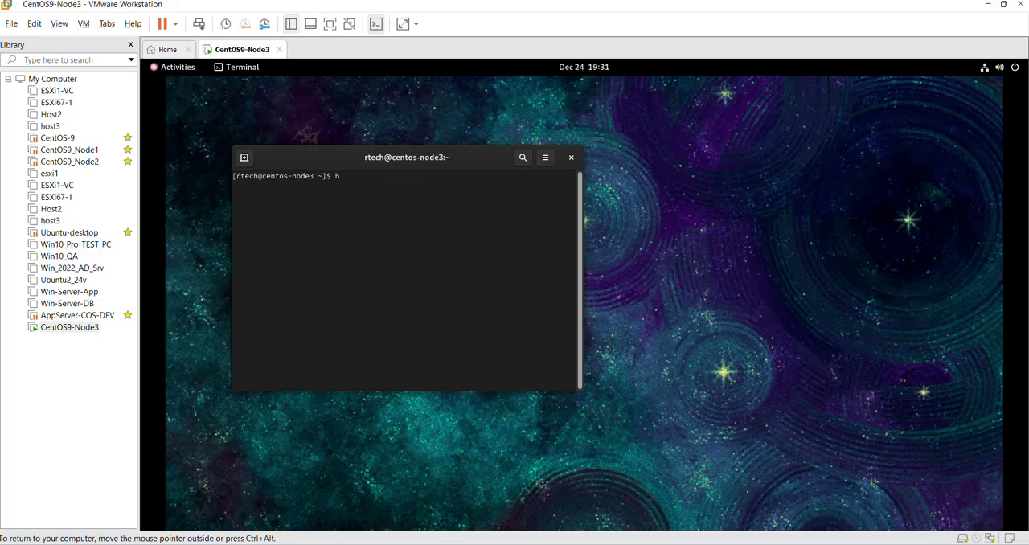
Step: List the network addresses with ip addr and copy the ens160 interface's IPv4 address
type("ip addr")
key("Return")
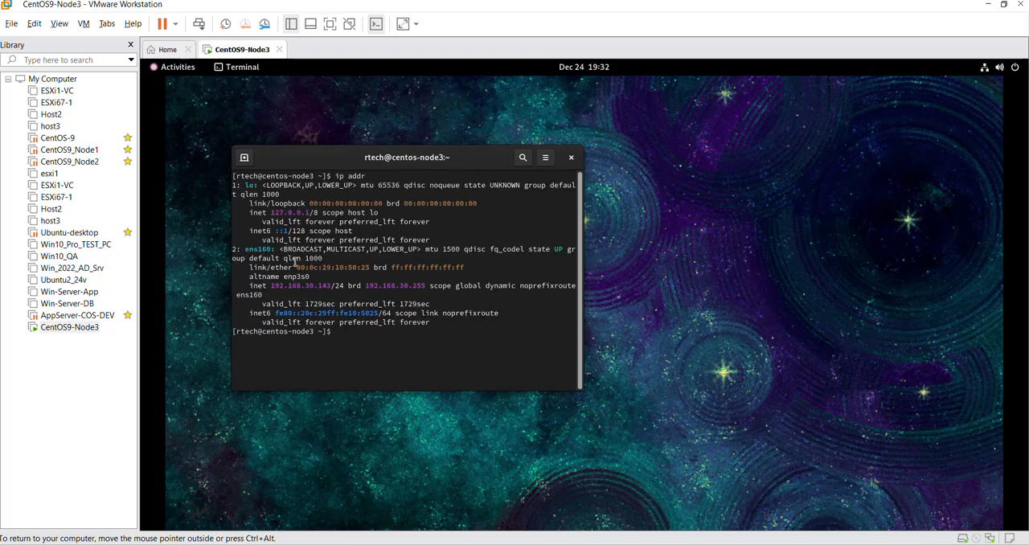
mouse_move(333, 285)
left_mouse_down()
mouse_move(269, 288)
mouse_move(331, 286)
left_mouse_up()
left_click(272, 288)
right_click(323, 285)
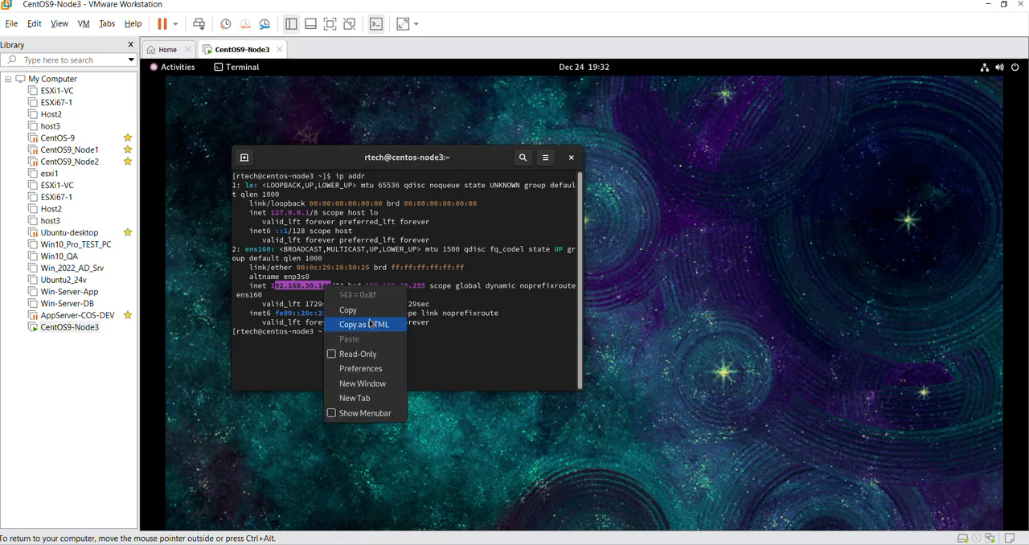
left_click(342, 309)
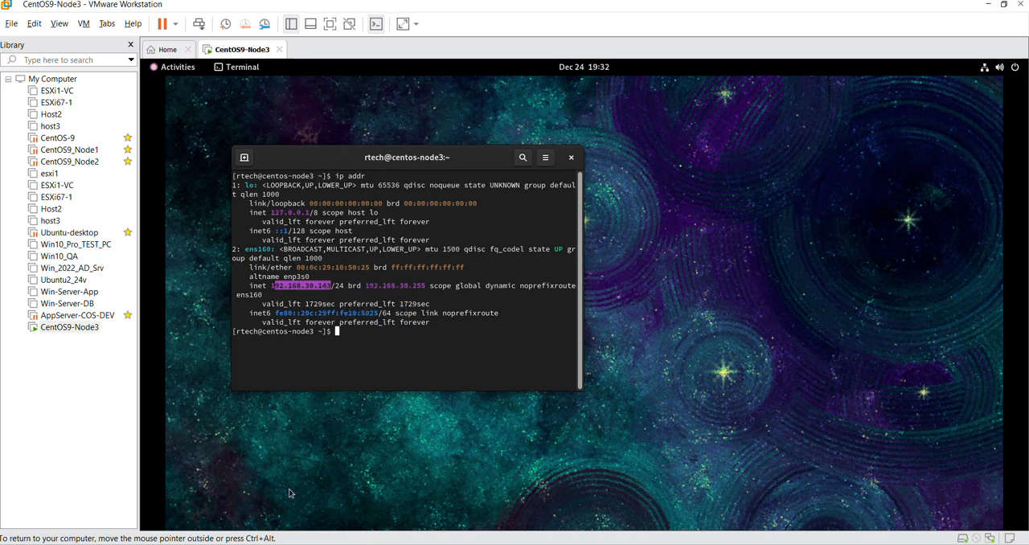
Step: Switch to PuTTY, replace the inactive appserver session with a new one, and open an SSH connection to the copied address on port 22
left_click(314, 543)
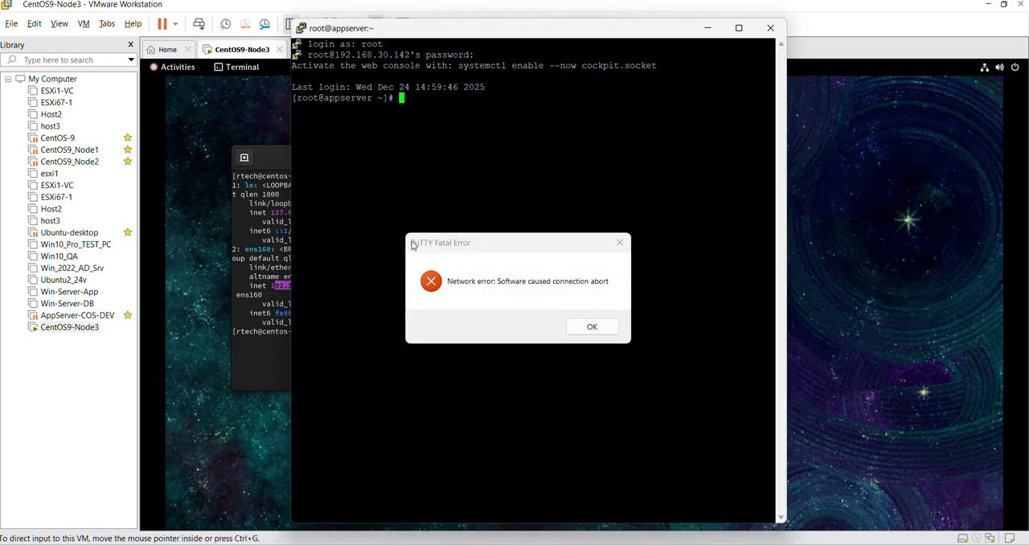
left_click(592, 326)
right_click(372, 36)
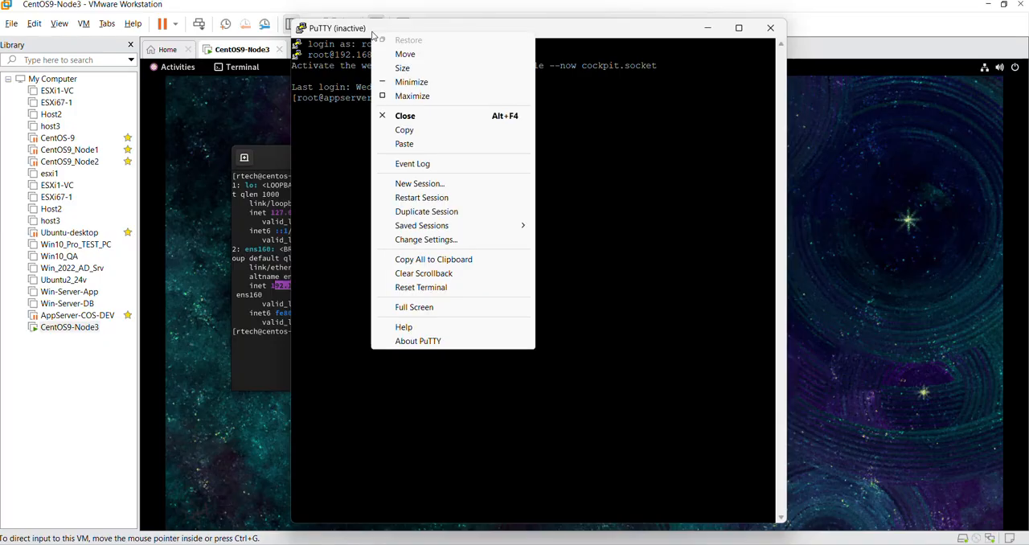
left_click(427, 184)
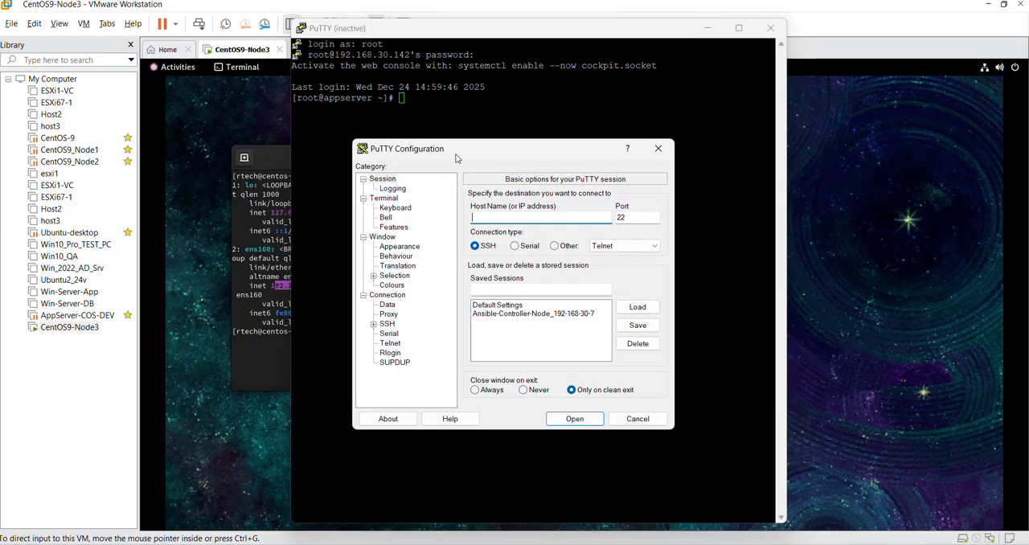
left_click(770, 27)
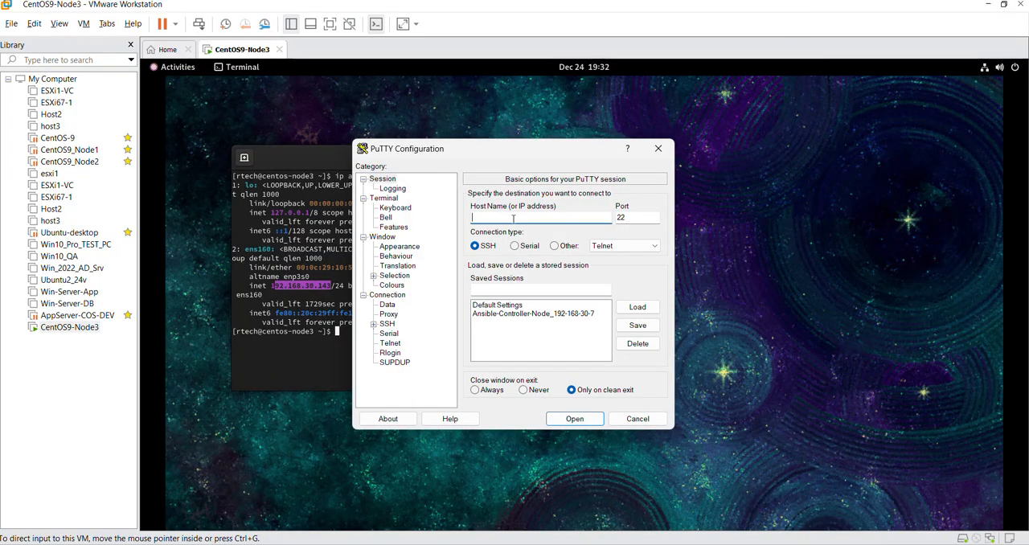
key("ctrl+v")
left_click(576, 420)
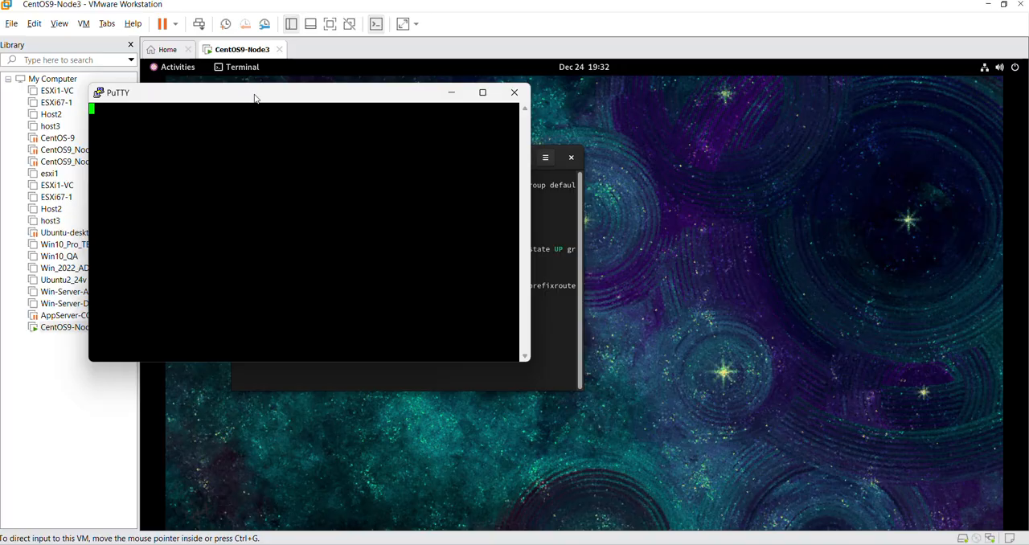
Step: Move the PuTTY window aside and check the sshd service status with sudo systemctl in the CentOS terminal, entering the sudo password
left_click_drag(256, 98, 619, 124)
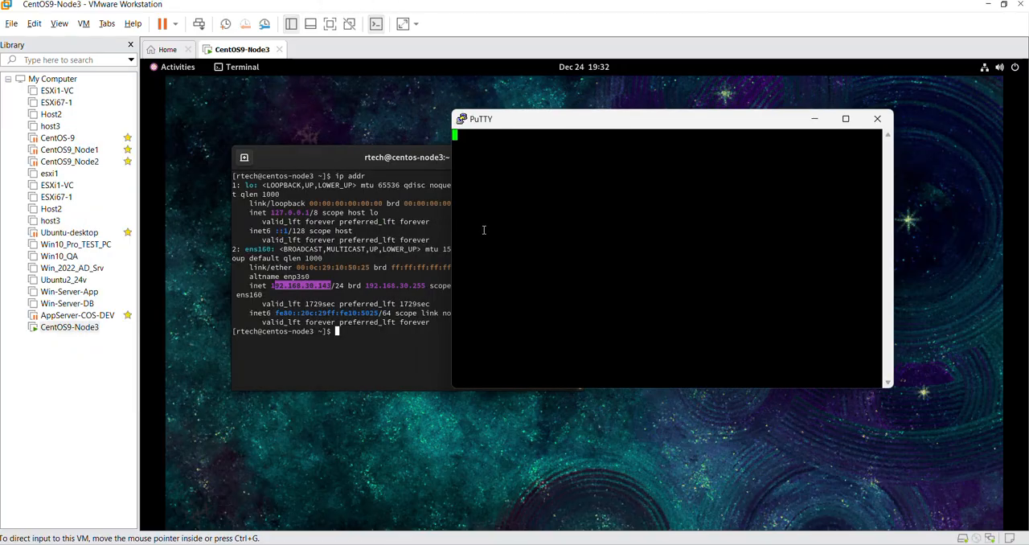
left_click(392, 354)
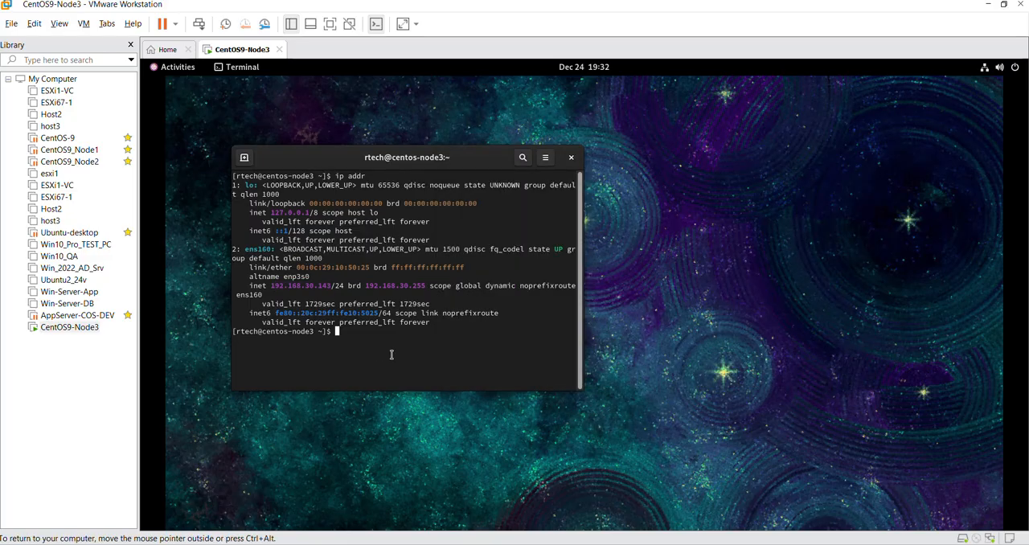
type("sudo systemctl status sshd")
key("Return")
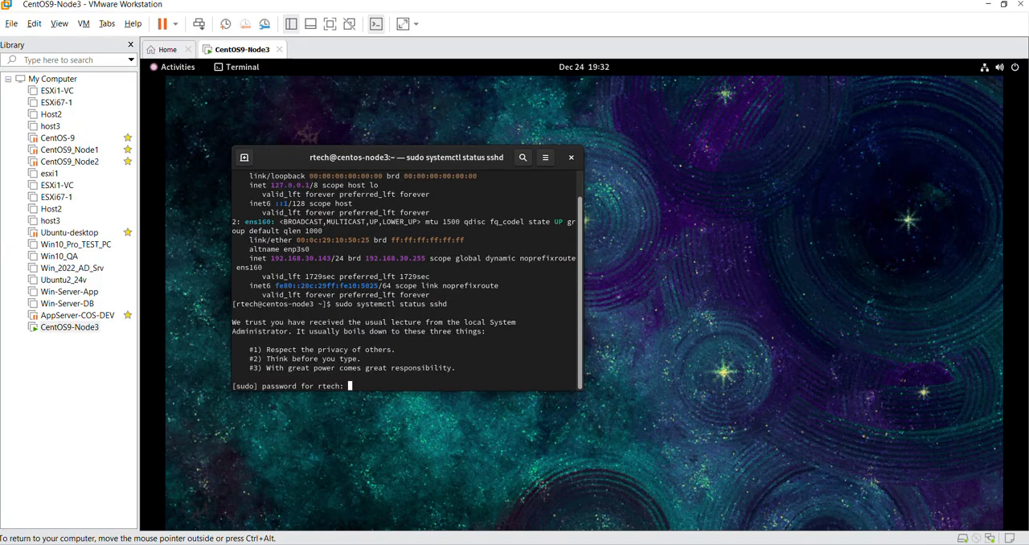
key("Return")
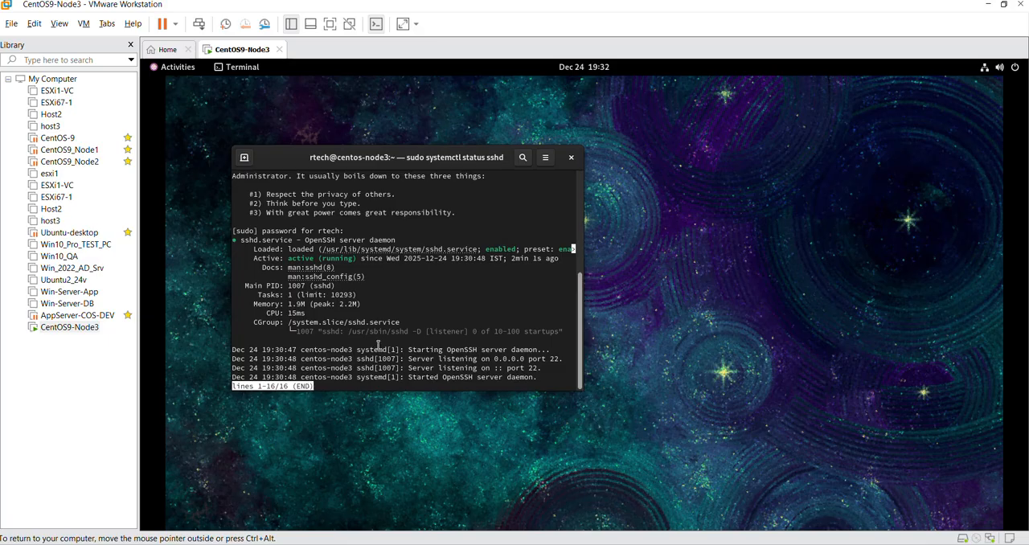
key("q")
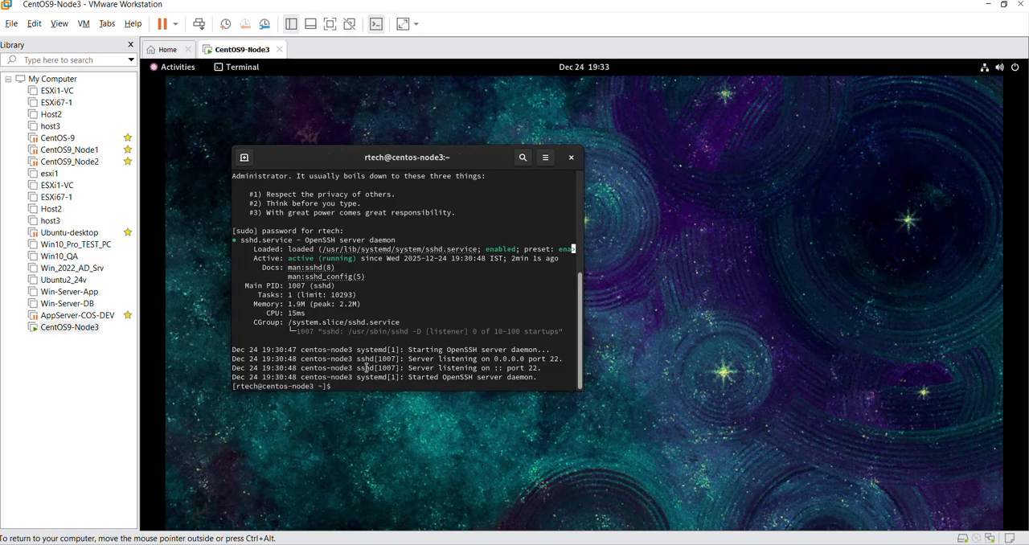
Step: Try to ping 92.168.1.15 from the CentOS terminal and interrupt the command
type("ping")
right_click(422, 372)
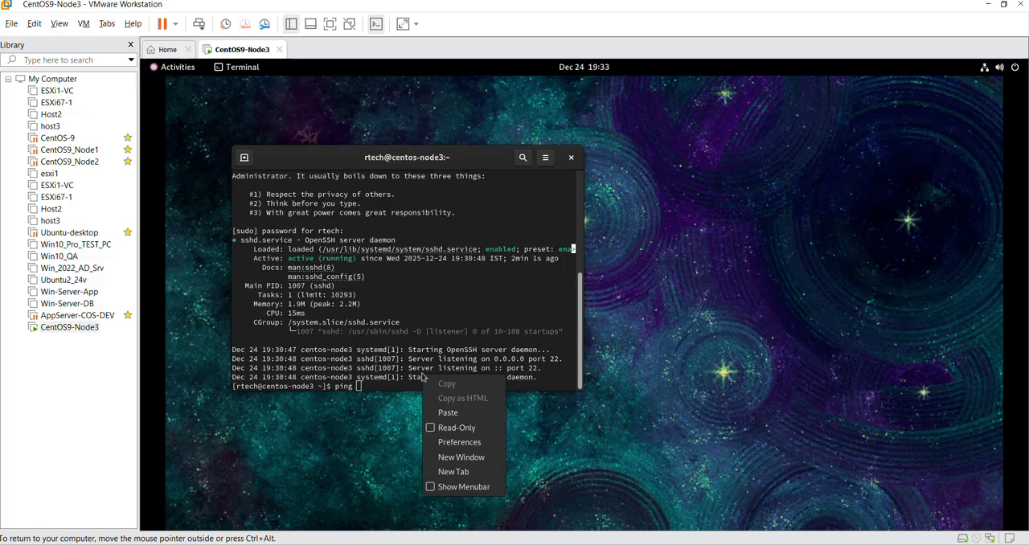
left_click(448, 413)
key("BackSpace")
key("BackSpace")
key("BackSpace")
key("BackSpace")
key("BackSpace")
key("BackSpace")
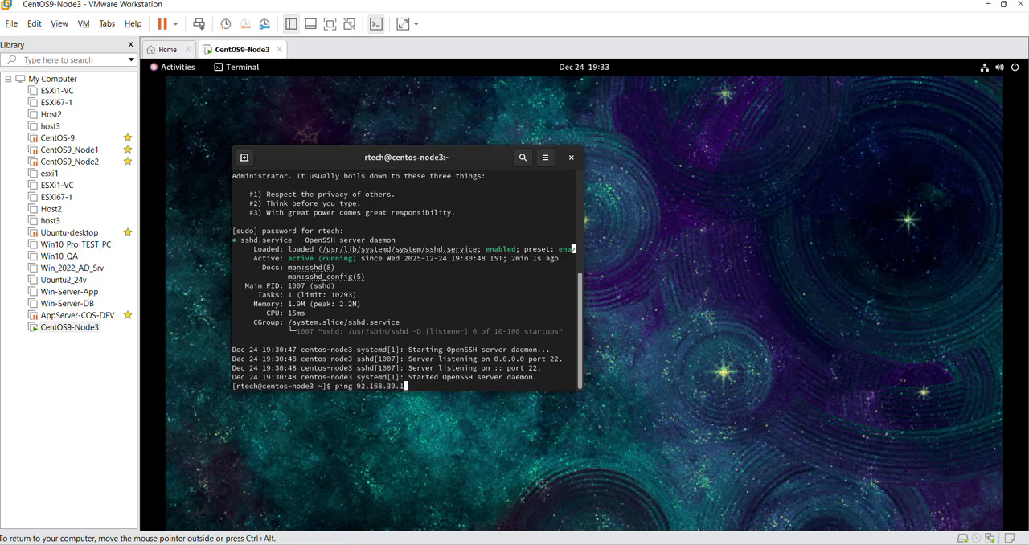
type("1.15")
key("Return")
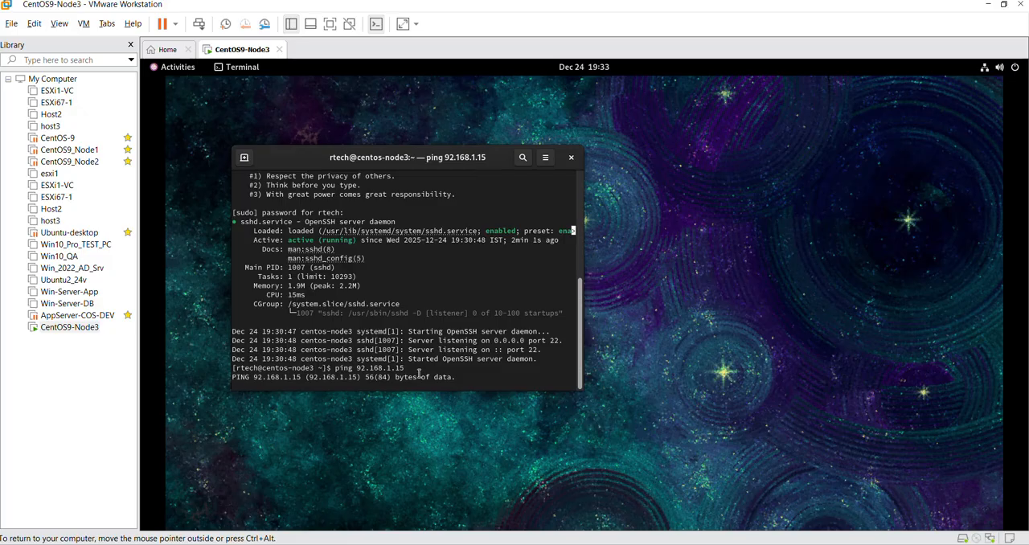
key("ctrl+c")
Step: Correct the previous ping command's target to 192.168.1.15, run it and stop it after a few replies
key("Up")
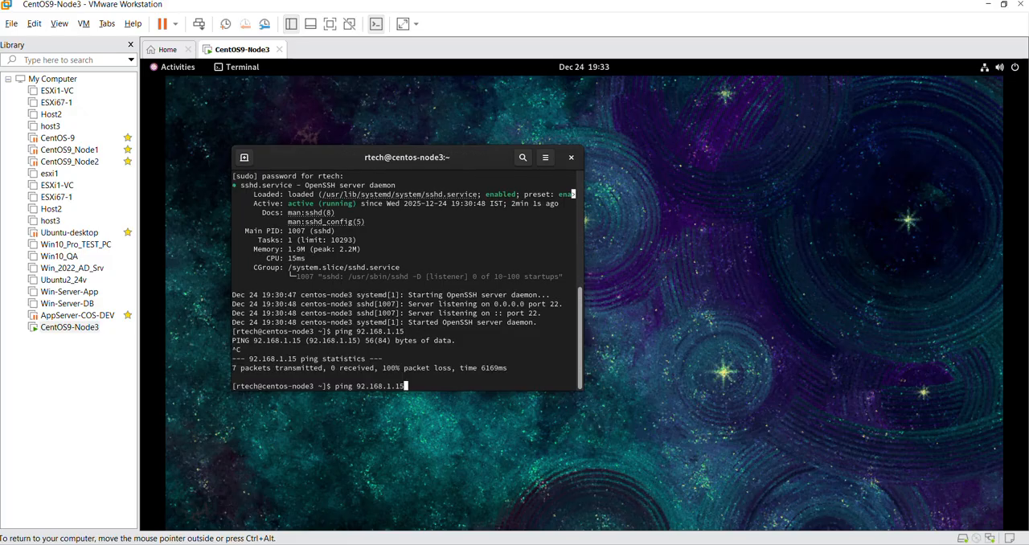
key("Left")
key("Left")
key("Left")
key("Left")
key("Left")
key("Left")
key("Left")
key("Left")
key("Left")
key("Left")
key("Left")
type("1")
key("Return")
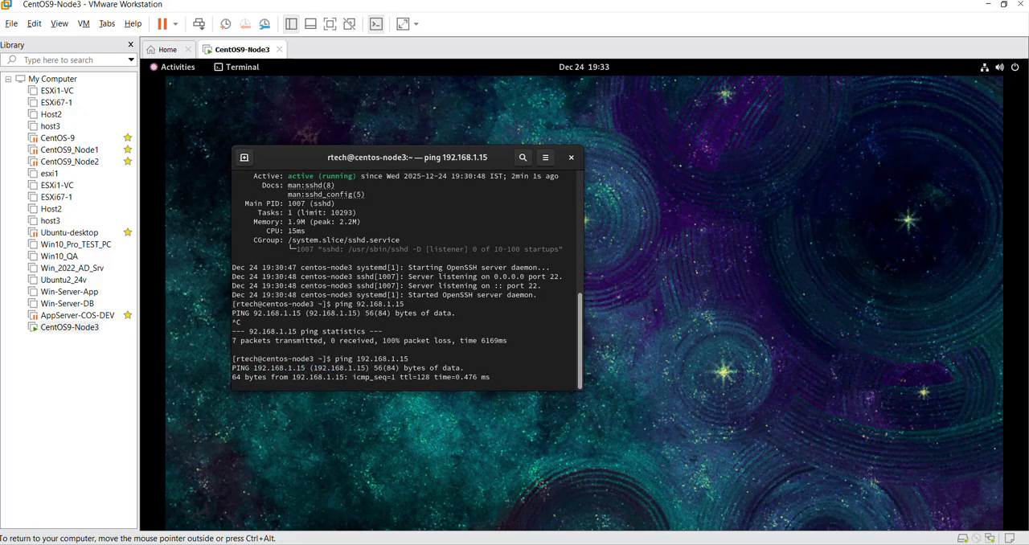
key("ctrl+c")
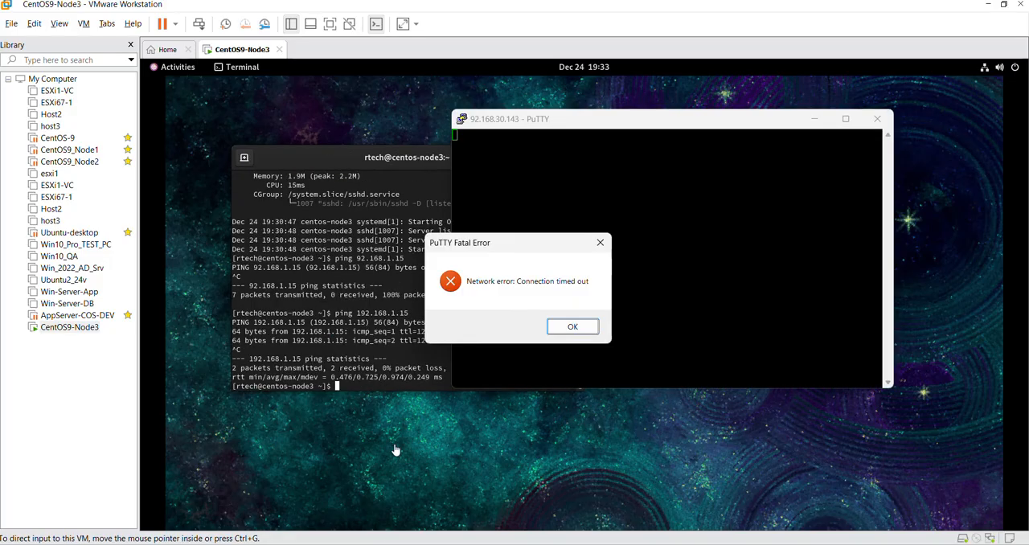
Step: Dismiss the PuTTY error and open a new SSH session to 192.168.30.143 on port 22
left_click(566, 327)
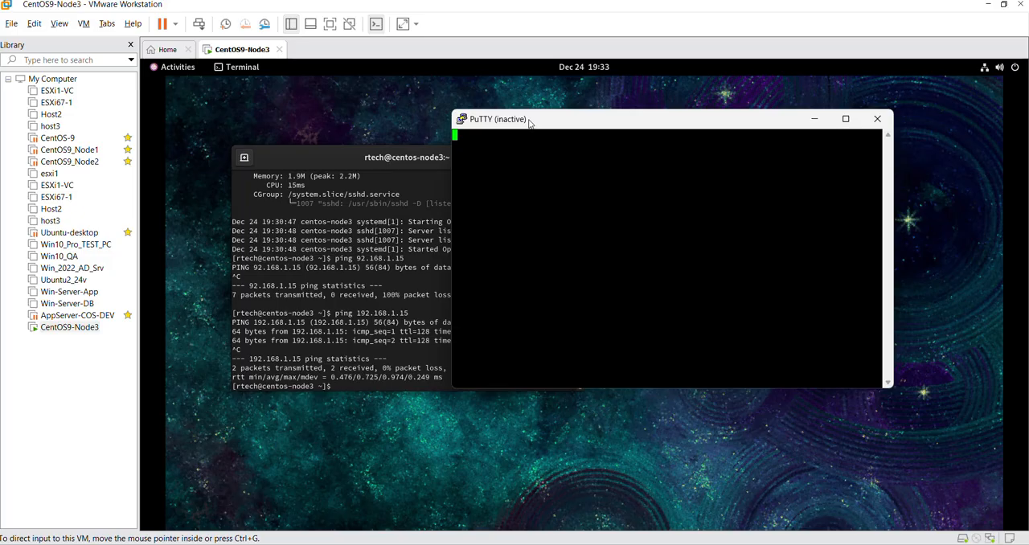
right_click(529, 122)
left_click(585, 273)
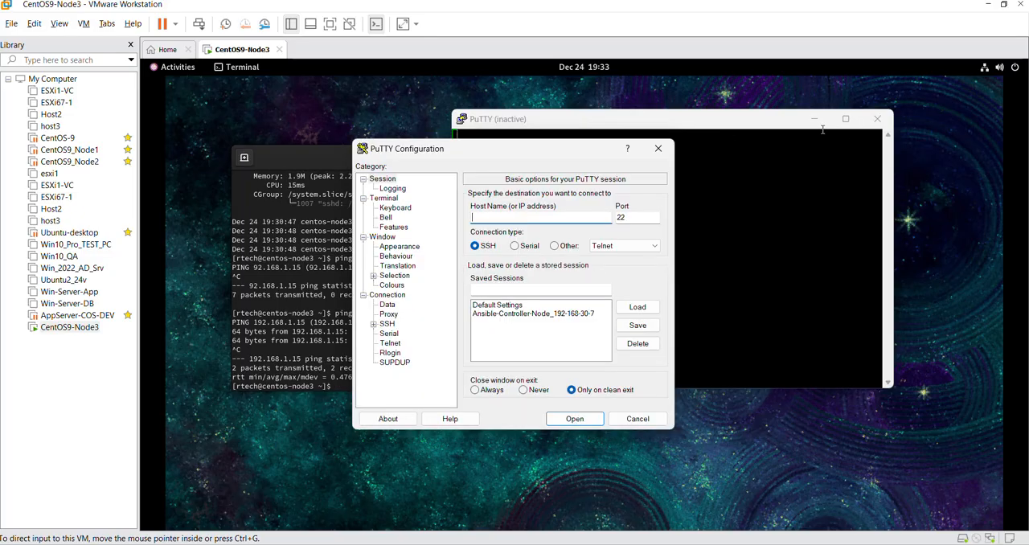
key("ctrl+v")
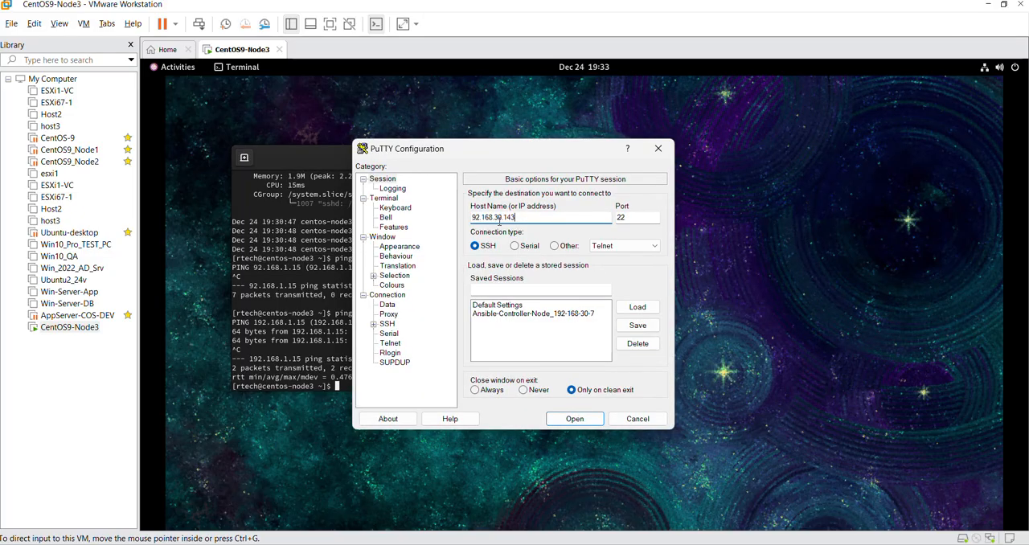
type("1")
left_click(574, 418)
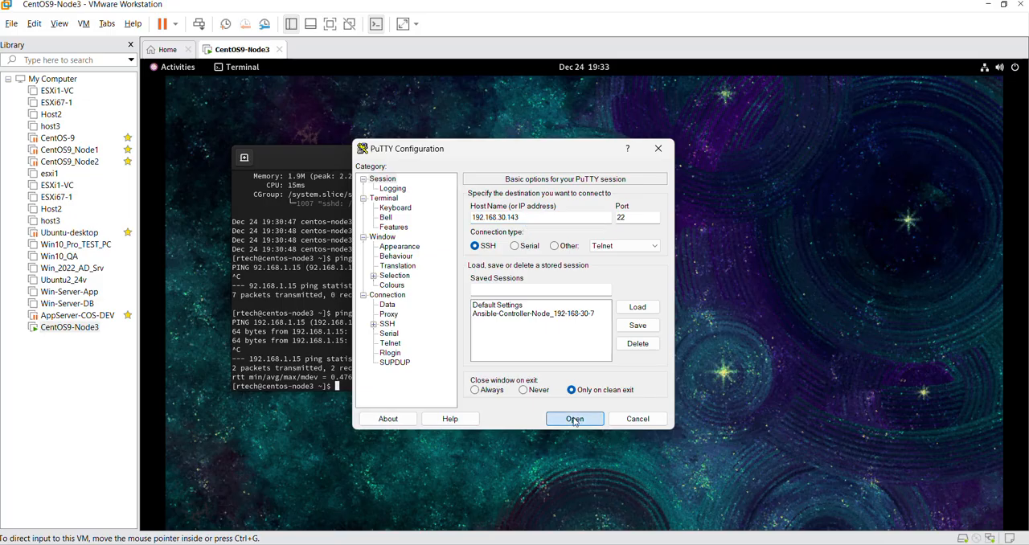
left_click(383, 421)
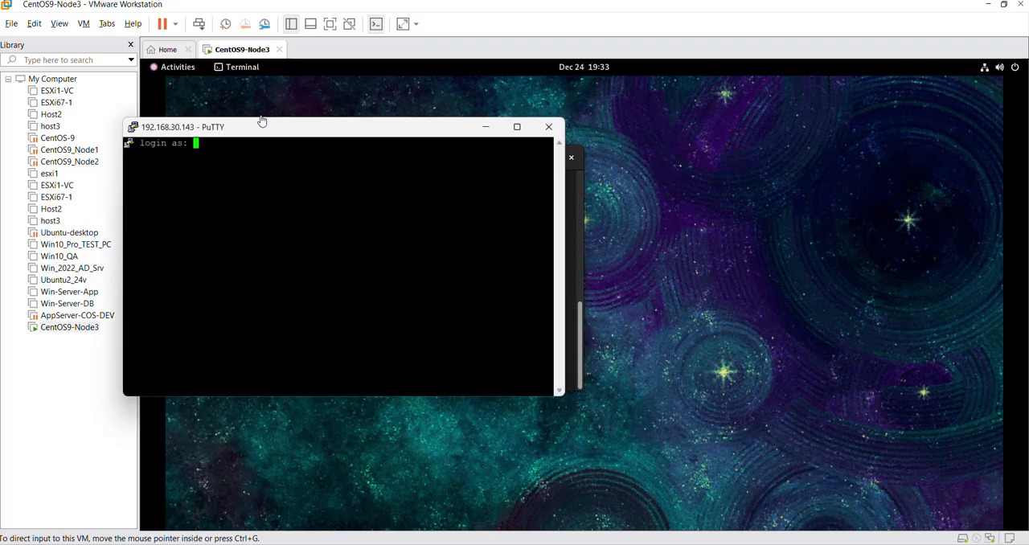
Step: Move the new PuTTY window over and log in as root with the account password
left_click_drag(262, 125, 413, 140)
type("root")
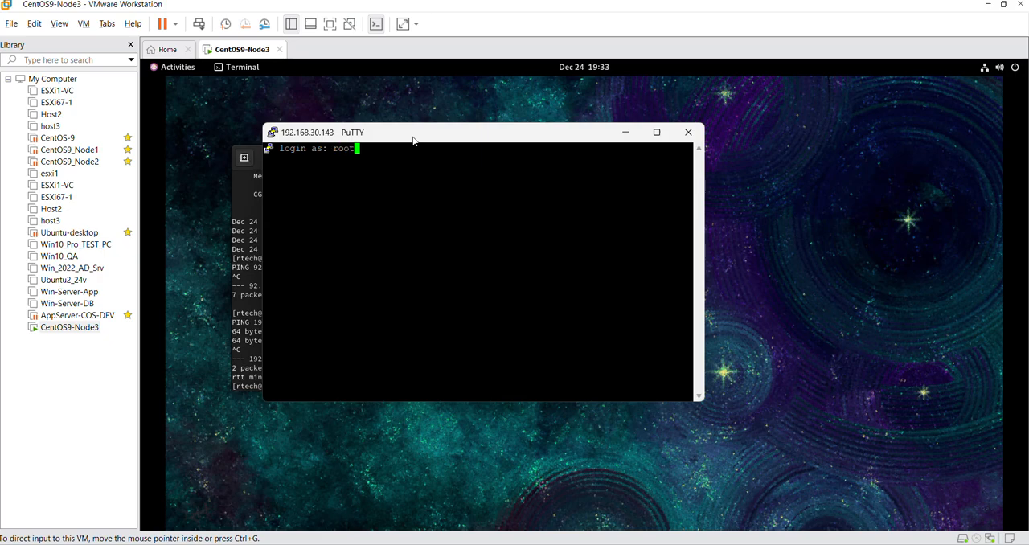
key("Return")
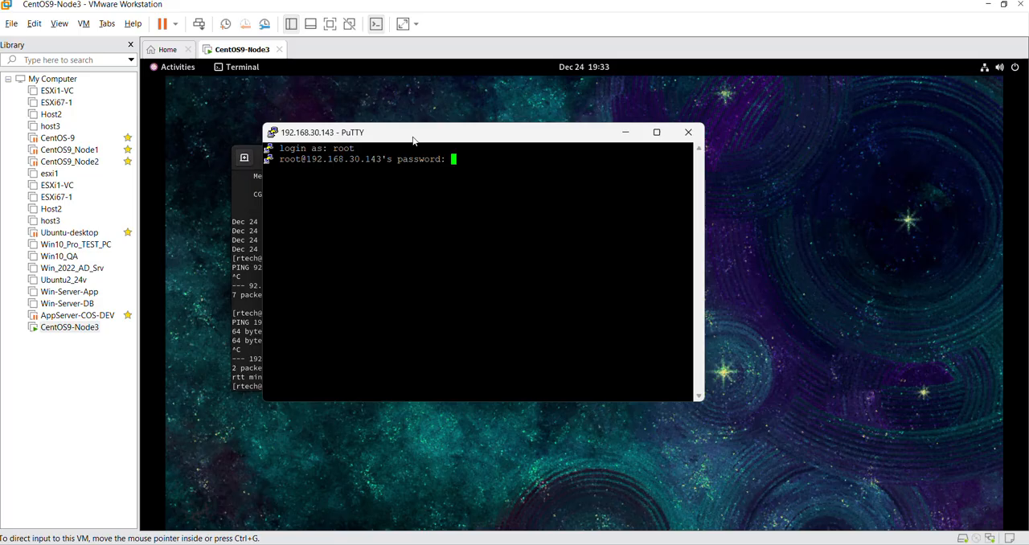
key("Return")
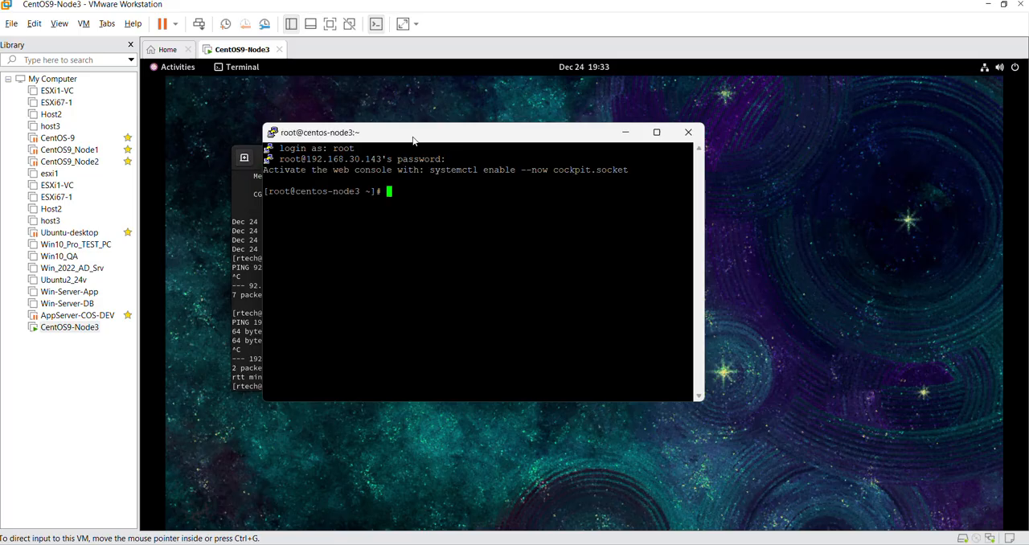
Step: Update all packages with dnf update -y in the root SSH session and enlarge the PuTTY window
type("dnf update -y")
key("Return")
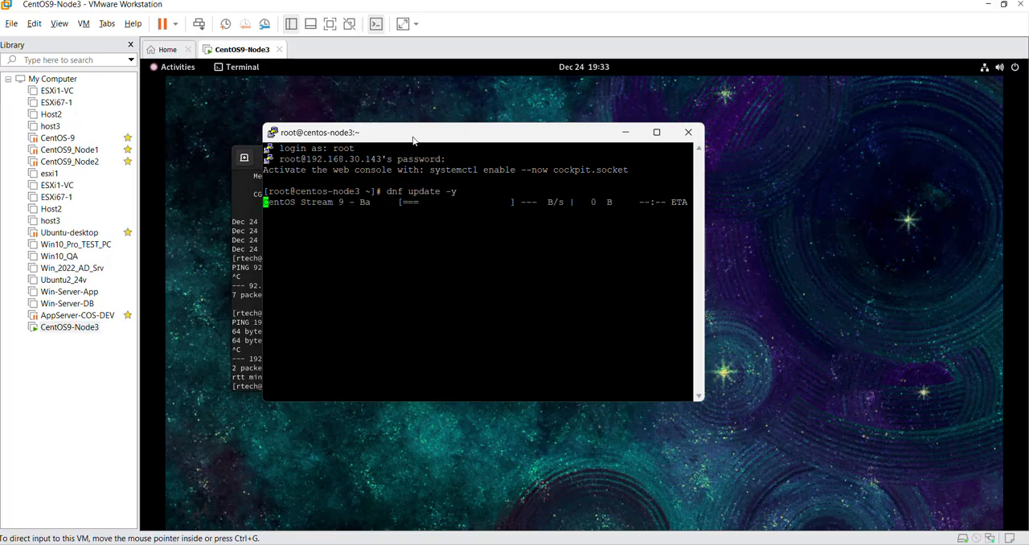
left_click_drag(412, 137, 389, 108)
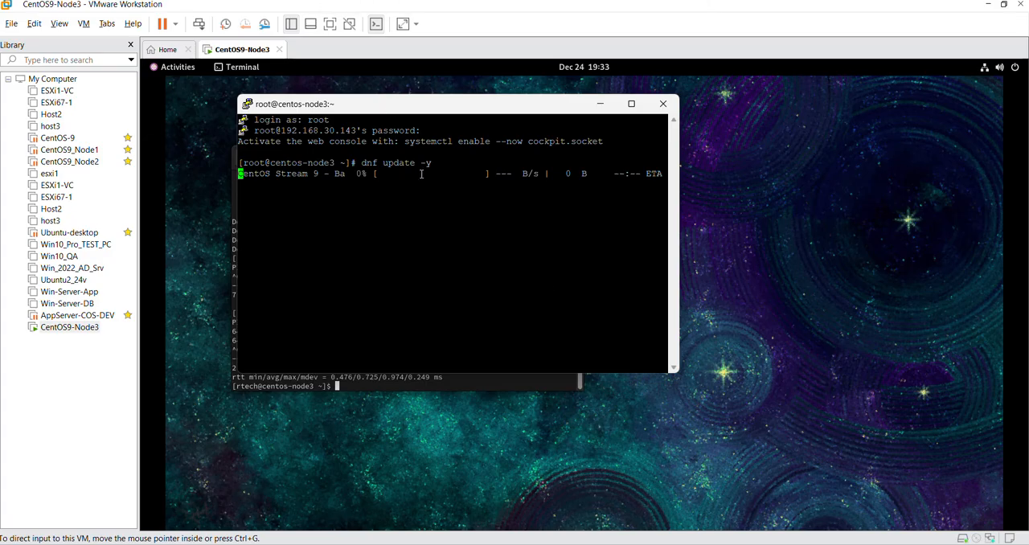
left_click_drag(678, 372, 700, 483)
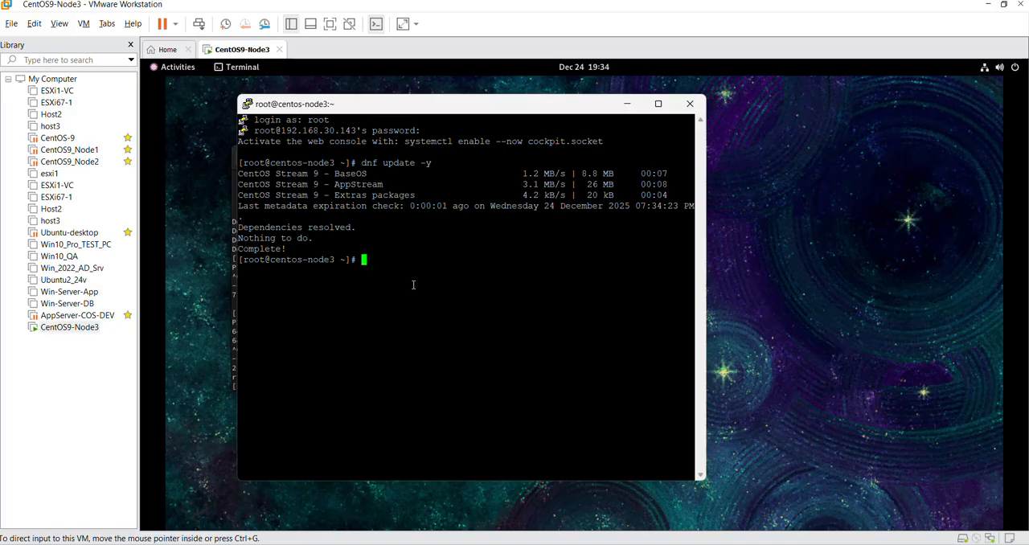
Step: Display the node's host name and system details with hostnamectl
type("hostnamectl")
key("Return")
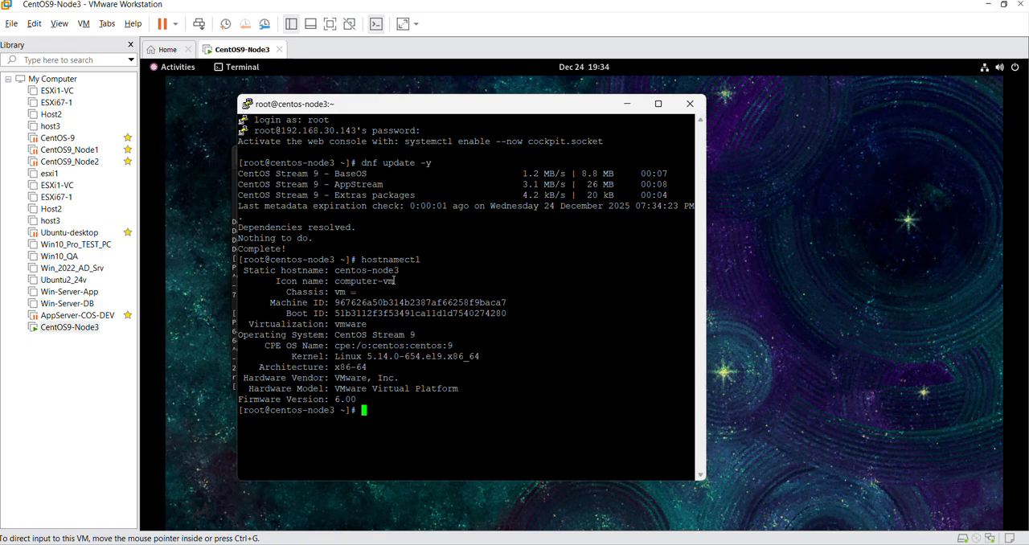
Step: Examine the static hostname, operating system, hardware vendor and hardware model in the hostnamectl output
double_click(394, 281)
left_click(396, 271)
left_click_drag(336, 335, 415, 336)
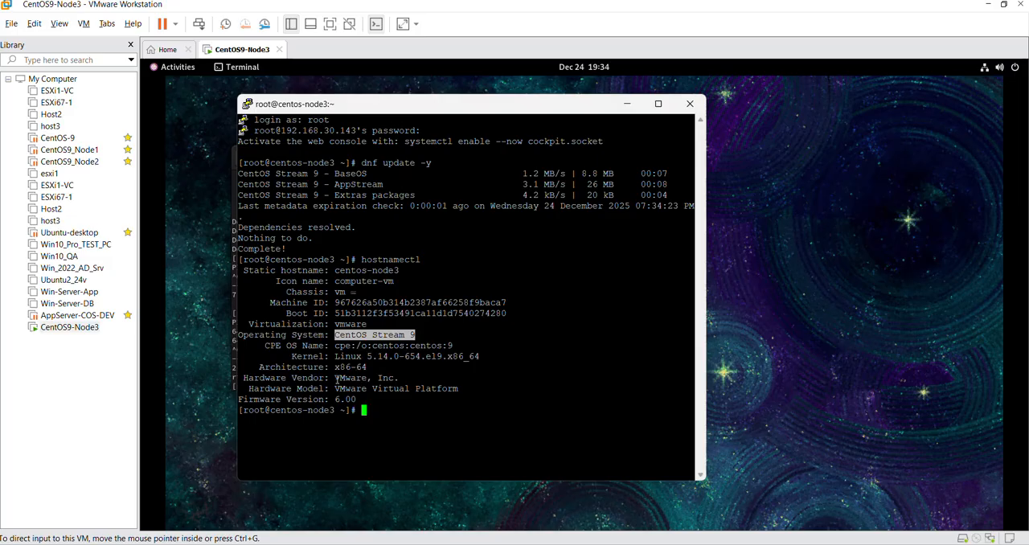
left_click_drag(337, 377, 398, 377)
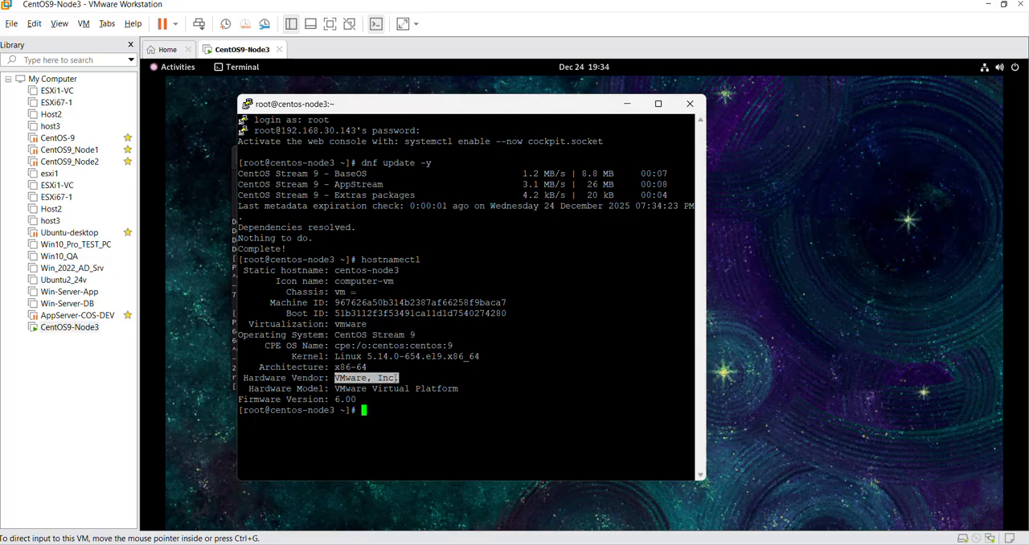
left_click(365, 378)
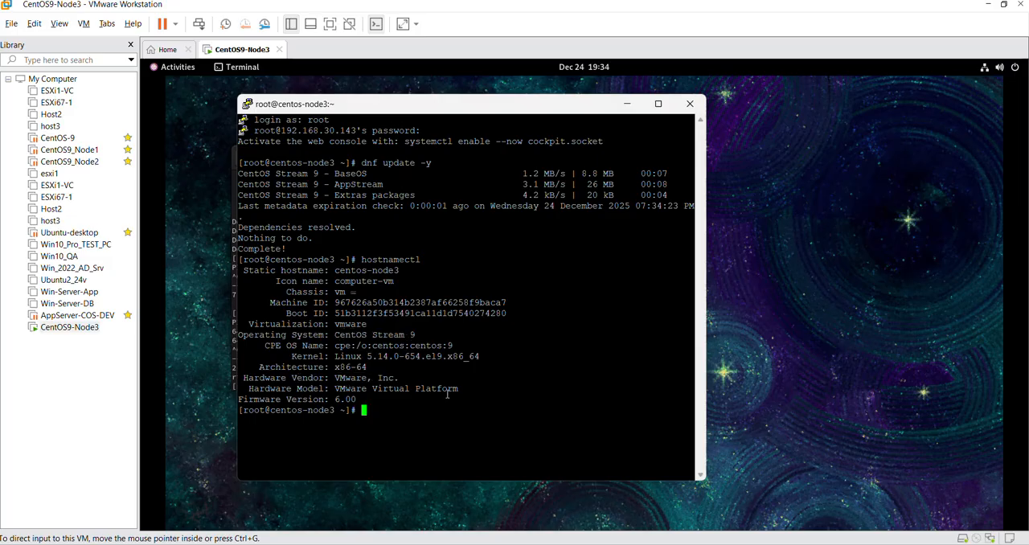
left_click_drag(459, 391, 338, 391)
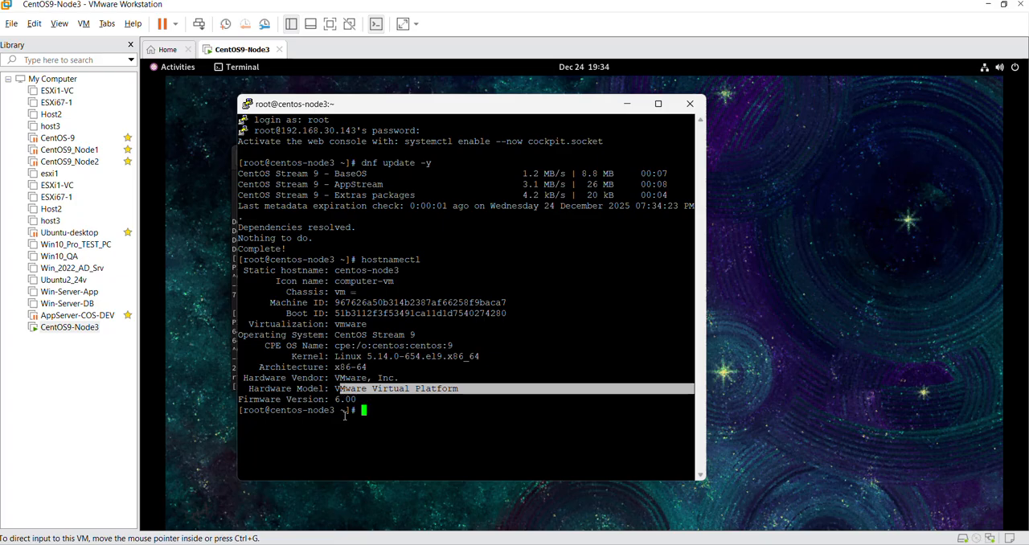
left_click(344, 415)
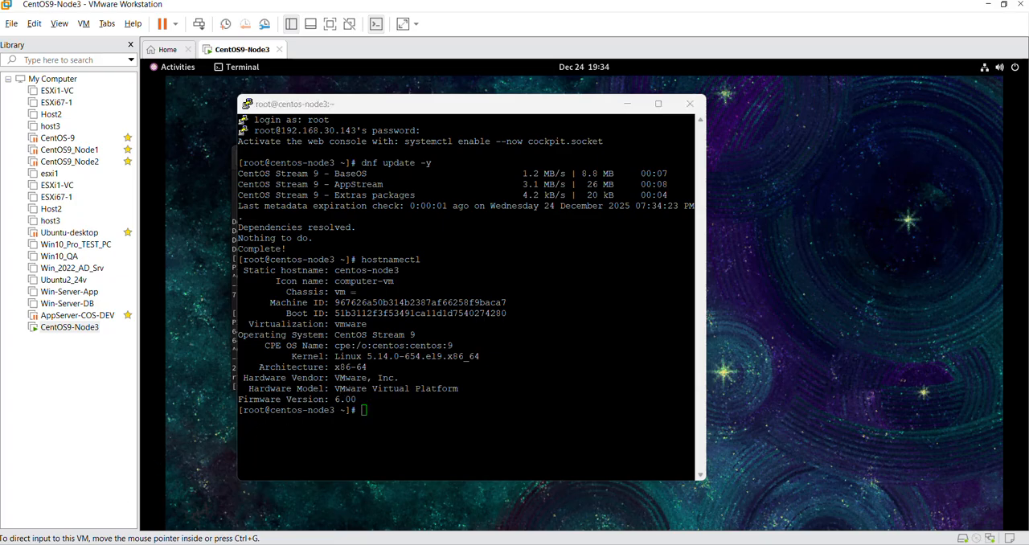
key("super")
left_click(546, 335)
left_click_drag(335, 378, 394, 378)
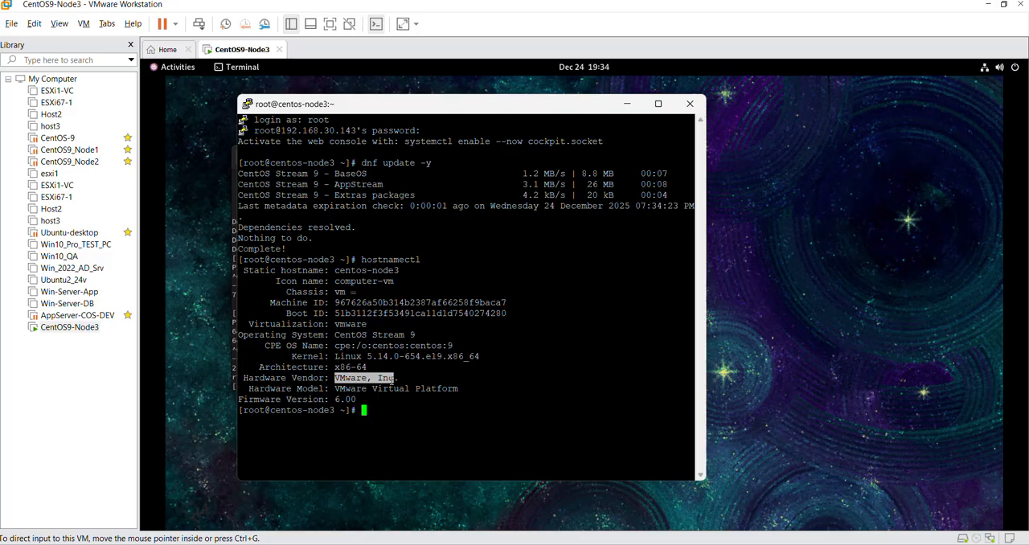
left_click_drag(334, 389, 460, 389)
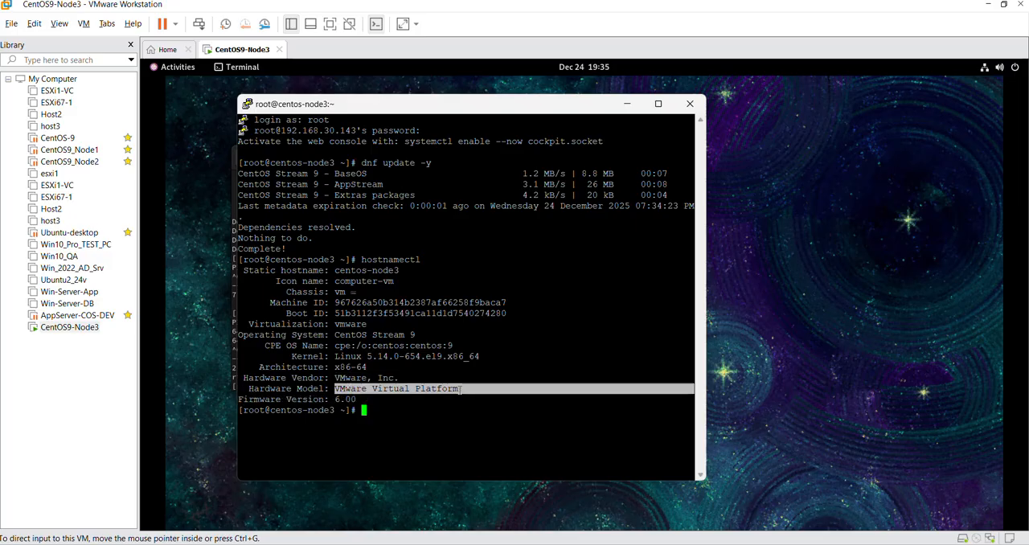
left_click(364, 345)
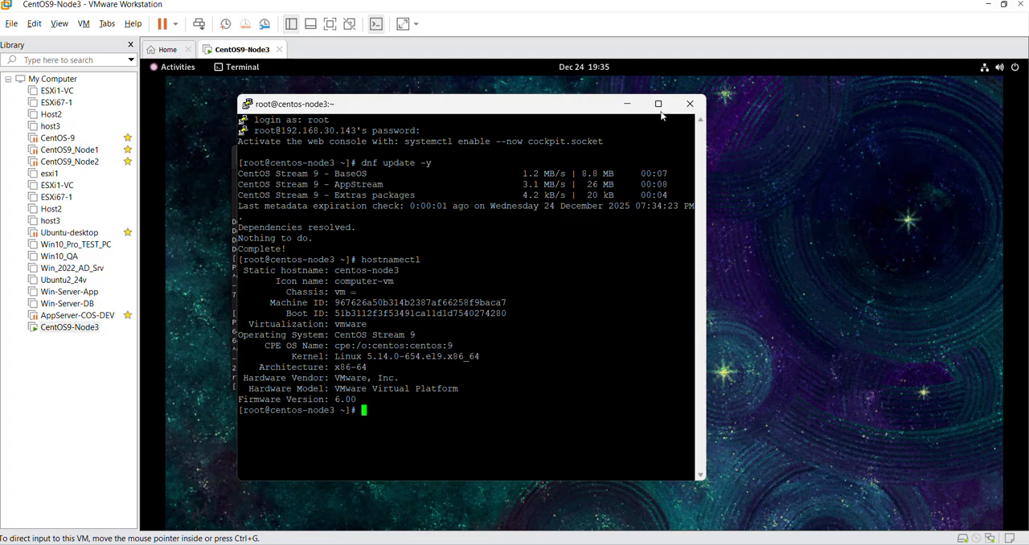
left_click_drag(519, 108, 565, 107)
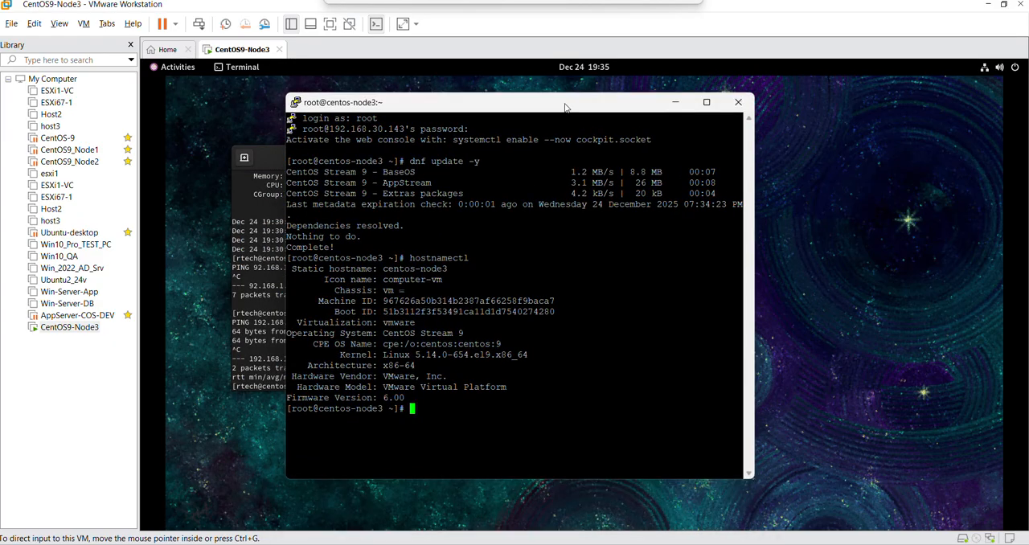